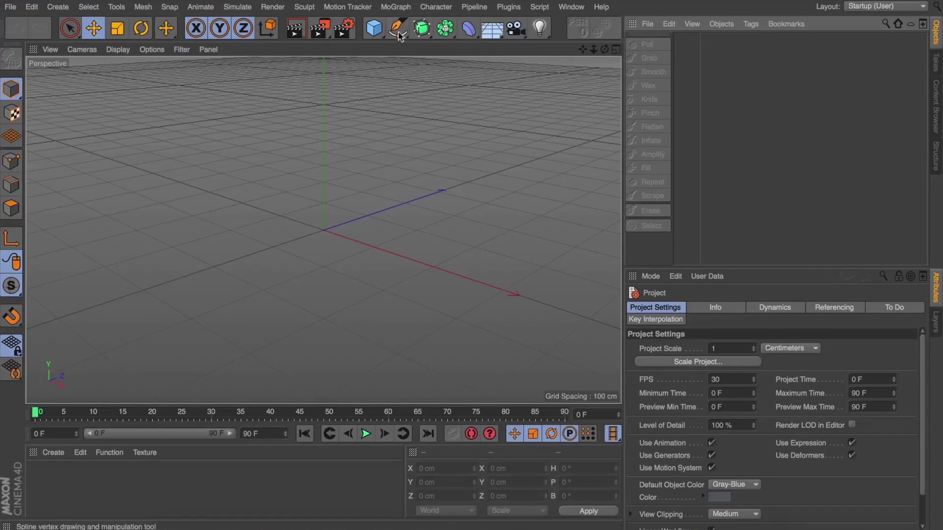
# Add a rectangle spline and set its plane to ZY
pyautogui.moveTo(398, 29); pyautogui.dragTo(513, 142)
pyautogui.click(759, 390)
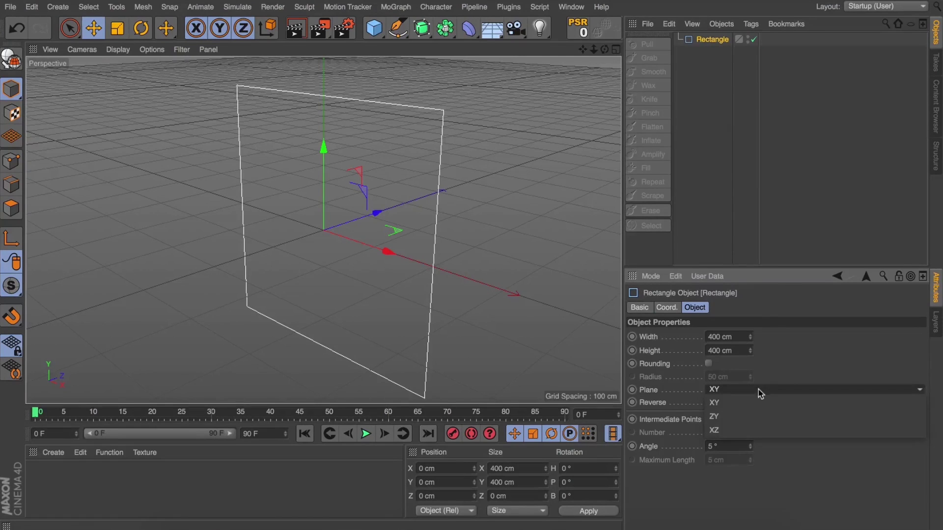
pyautogui.click(742, 431)
pyautogui.click(736, 390)
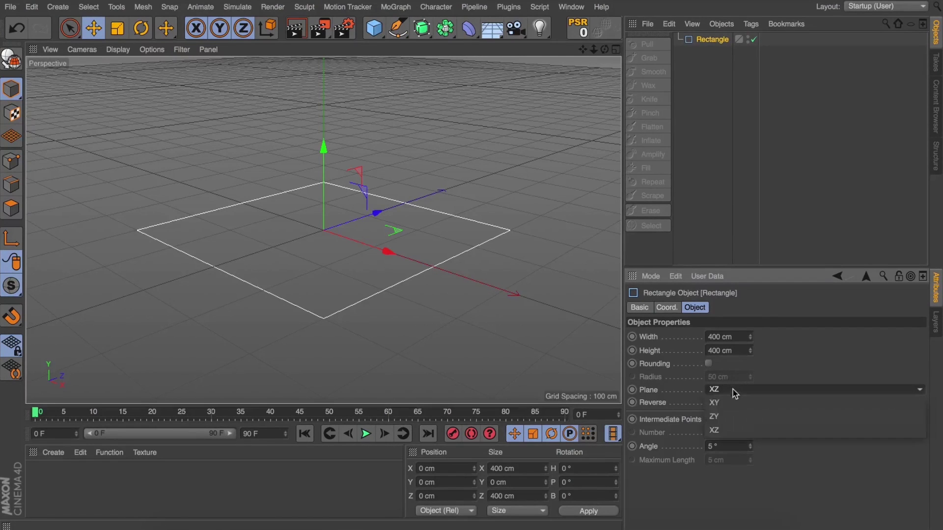
pyautogui.click(734, 417)
# Raise the rectangle spline along the Y axis to 200 cm
pyautogui.moveTo(605, 49); pyautogui.dragTo(599, 73)
pyautogui.moveTo(322, 157); pyautogui.dragTo(320, 74)
pyautogui.moveTo(292, 174); pyautogui.dragTo(301, 164)
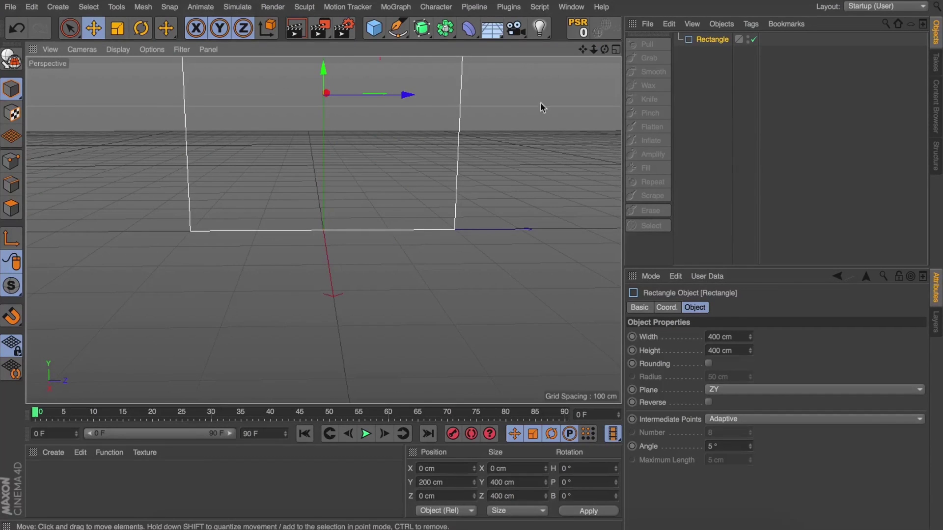
pyautogui.moveTo(593, 49); pyautogui.dragTo(583, 81)
pyautogui.scroll(-2, 324, 230)
pyautogui.moveTo(605, 49); pyautogui.dragTo(605, 93)
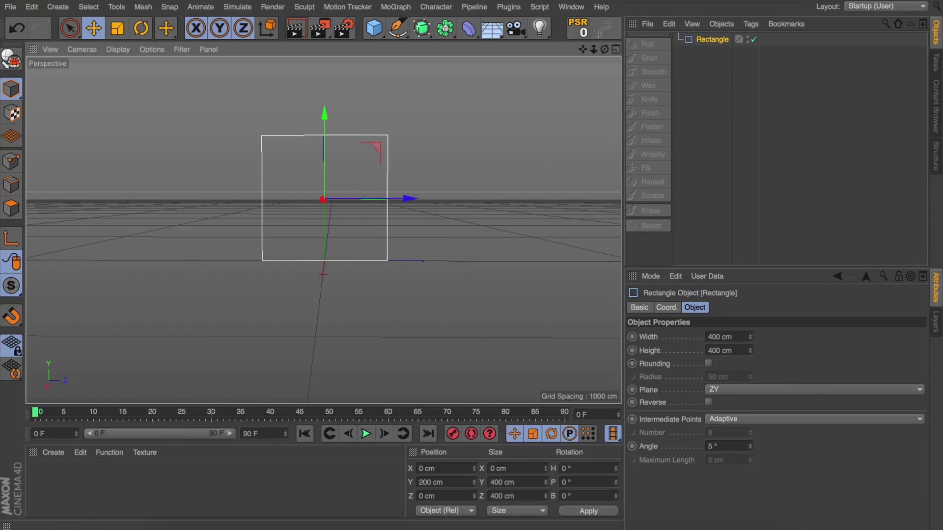
# Enable rounding on the rectangle with a 79 cm radius and set its width and height to 1000 cm
pyautogui.click(708, 363)
pyautogui.moveTo(750, 376); pyautogui.dragTo(759, 376)
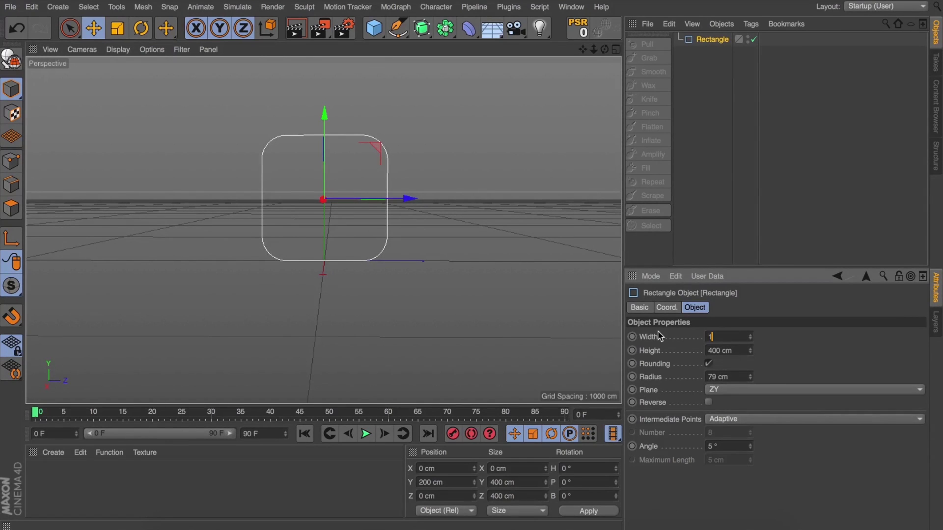
pyautogui.write('1000')
pyautogui.press('Tab')
pyautogui.write('1')
pyautogui.press('Return')
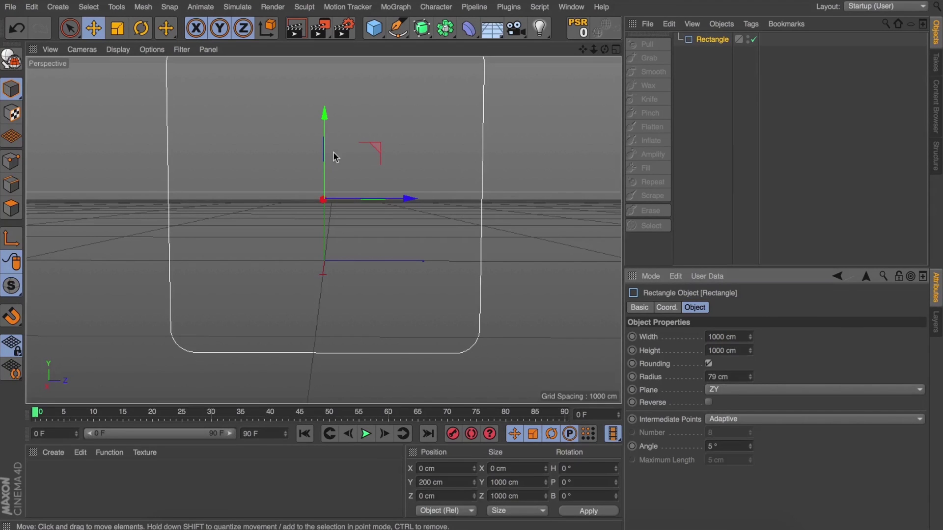
# Raise the rectangle to Y 500 cm and increase its corner rounding radius to 238 cm
pyautogui.moveTo(327, 158); pyautogui.dragTo(326, 61)
pyautogui.moveTo(592, 49); pyautogui.dragTo(608, 98)
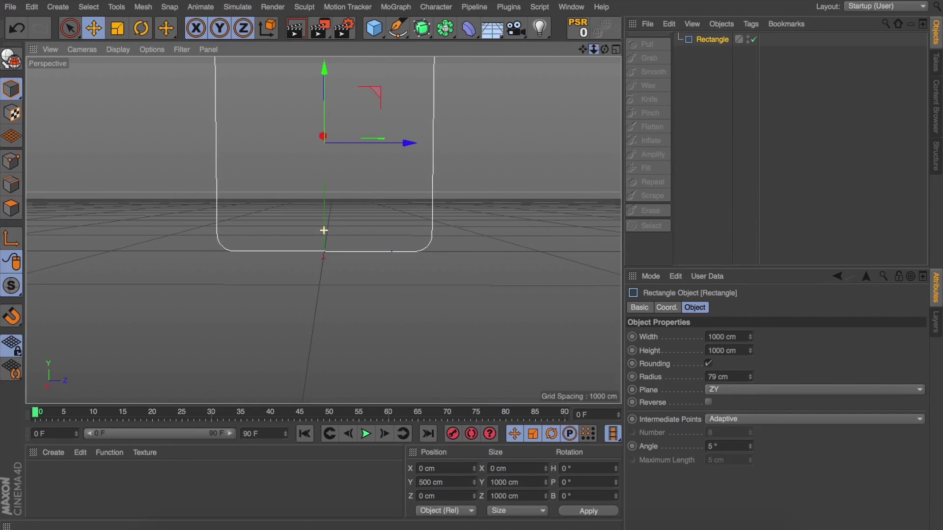
pyautogui.moveTo(750, 376); pyautogui.dragTo(786, 376)
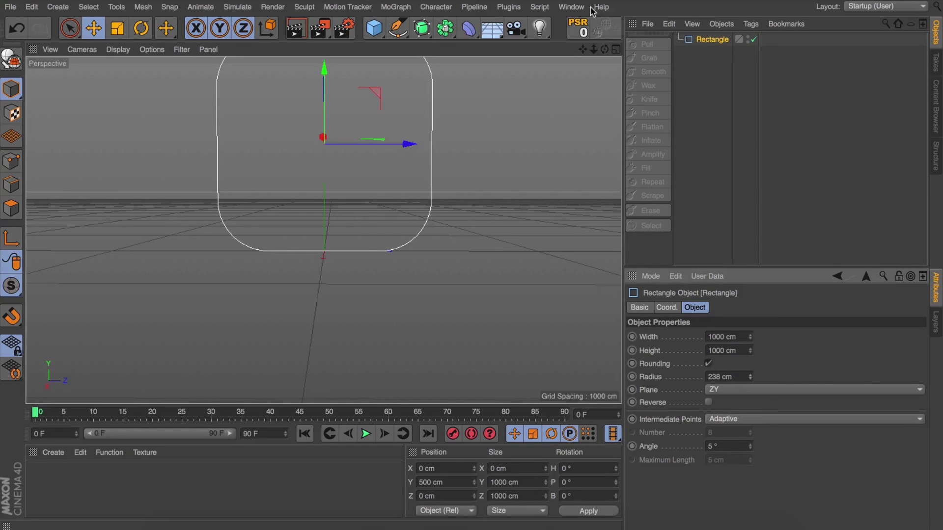
pyautogui.moveTo(582, 49); pyautogui.dragTo(584, 63)
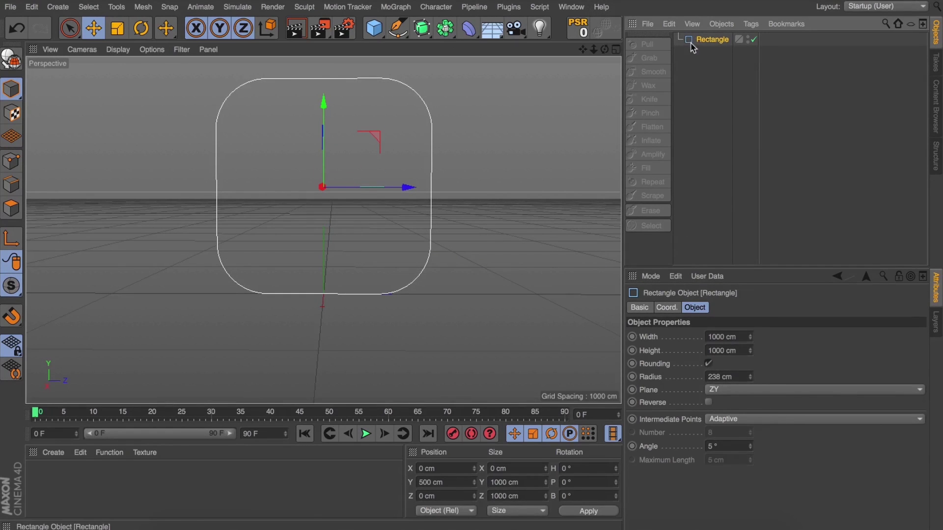
# Convert the rectangle to an editable spline and turn off Close Spline
pyautogui.press('c')
pyautogui.click(707, 349)
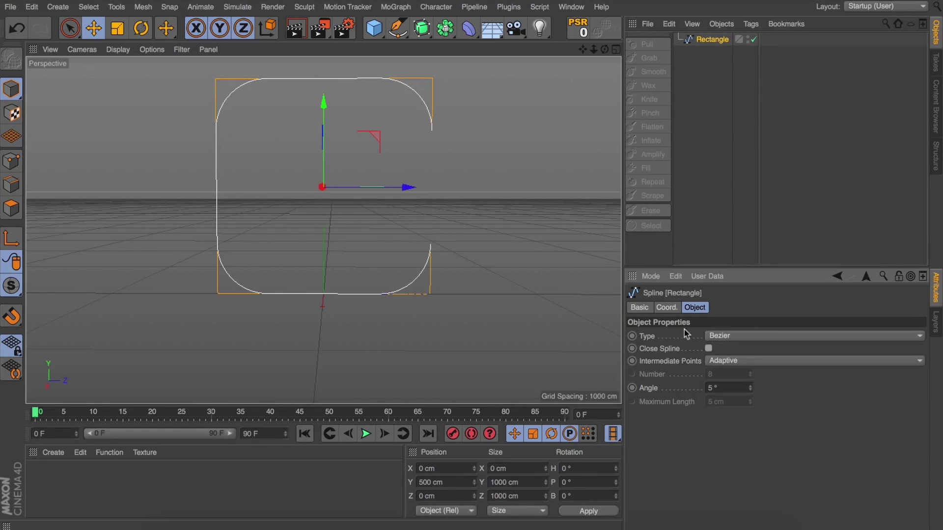
# Rotate the open spline 180° in heading so its gap faces the opposite side
pyautogui.click(117, 28)
pyautogui.press('r')
pyautogui.moveTo(293, 185); pyautogui.dragTo(583, 163)
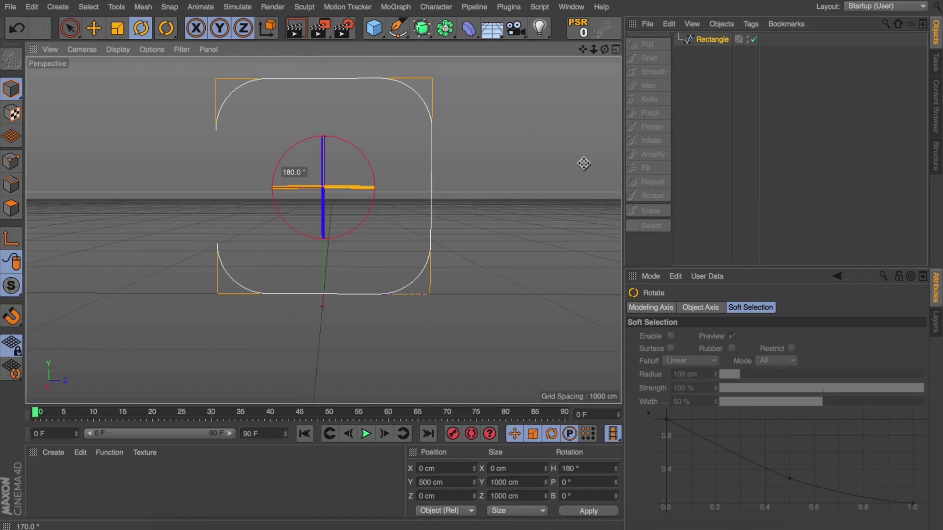
# Select the two points of the spline's upper corner beside the gap in point mode and delete them
pyautogui.click(11, 161)
pyautogui.click(71, 30)
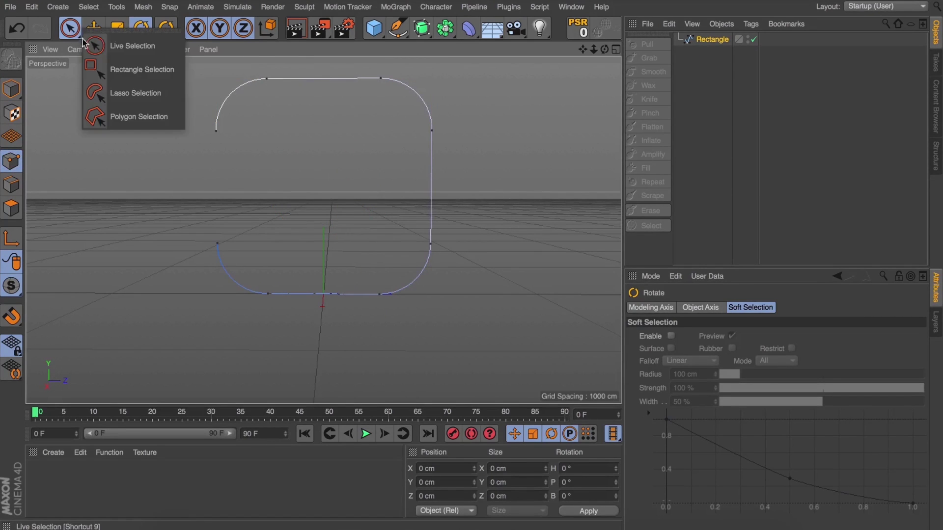
pyautogui.click(133, 69)
pyautogui.moveTo(293, 175); pyautogui.dragTo(173, 51)
pyautogui.press('Delete')
# Delete the surplus upper and lower end points, and pull the floor end point outward to Z about 788 cm
pyautogui.moveTo(405, 106); pyautogui.dragTo(464, 141)
pyautogui.moveTo(434, 94)
pyautogui.mouseDown()
pyautogui.moveTo(433, 107)
pyautogui.moveTo(434, 95)
pyautogui.mouseUp()
pyautogui.moveTo(152, 200); pyautogui.dragTo(278, 294)
pyautogui.press('Delete')
pyautogui.moveTo(191, 295); pyautogui.dragTo(69, 291)
# Add a Sweep generator and nest the L-shaped spline inside it as the path
pyautogui.moveTo(604, 49); pyautogui.dragTo(584, 58)
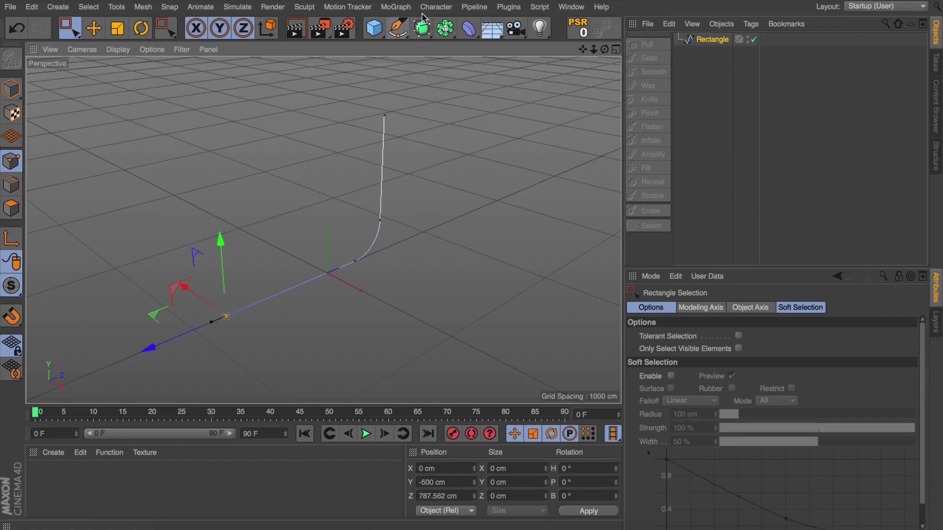
pyautogui.click(421, 28)
pyautogui.click(467, 97)
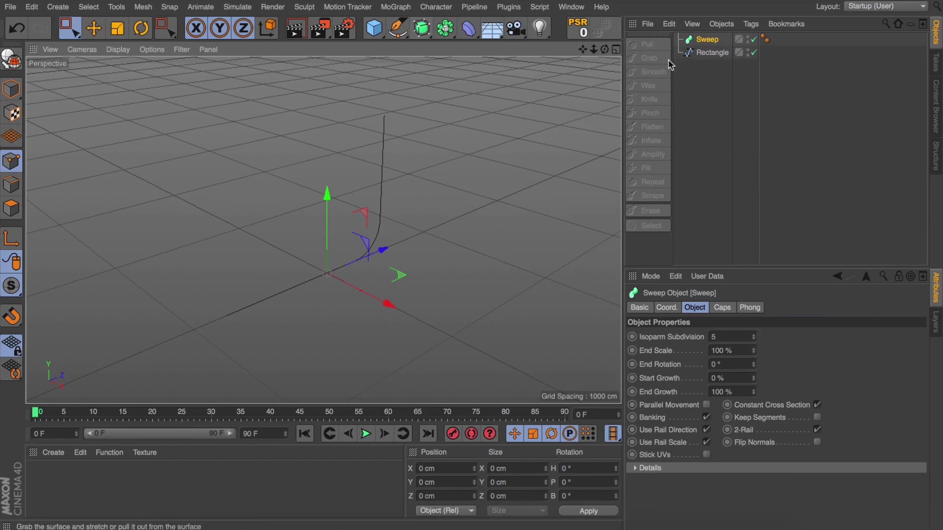
pyautogui.moveTo(707, 53)
pyautogui.mouseDown()
pyautogui.moveTo(698, 31)
pyautogui.moveTo(698, 39)
pyautogui.mouseUp()
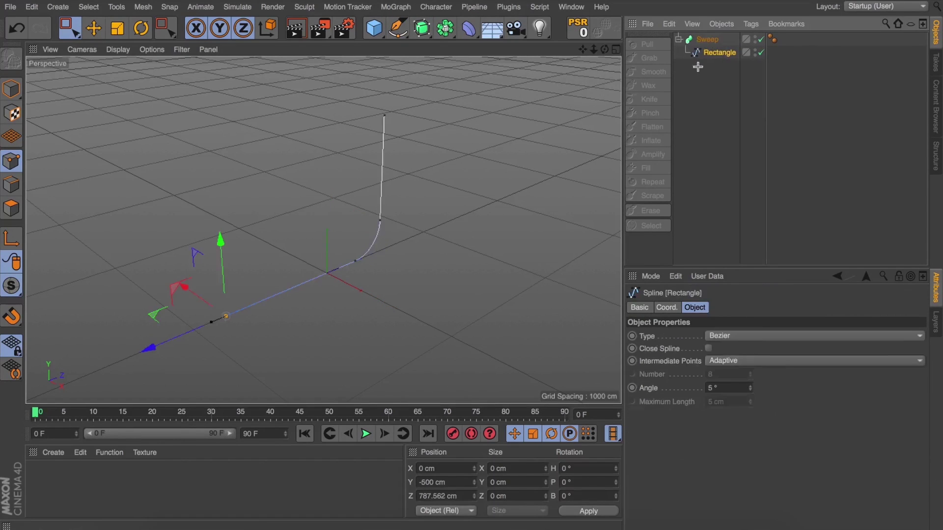
pyautogui.click(707, 98)
# Add a second rectangle spline and place it inside the Sweep above the path as the profile
pyautogui.click(397, 28)
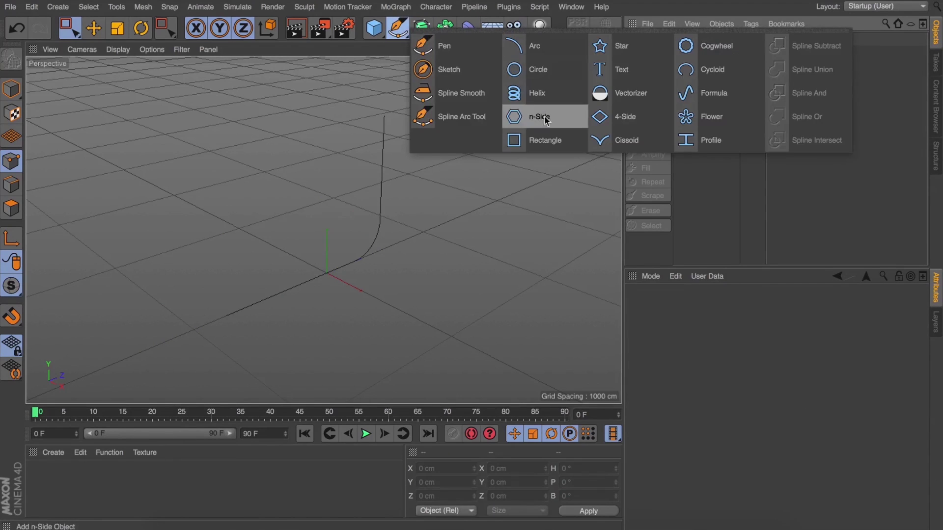
pyautogui.click(535, 140)
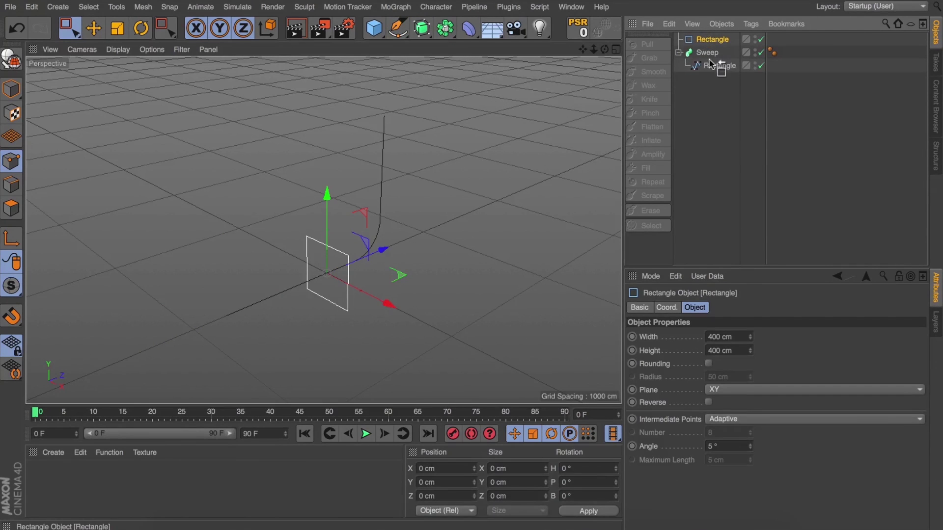
pyautogui.moveTo(711, 63); pyautogui.dragTo(709, 58)
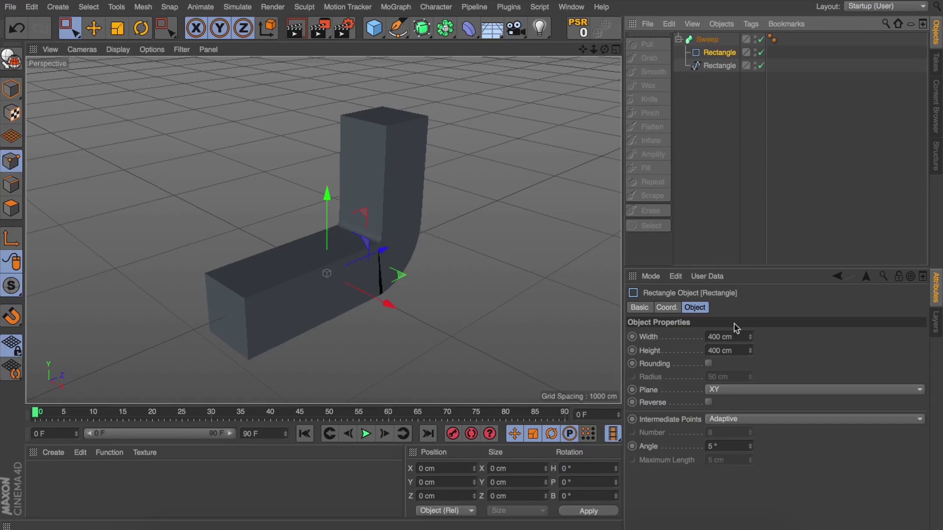
# Set the profile rectangle's height to 2000 cm and its width to 1 cm
pyautogui.moveTo(750, 337); pyautogui.dragTo(750, 393)
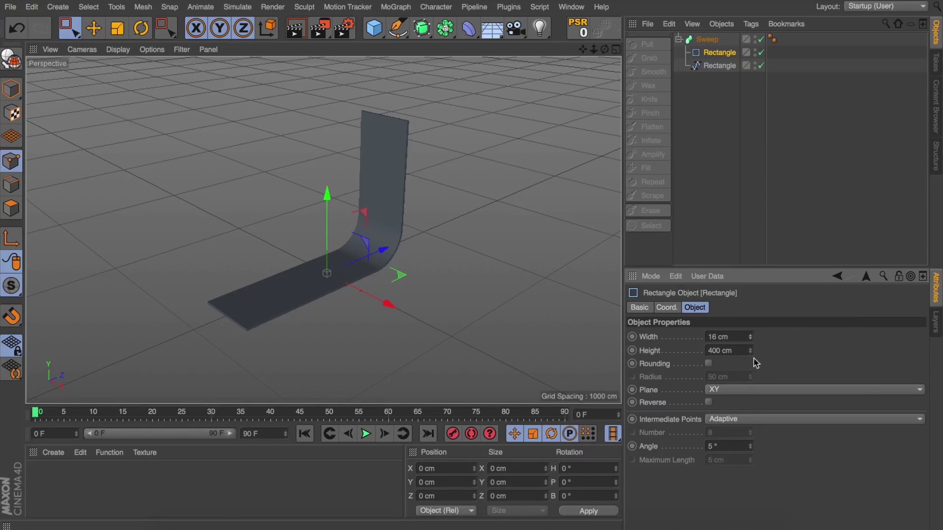
pyautogui.moveTo(750, 350); pyautogui.dragTo(750, 313)
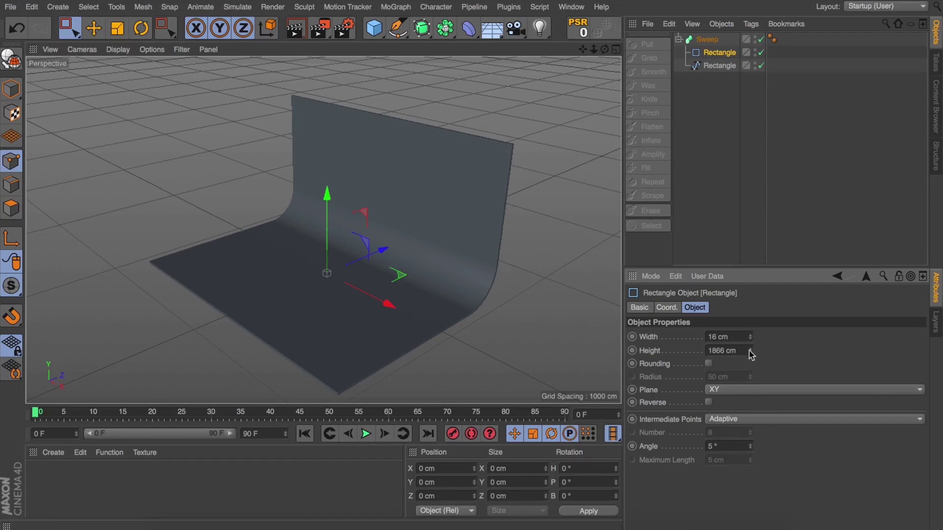
pyautogui.doubleClick(716, 350)
pyautogui.write('2000')
pyautogui.press('Return')
pyautogui.keyDown('alt'); pyautogui.moveTo(315, 226); pyautogui.dragTo(368, 226); pyautogui.keyUp('alt')
pyautogui.doubleClick(726, 337)
pyautogui.write('1')
pyautogui.press('Return')
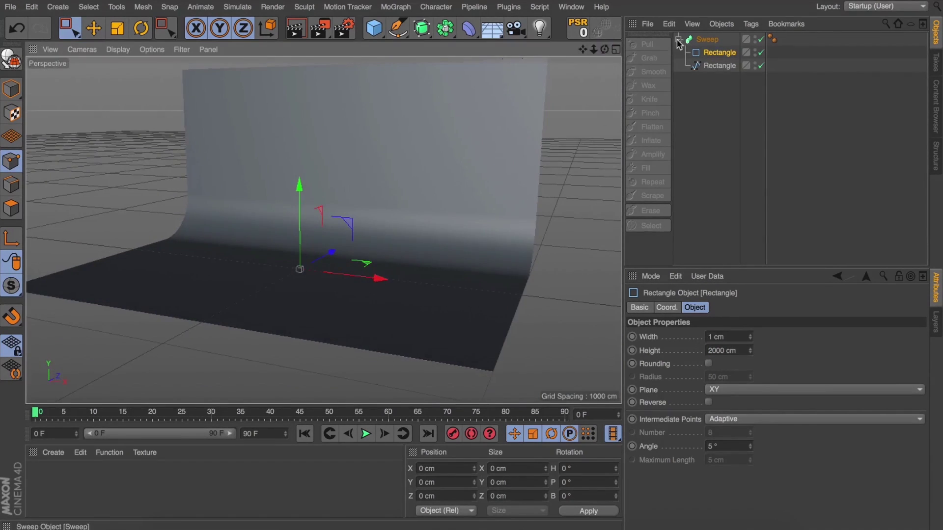
# Collapse the Sweep object's hierarchy and rename it "Backdrop"
pyautogui.click(677, 39)
pyautogui.doubleClick(709, 40)
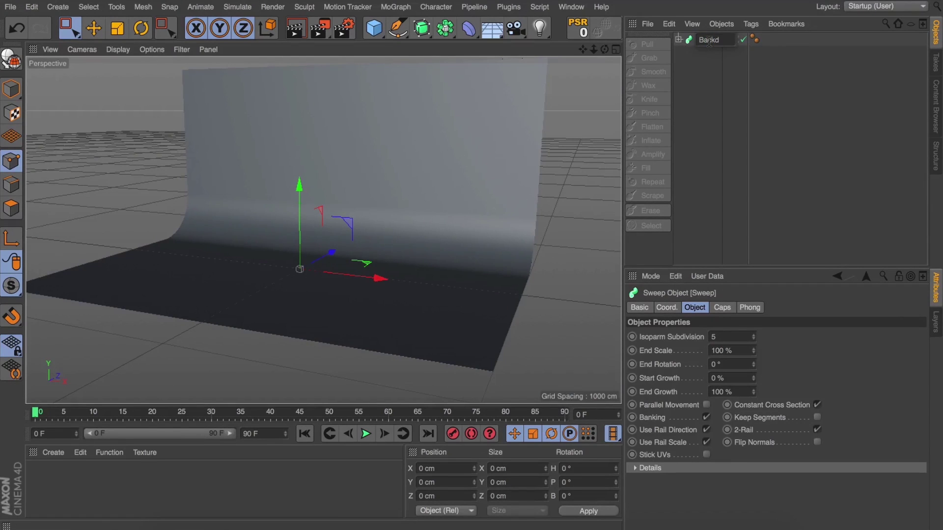
pyautogui.write('Backdrop')
pyautogui.press('Return')
pyautogui.click(674, 47)
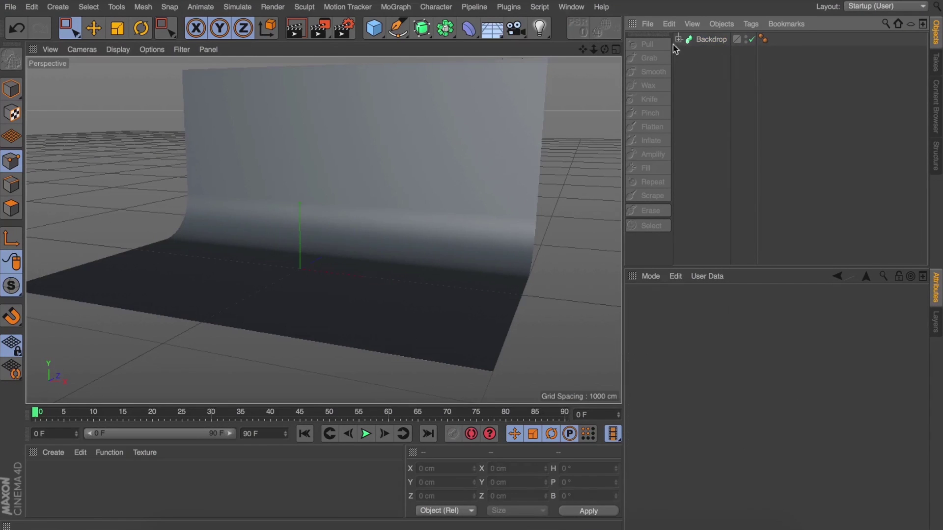
# Add a cube and raise it above the backdrop floor
pyautogui.click(373, 28)
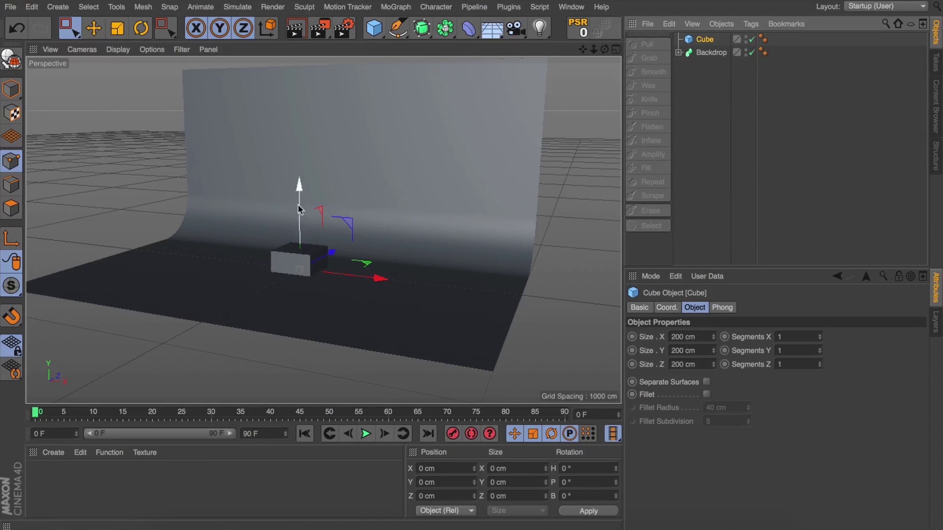
pyautogui.hotkey('ctrl', 'z')
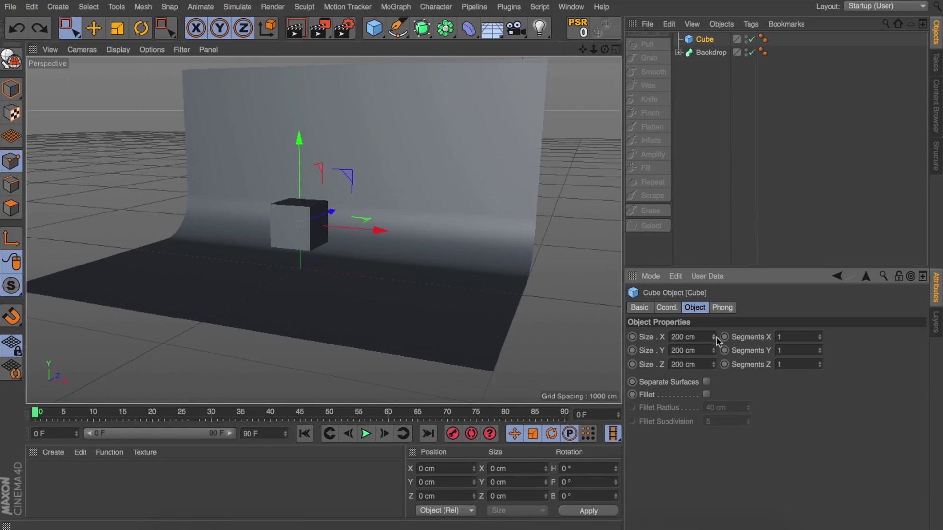
# Set the cube's Z size to 40 cm to make a thin slab
pyautogui.moveTo(713, 364); pyautogui.dragTo(713, 400)
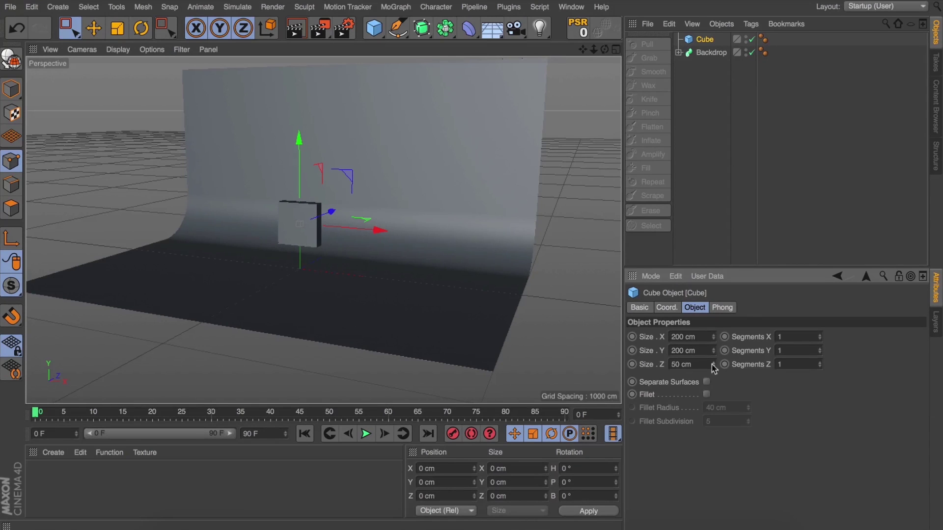
pyautogui.moveTo(604, 49)
pyautogui.mouseDown()
pyautogui.moveTo(579, 54)
pyautogui.moveTo(620, 51)
pyautogui.mouseUp()
pyautogui.click(693, 364)
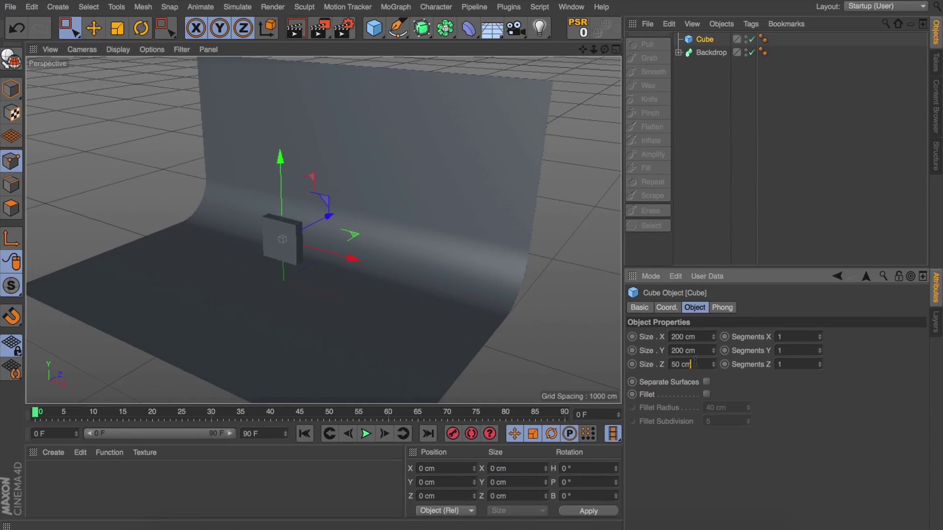
pyautogui.press('0')
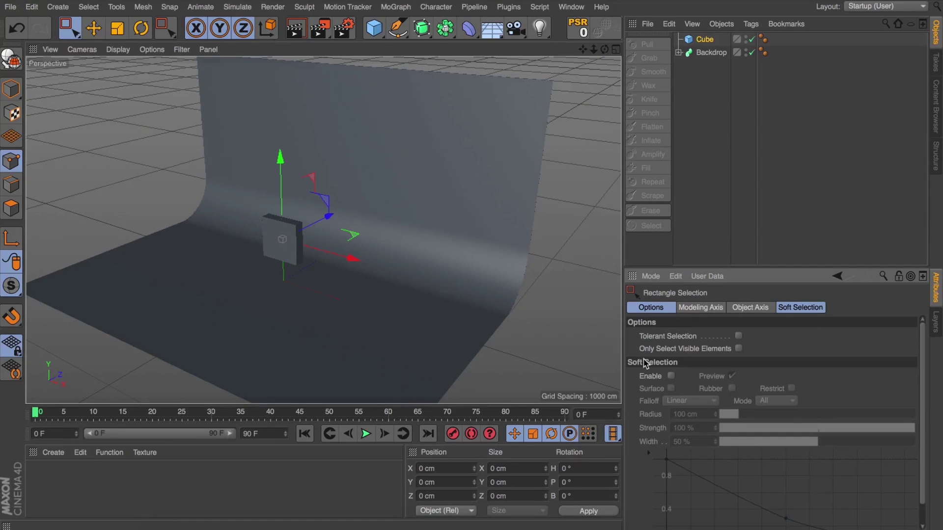
pyautogui.click(704, 39)
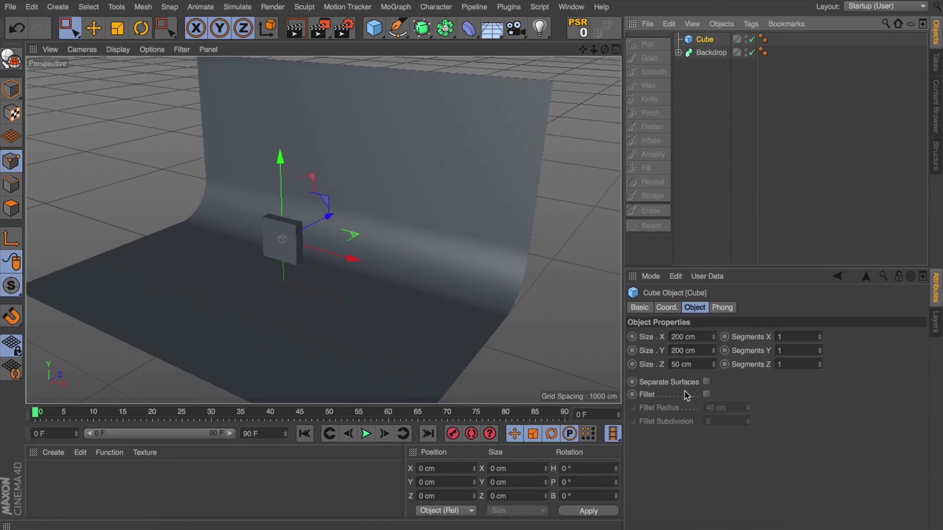
pyautogui.click(693, 364)
pyautogui.write('40')
pyautogui.press('Return')
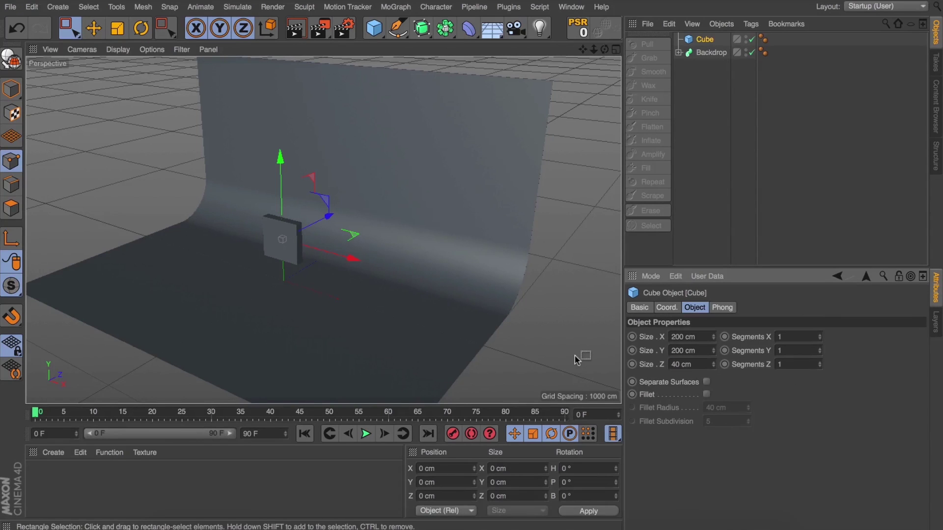
# Duplicate the slab and move the copy along the X axis so it stands beside the original
pyautogui.scroll(5, 302, 237)
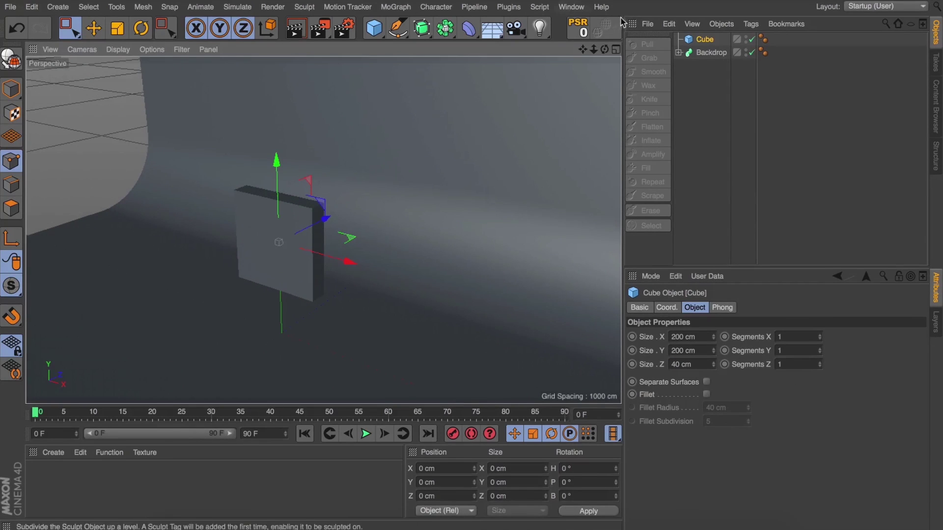
pyautogui.moveTo(606, 48); pyautogui.dragTo(620, 50)
pyautogui.click(695, 41)
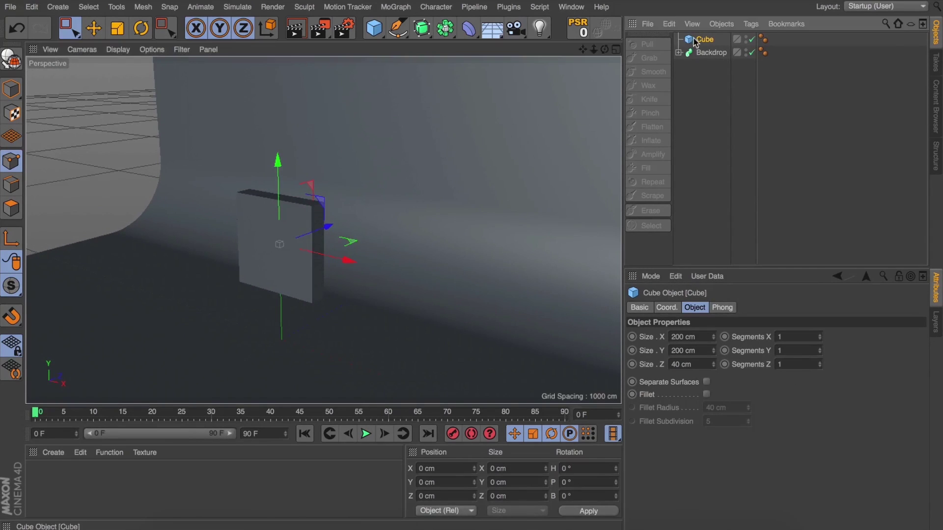
pyautogui.hotkey('ctrl', 'c')
pyautogui.hotkey('ctrl', 'v')
pyautogui.moveTo(333, 260); pyautogui.dragTo(438, 276)
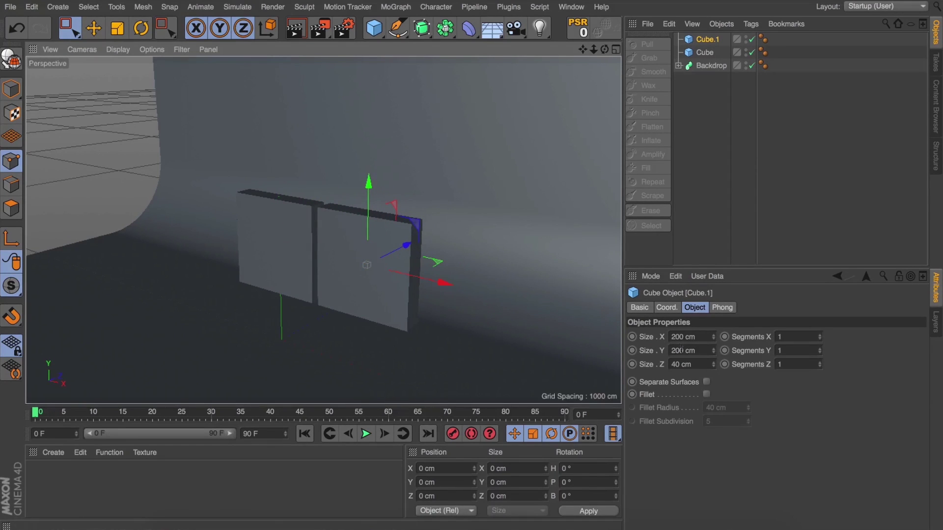
# Set the copied slab's X size to 40 cm and move it closer to the original along the X axis
pyautogui.moveTo(715, 338); pyautogui.dragTo(705, 337)
pyautogui.doubleClick(696, 337)
pyautogui.write('40')
pyautogui.press('Return')
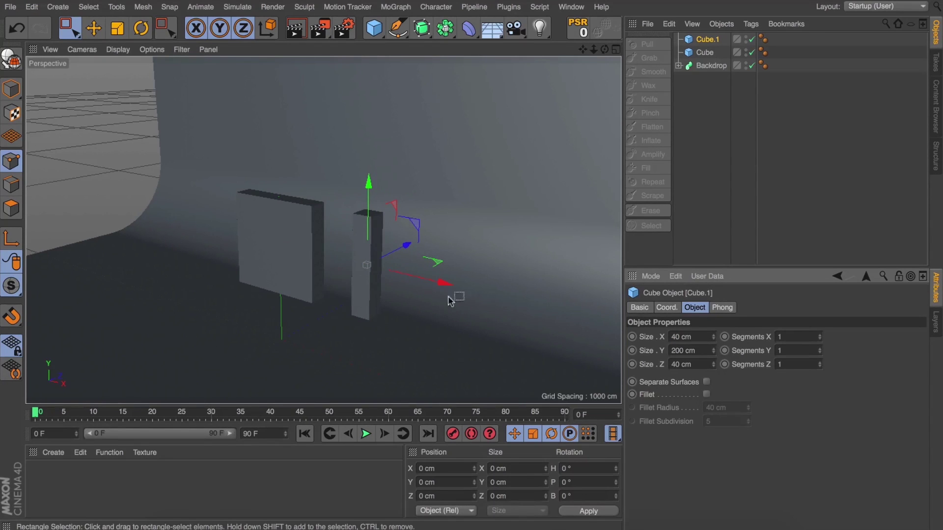
pyautogui.moveTo(442, 280); pyautogui.dragTo(418, 275)
pyautogui.moveTo(605, 49); pyautogui.dragTo(324, 228)
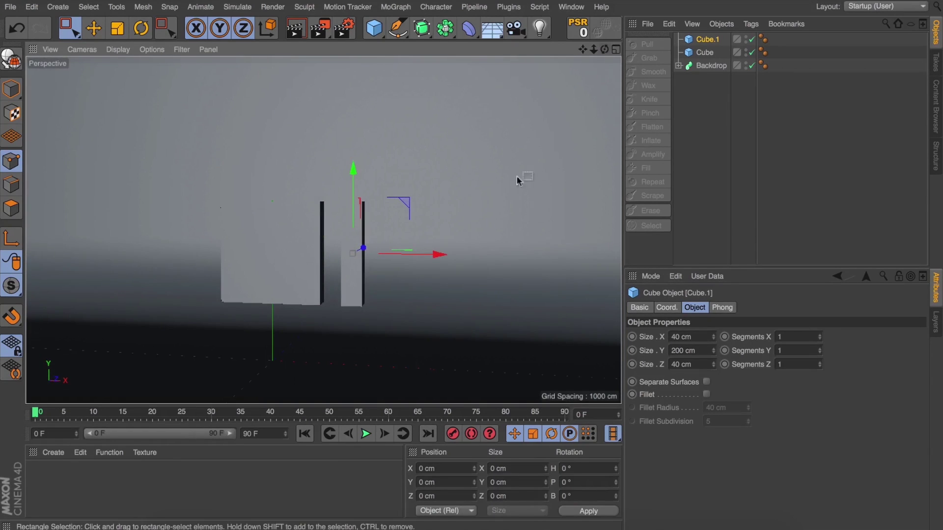
# Move the narrow slab closer to the wide one along the X axis and hide the backdrop in the viewport
pyautogui.moveTo(438, 255); pyautogui.dragTo(424, 255)
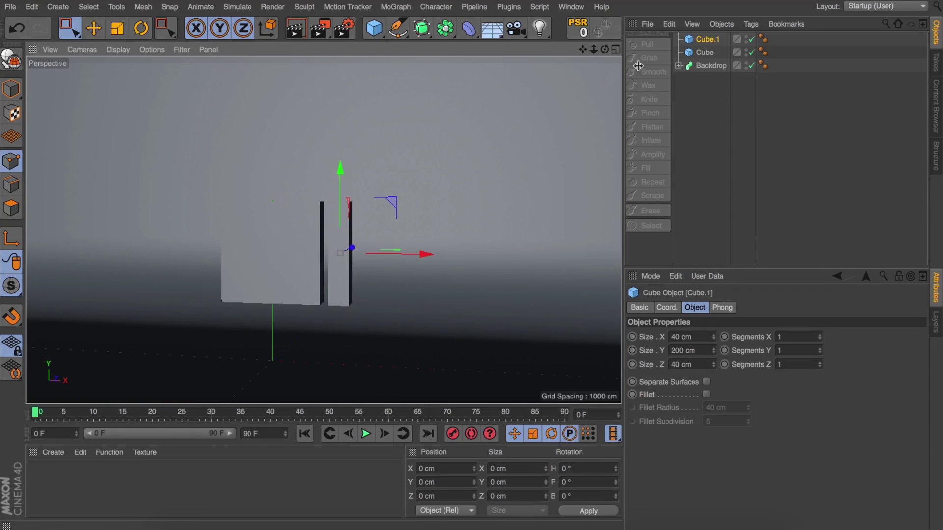
pyautogui.click(745, 64)
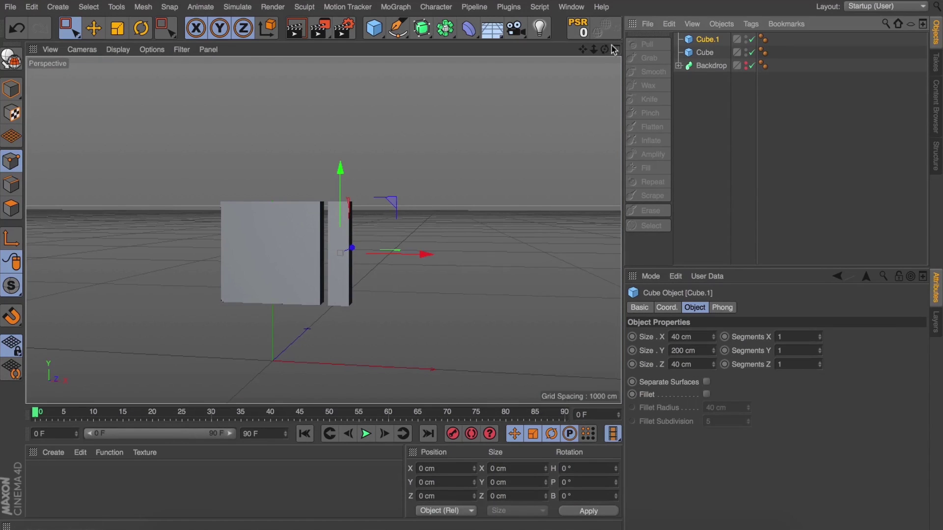
pyautogui.keyDown('alt'); pyautogui.moveTo(323, 231); pyautogui.dragTo(328, 225); pyautogui.keyUp('alt')
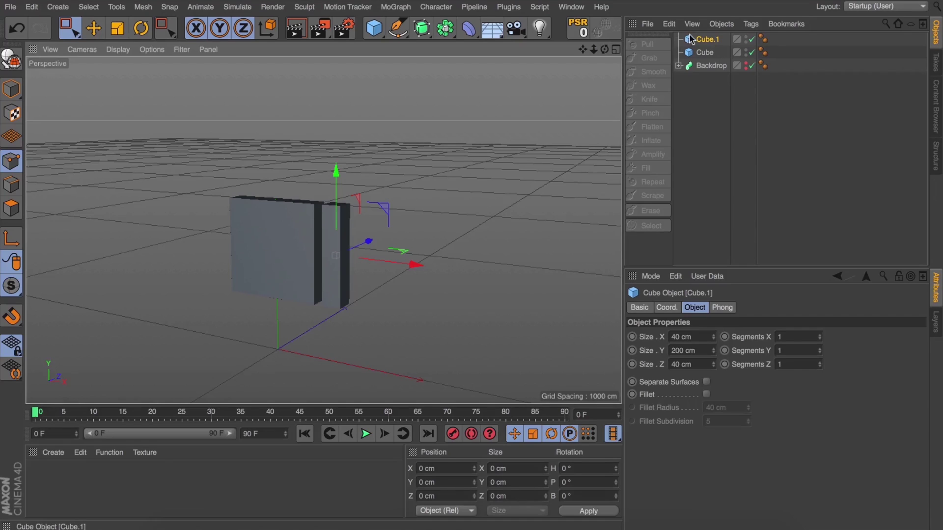
# Duplicate both slabs and set the Y size of the two copies to 40 cm
pyautogui.click(701, 52)
pyautogui.keyDown('ctrl'); pyautogui.click(702, 42); pyautogui.keyUp('ctrl')
pyautogui.hotkey('ctrl', 'v')
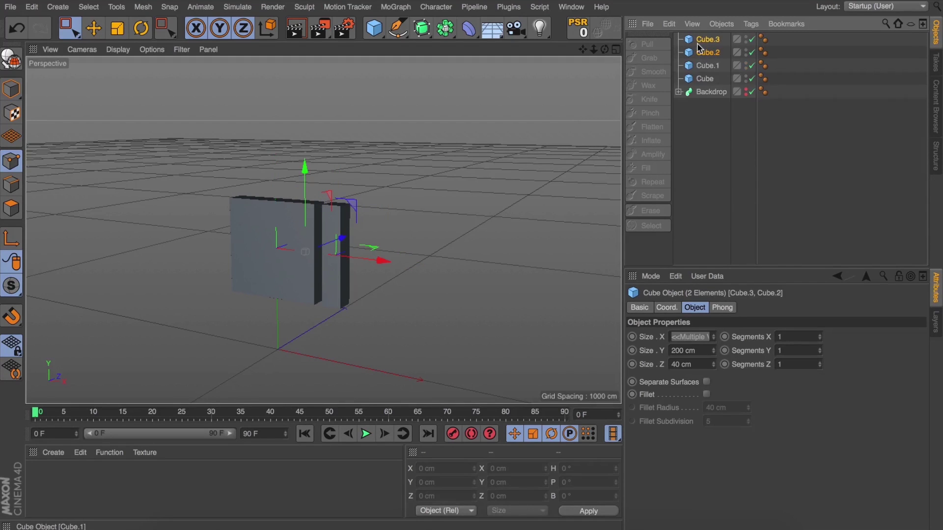
pyautogui.click(700, 350)
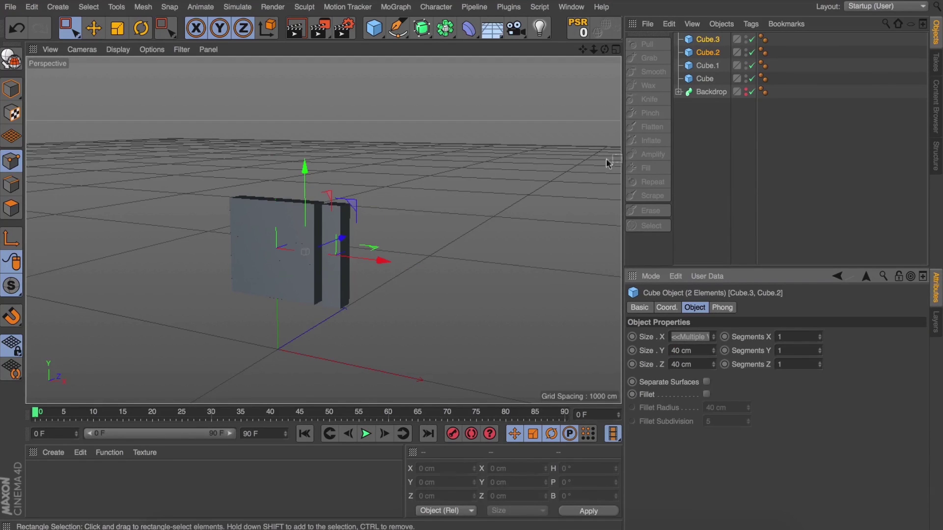
# Move the two short copies down along the Y axis so they sit just below the original slabs with a small gap
pyautogui.moveTo(306, 170); pyautogui.dragTo(305, 239)
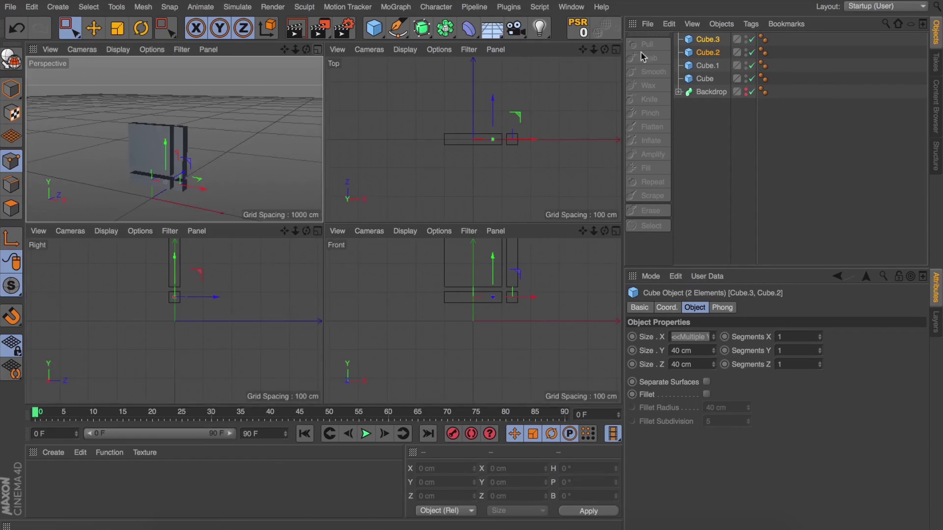
pyautogui.click(616, 49)
pyautogui.scroll(3, 507, 299)
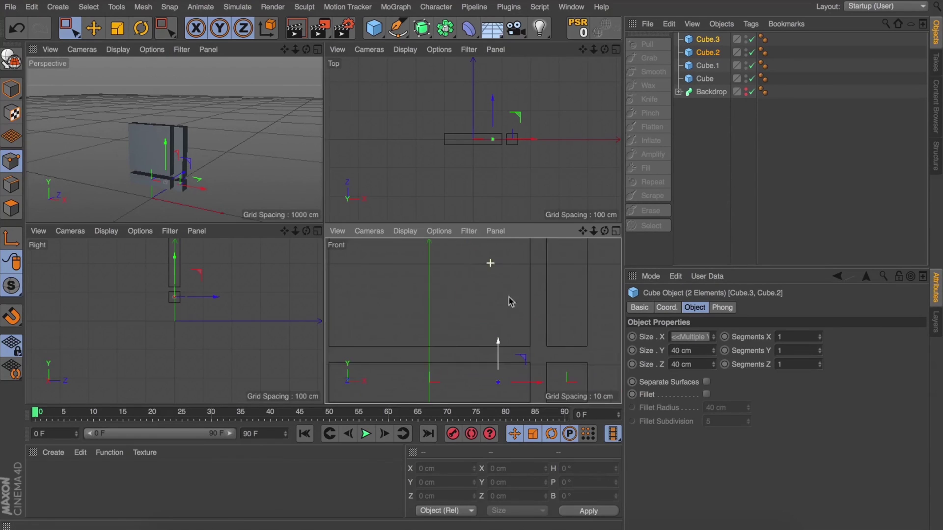
pyautogui.press('F1')
pyautogui.moveTo(605, 50); pyautogui.dragTo(658, 99)
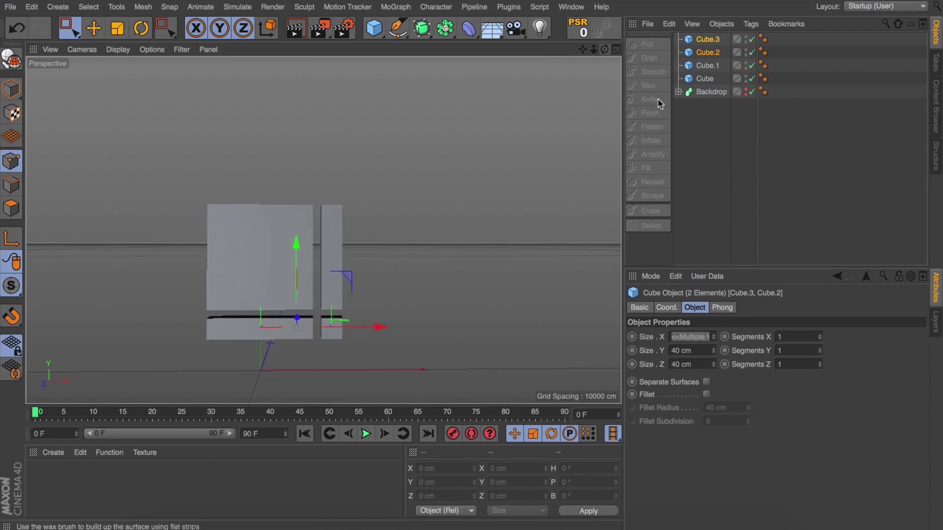
# Enable fillets on all four cubes with a fillet radius of 2 cm
pyautogui.hotkey('ctrl', 'shift', 'a')
pyautogui.moveTo(599, 49); pyautogui.dragTo(324, 227)
pyautogui.click(707, 39)
pyautogui.click(705, 79)
pyautogui.keyDown('shift'); pyautogui.click(706, 43); pyautogui.keyUp('shift')
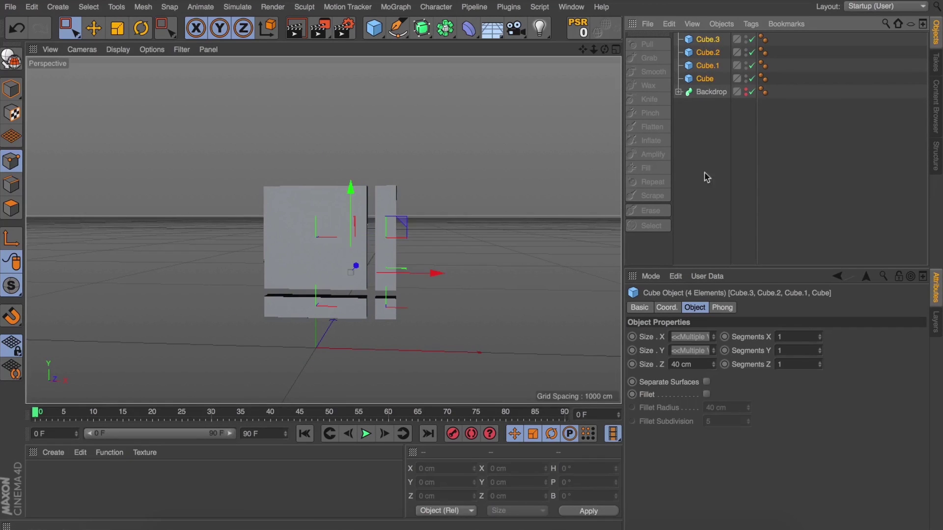
pyautogui.click(706, 395)
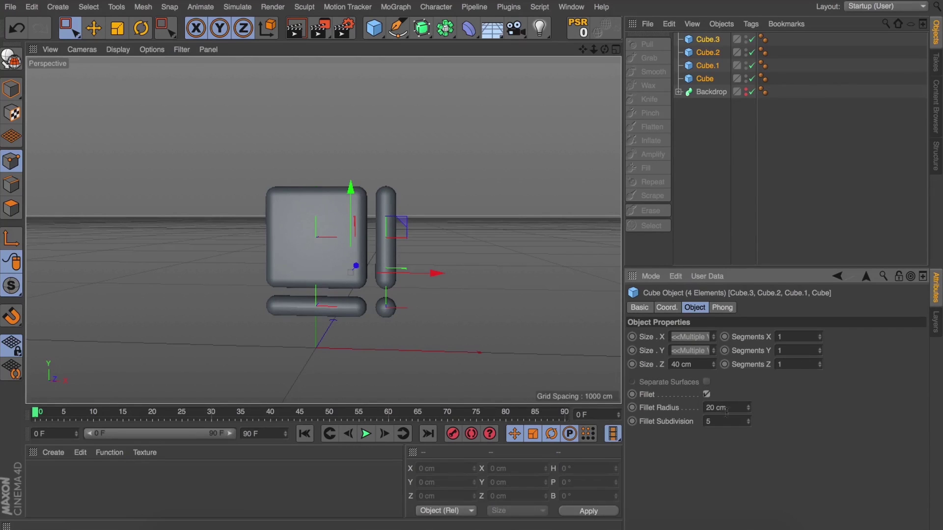
pyautogui.moveTo(748, 411); pyautogui.dragTo(748, 441)
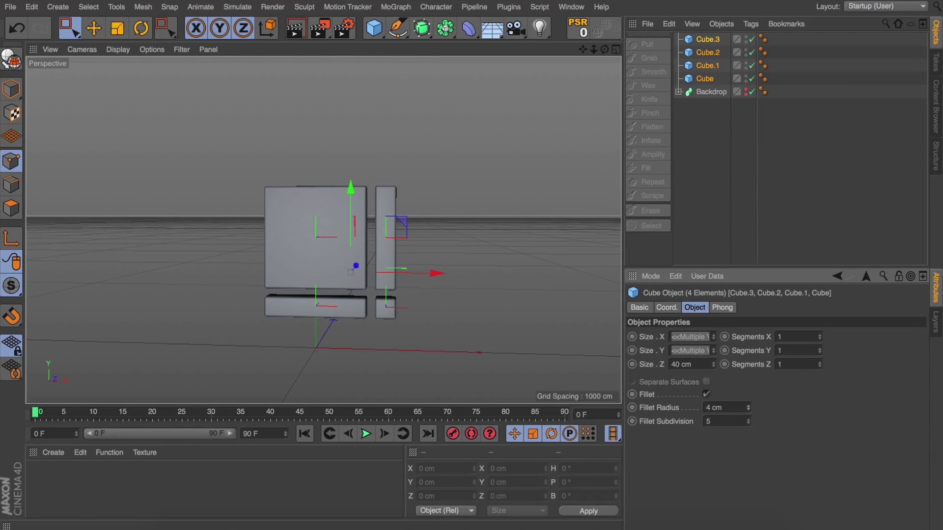
pyautogui.click(748, 411)
pyautogui.click(748, 415)
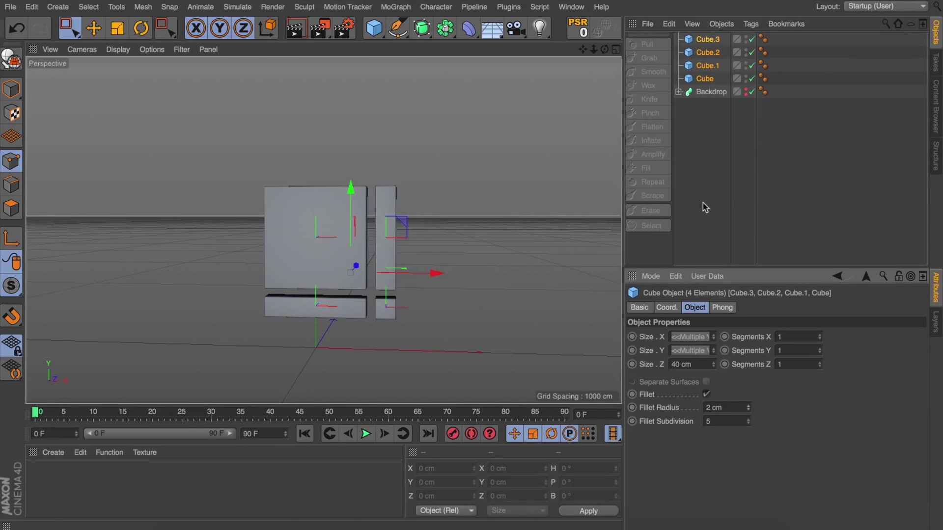
pyautogui.click(702, 206)
pyautogui.keyDown('alt'); pyautogui.moveTo(322, 225); pyautogui.dragTo(322, 228); pyautogui.keyUp('alt')
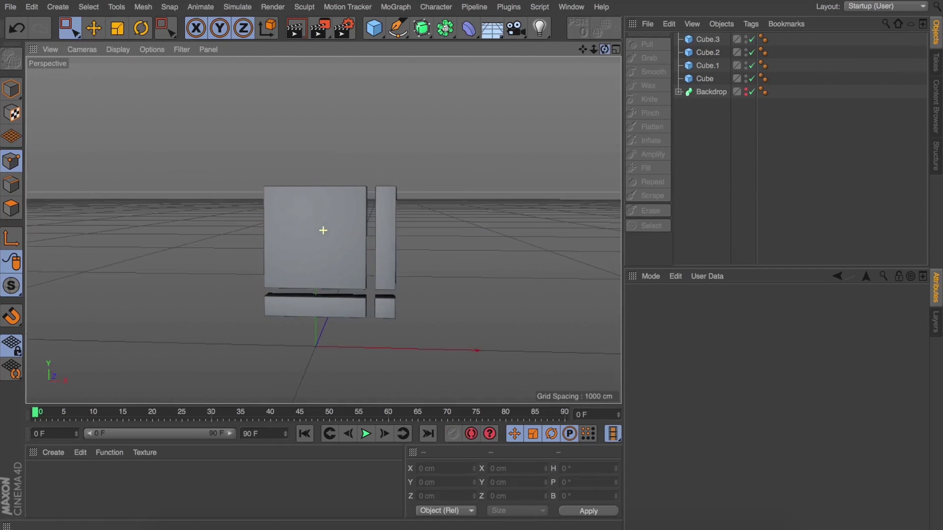
# Add a MoGraph Fracture object to the scene for the four cubes
pyautogui.click(687, 43)
pyautogui.click(699, 79)
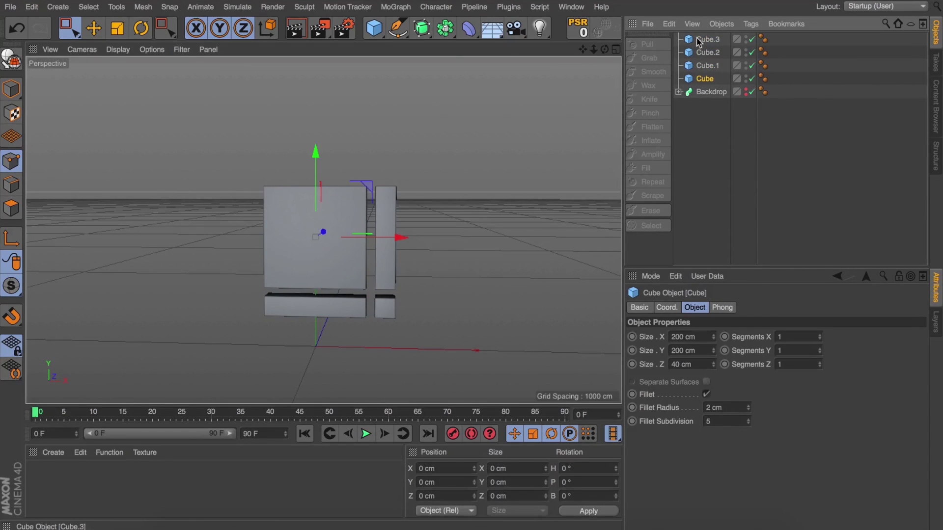
pyautogui.keyDown('shift'); pyautogui.click(699, 42); pyautogui.keyUp('shift')
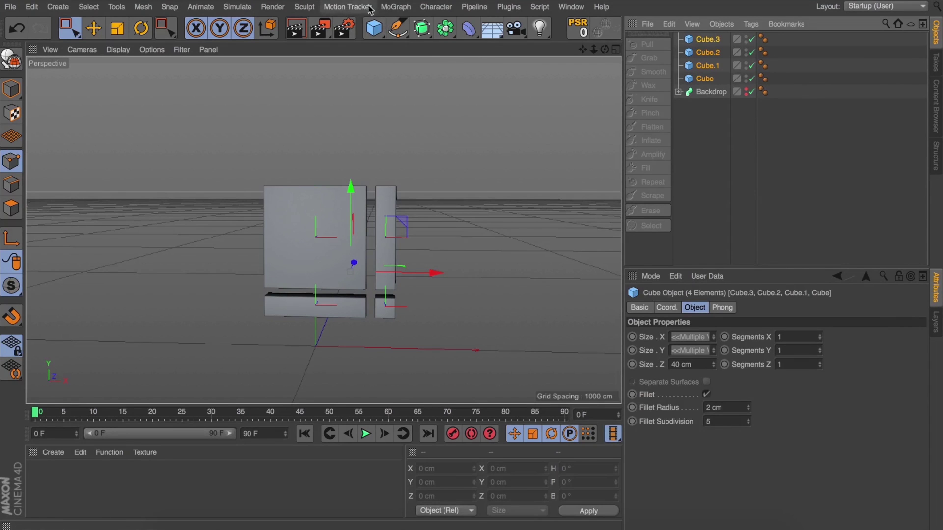
pyautogui.click(396, 7)
pyautogui.click(428, 178)
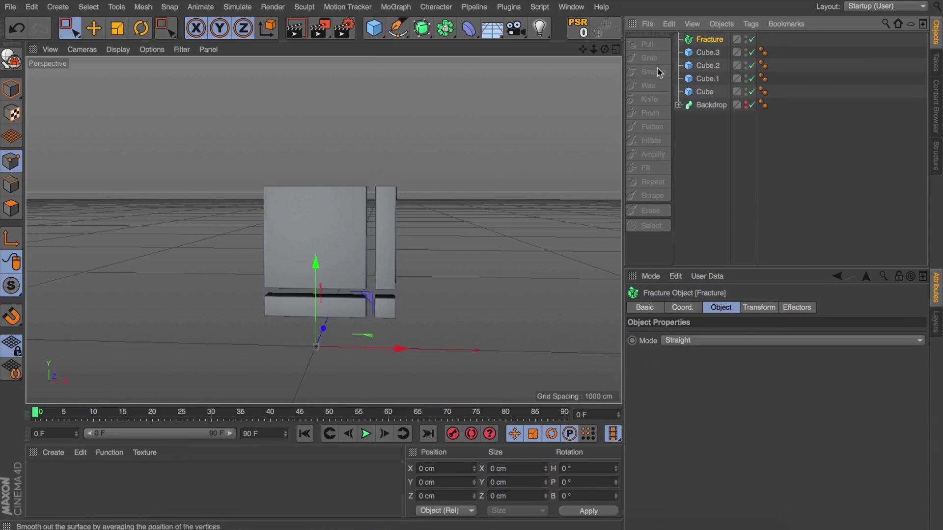
# Group the four cubes under a null and set the null's X and Y position to 0 cm
pyautogui.click(704, 53)
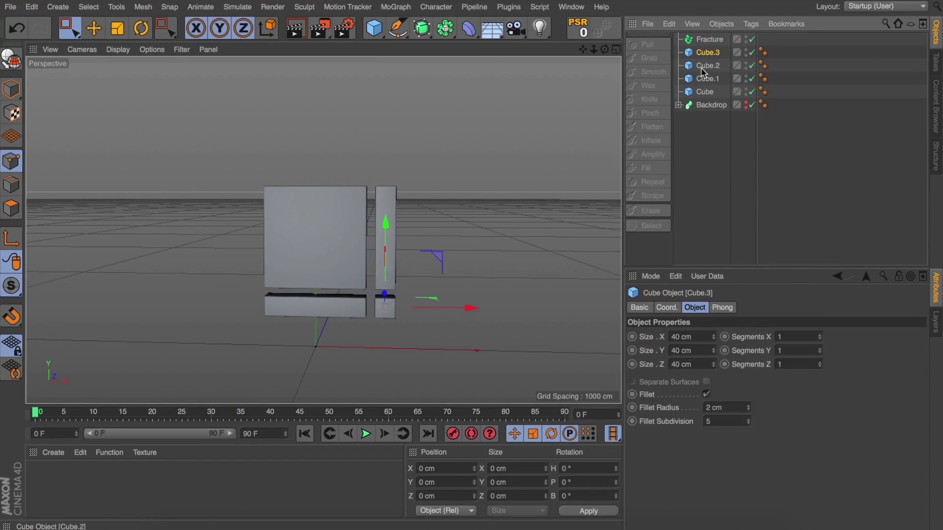
pyautogui.keyDown('shift'); pyautogui.click(703, 93); pyautogui.keyUp('shift')
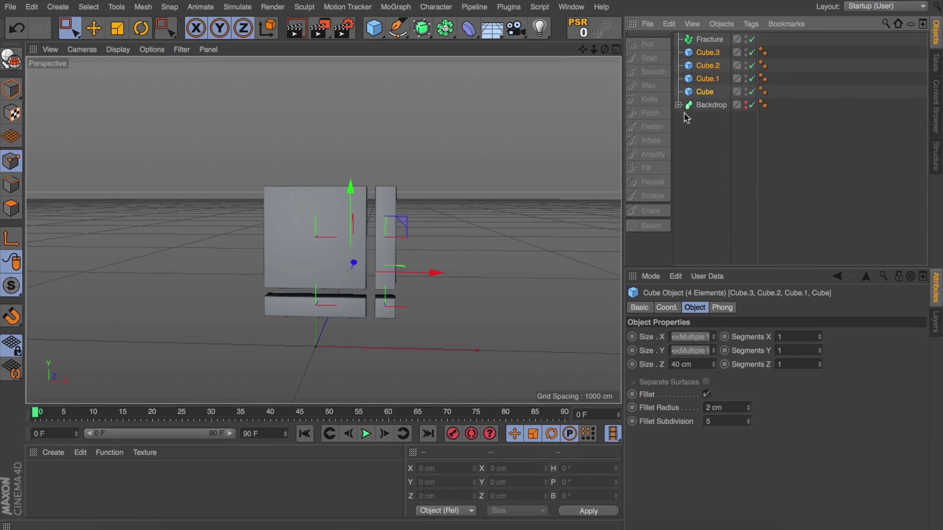
pyautogui.hotkey('alt', 'g')
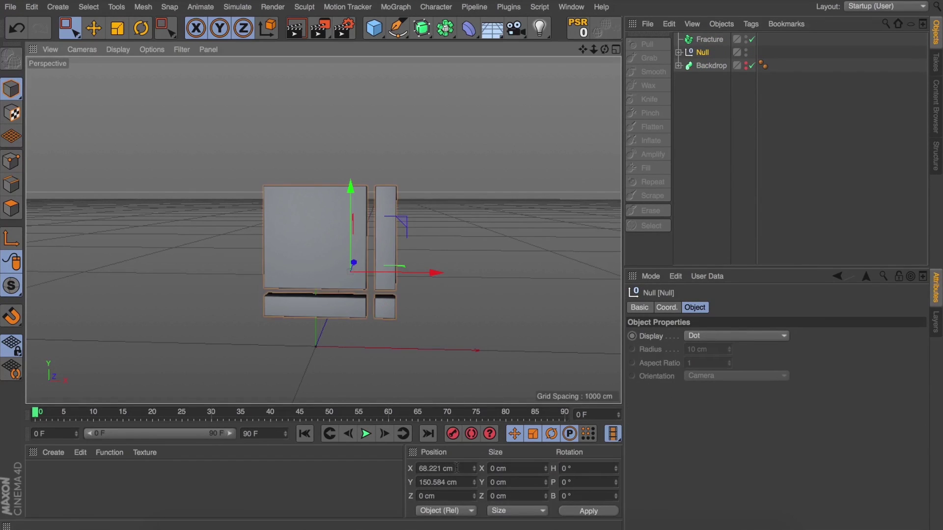
pyautogui.doubleClick(453, 469)
pyautogui.write('0')
pyautogui.press('Tab')
pyautogui.write('0')
pyautogui.press('Return')
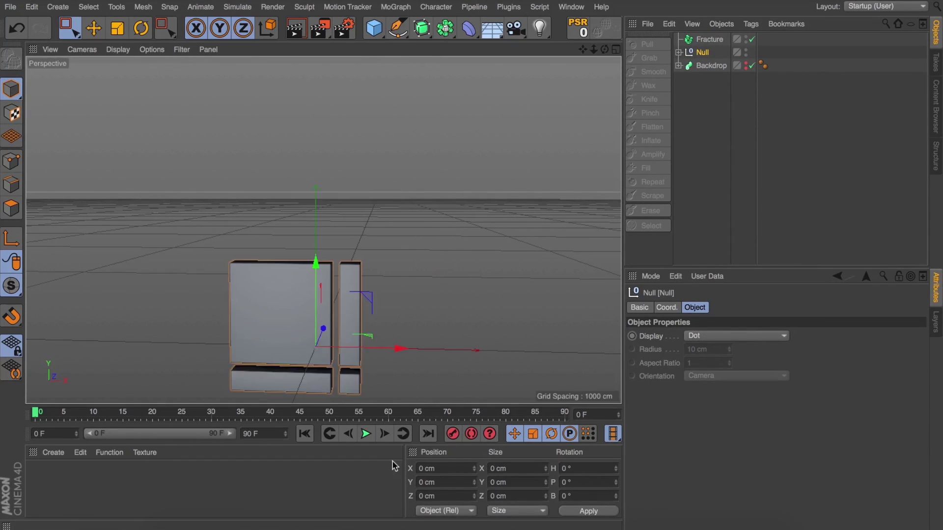
# Move the four cubes out of the null into the Fracture object and delete the empty null
pyautogui.click(678, 52)
pyautogui.click(702, 104)
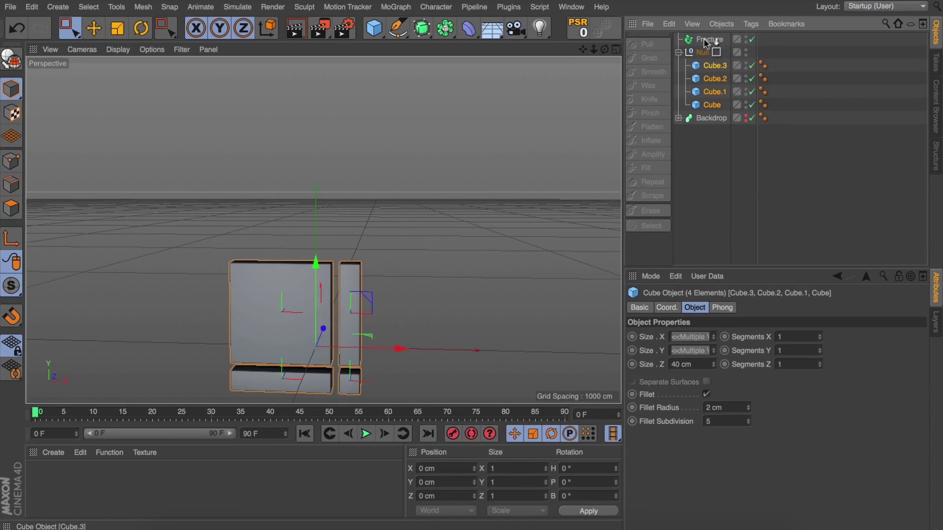
pyautogui.moveTo(704, 44); pyautogui.dragTo(705, 42)
pyautogui.click(698, 105)
pyautogui.press('Delete')
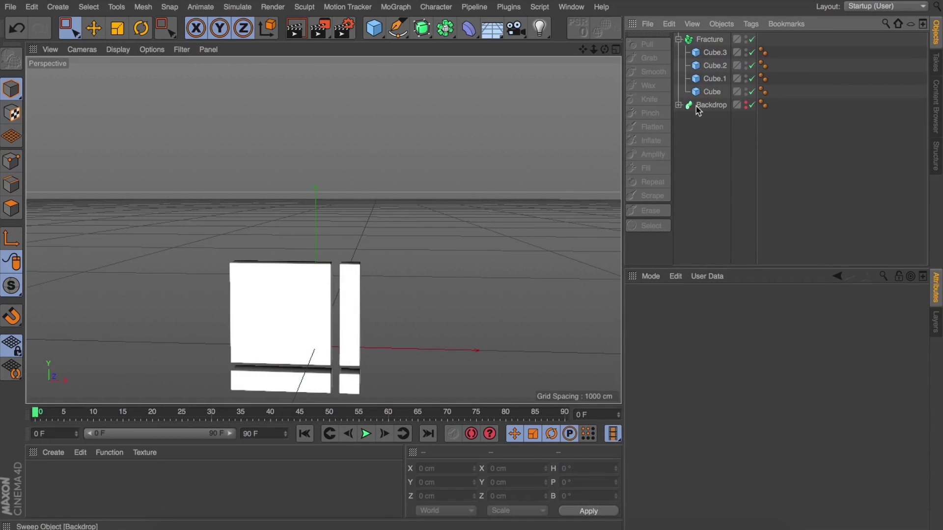
# Raise the Fracture object along the Y axis to 200 cm
pyautogui.click(708, 39)
pyautogui.moveTo(313, 273); pyautogui.dragTo(334, 177)
pyautogui.moveTo(604, 49)
pyautogui.mouseDown()
pyautogui.moveTo(564, 51)
pyautogui.moveTo(600, 50)
pyautogui.mouseUp()
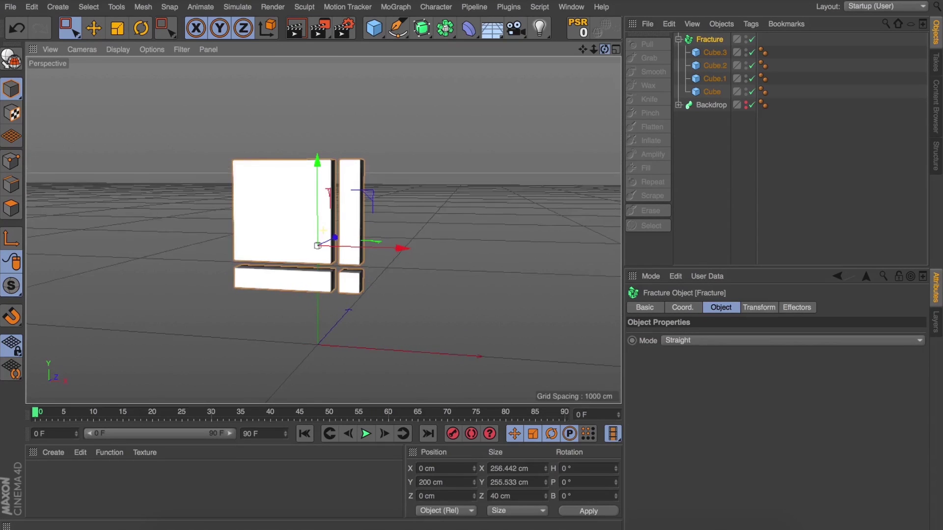
pyautogui.click(679, 40)
pyautogui.click(678, 39)
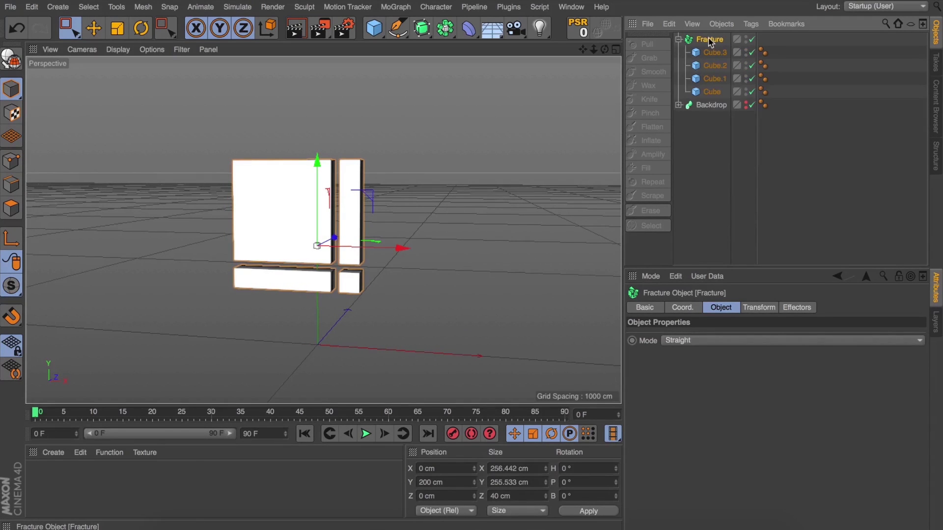
# Add a Rigid Body simulation tag to the Fracture object
pyautogui.click(751, 23)
pyautogui.moveTo(791, 150)
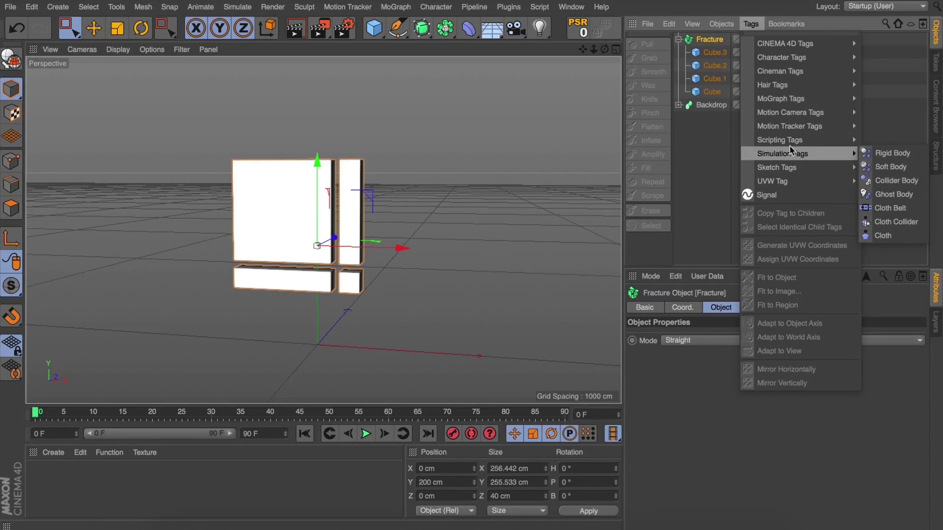
pyautogui.click(882, 152)
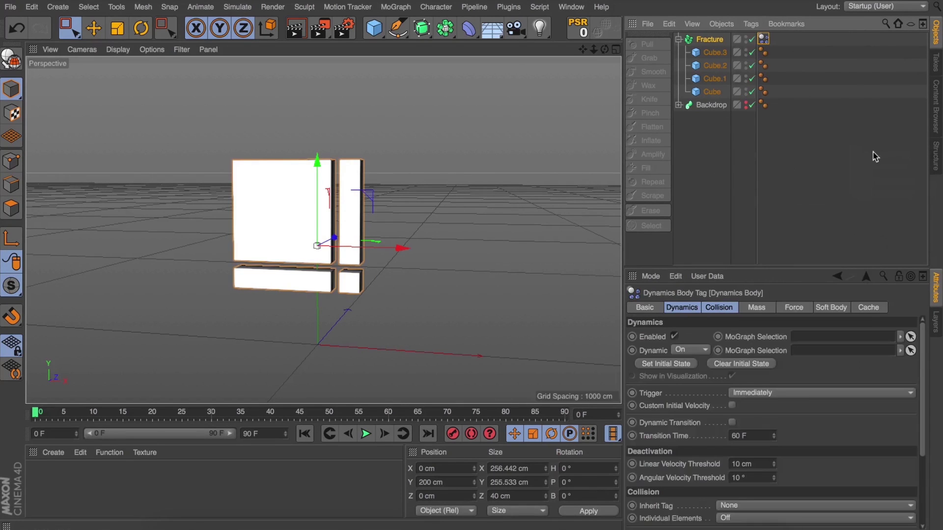
# Set the dynamics tag's collision Individual Elements to All, preview the simulation and return to the first frame
pyautogui.click(675, 309)
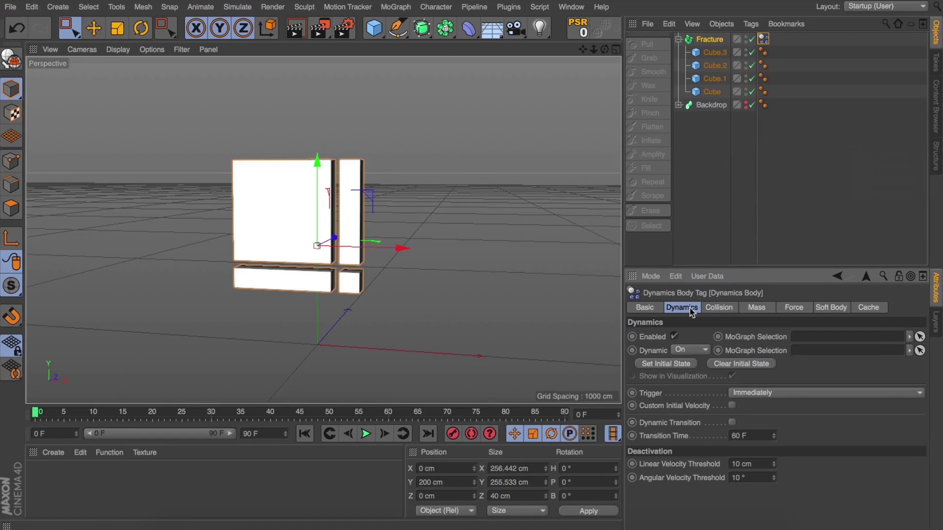
pyautogui.click(718, 307)
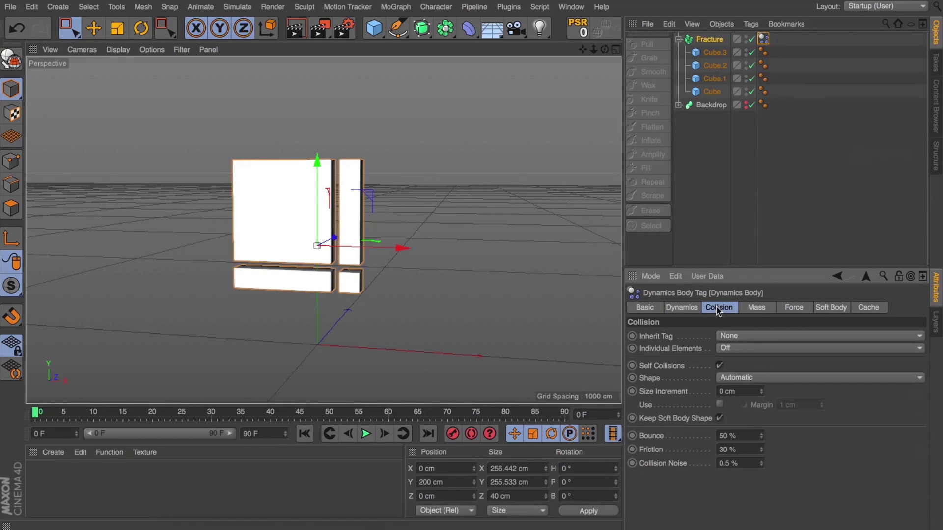
pyautogui.click(728, 350)
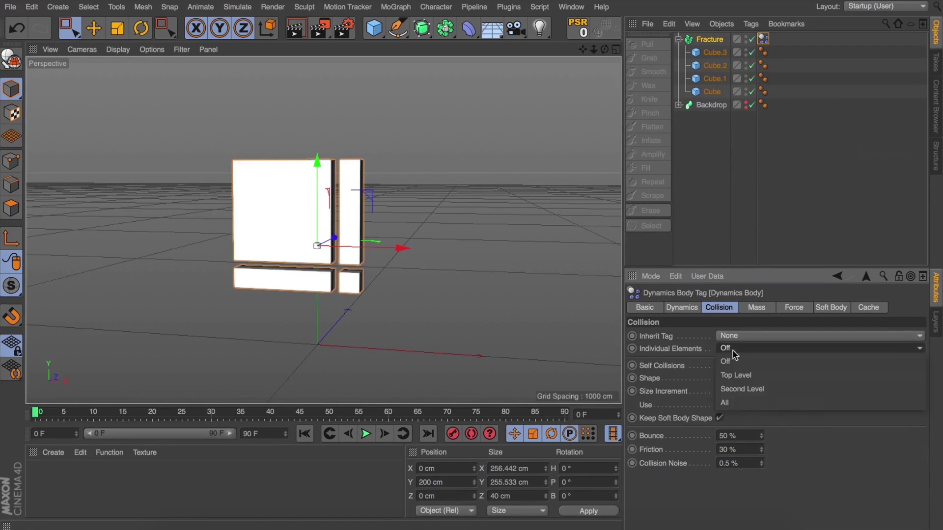
pyautogui.click(736, 397)
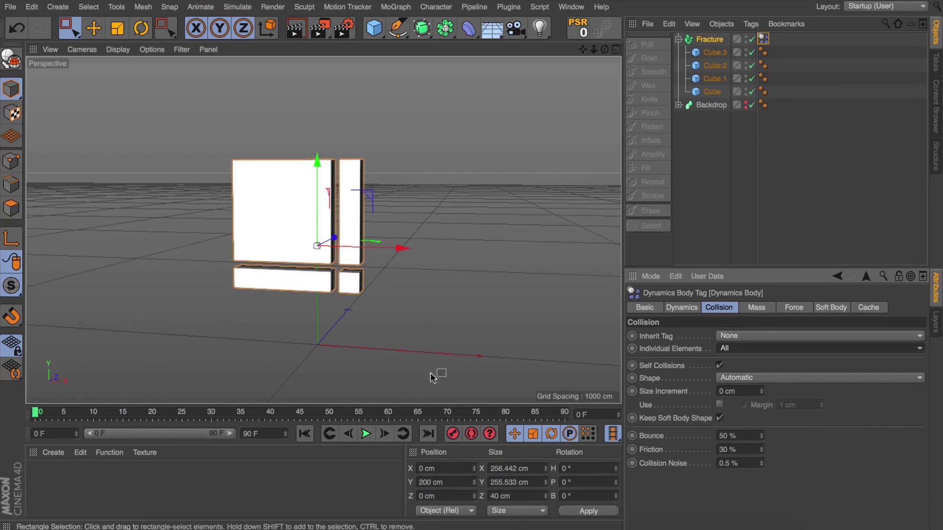
pyautogui.click(365, 434)
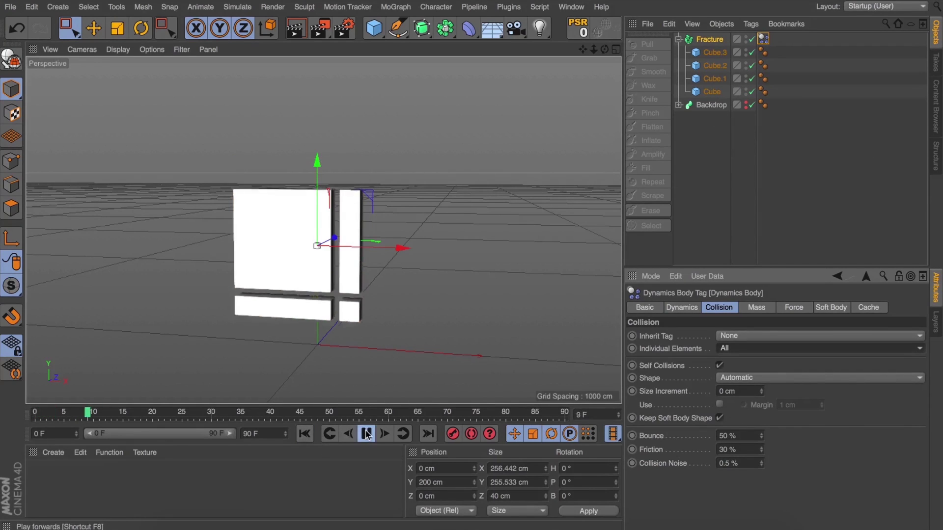
pyautogui.click(303, 434)
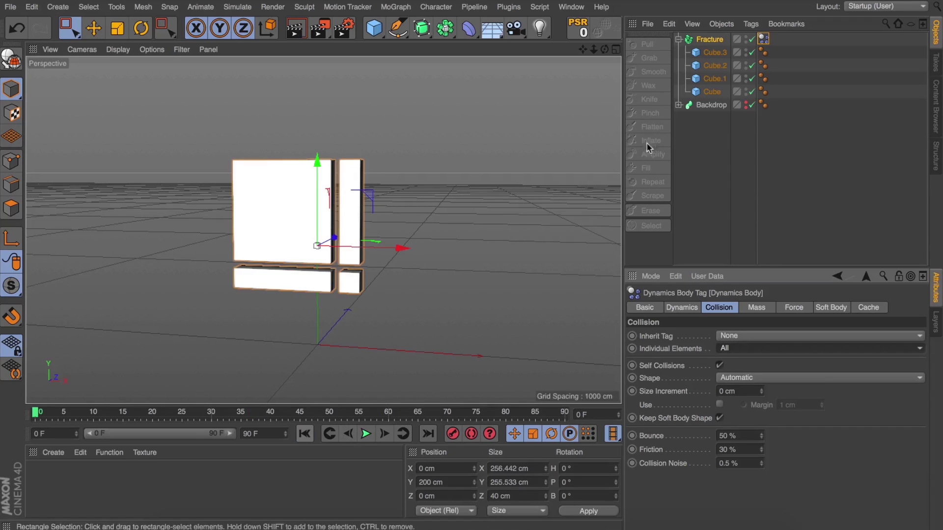
# Make the Backdrop visible in the viewport again and add a Collider Body simulation tag to it
pyautogui.click(702, 105)
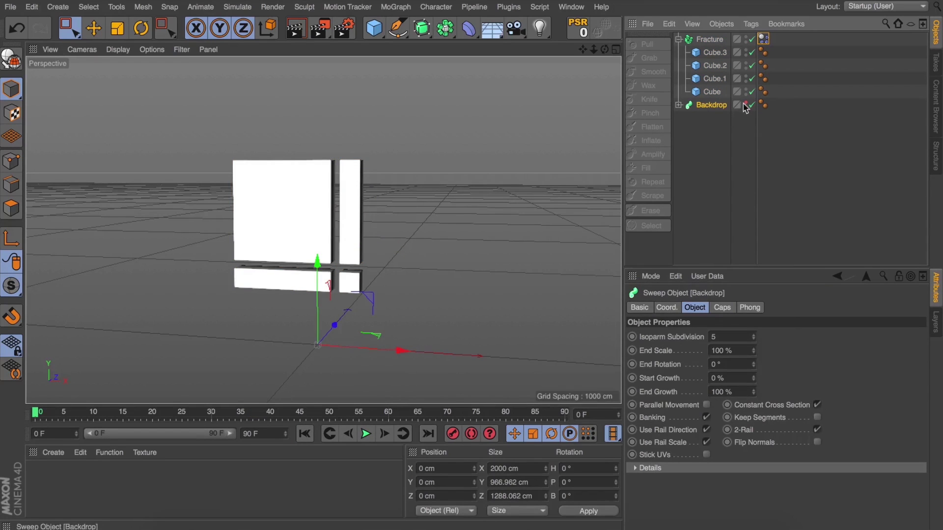
pyautogui.click(746, 103)
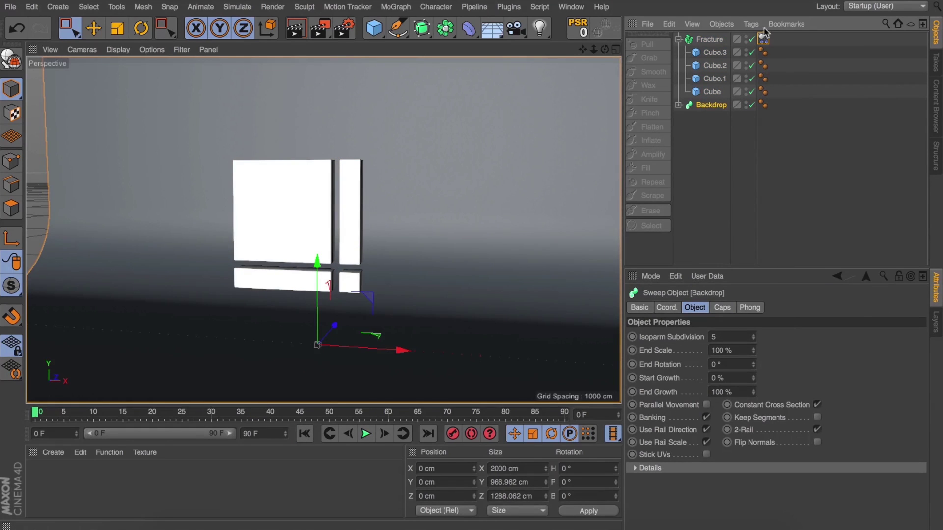
pyautogui.click(751, 24)
pyautogui.moveTo(794, 126)
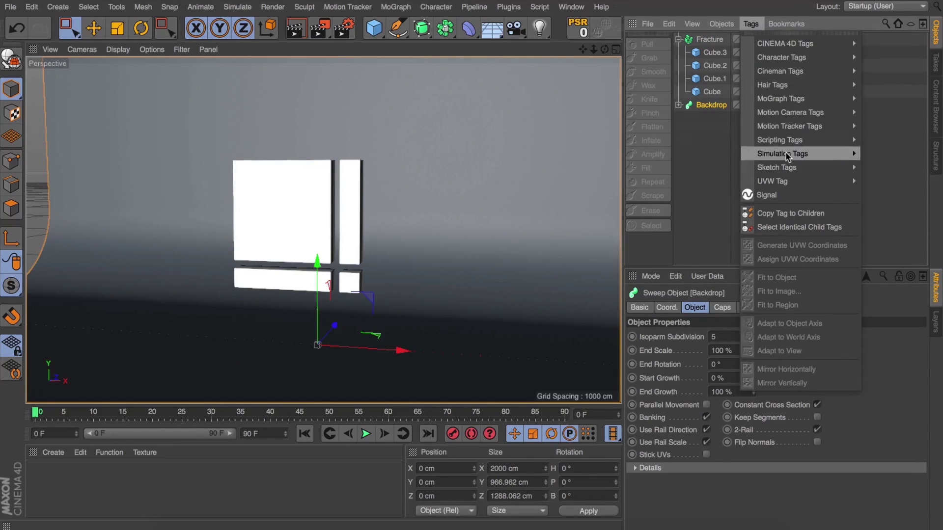
pyautogui.moveTo(785, 154)
pyautogui.click(884, 188)
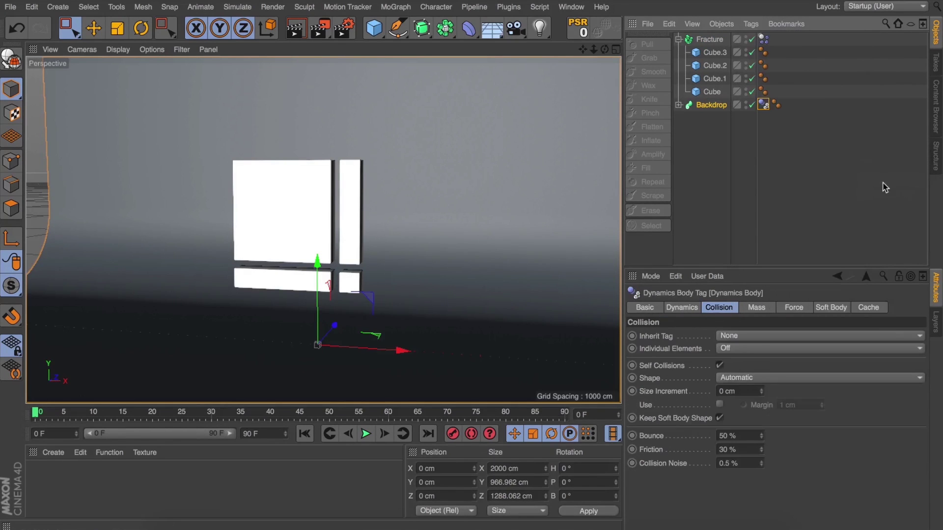
# Set the Backdrop dynamics tag's collision Shape to Static Mesh, preview the simulation and return to the first frame
pyautogui.click(733, 378)
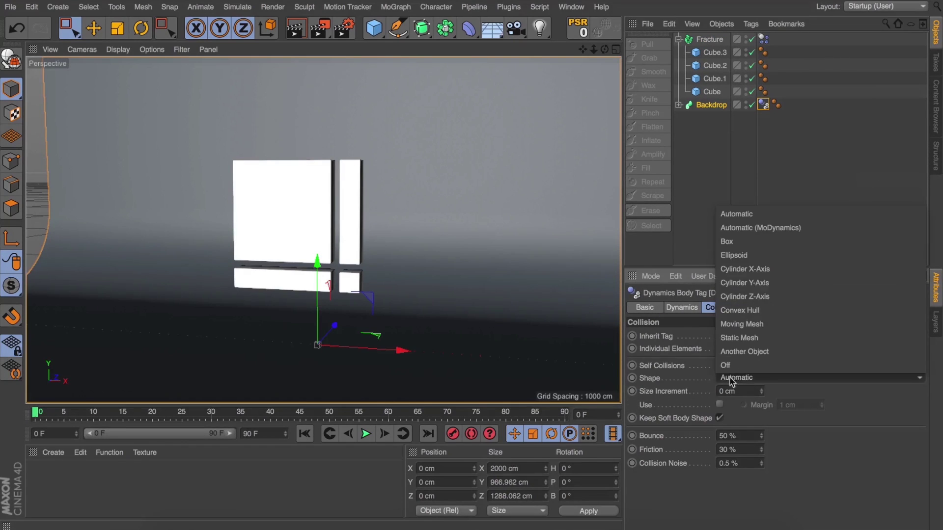
pyautogui.click(726, 337)
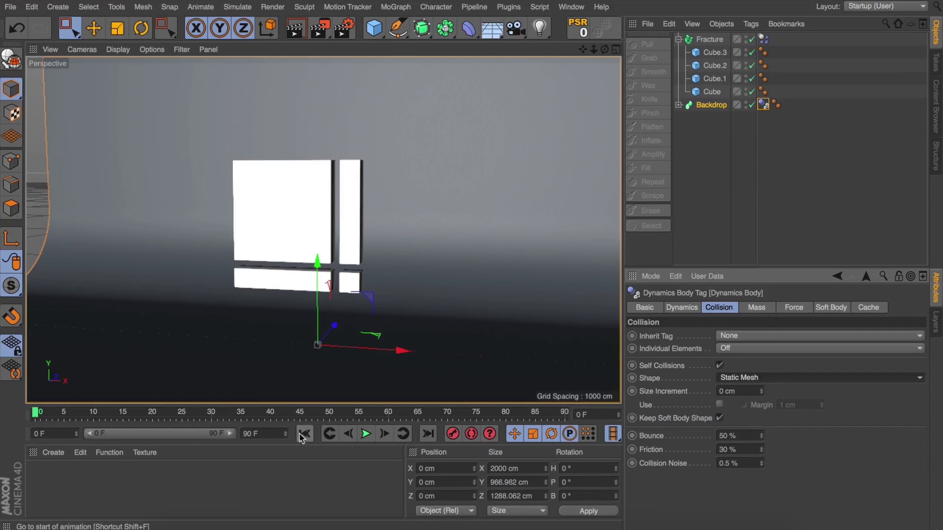
pyautogui.click(366, 433)
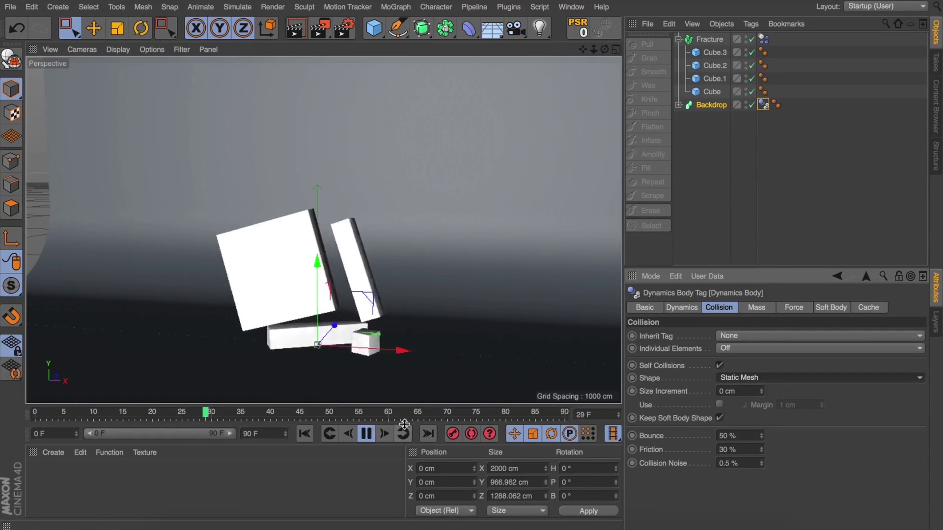
pyautogui.moveTo(603, 50)
pyautogui.mouseDown()
pyautogui.moveTo(581, 55)
pyautogui.moveTo(594, 53)
pyautogui.mouseUp()
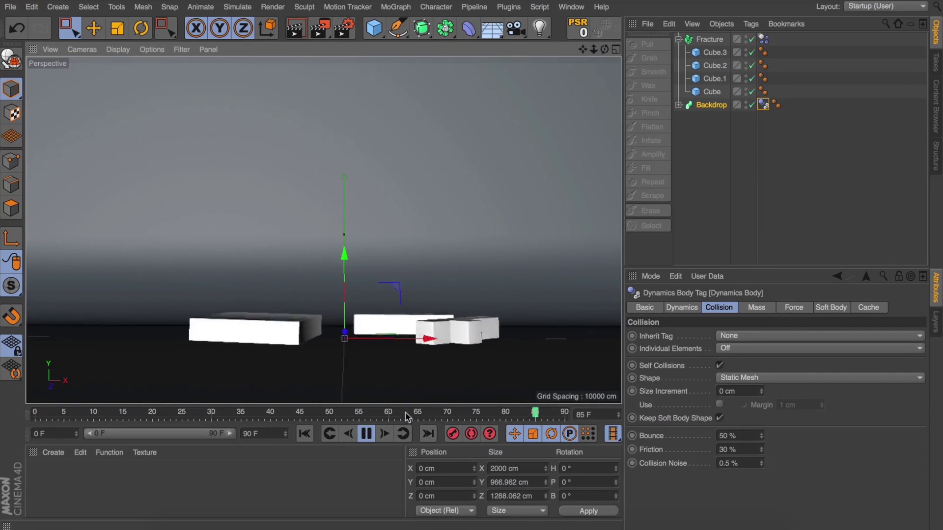
pyautogui.click(366, 433)
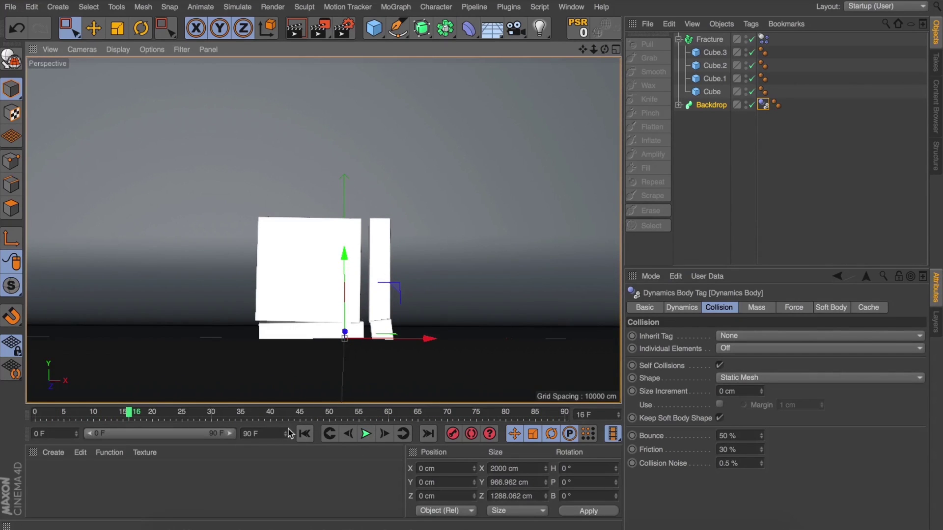
pyautogui.click(304, 434)
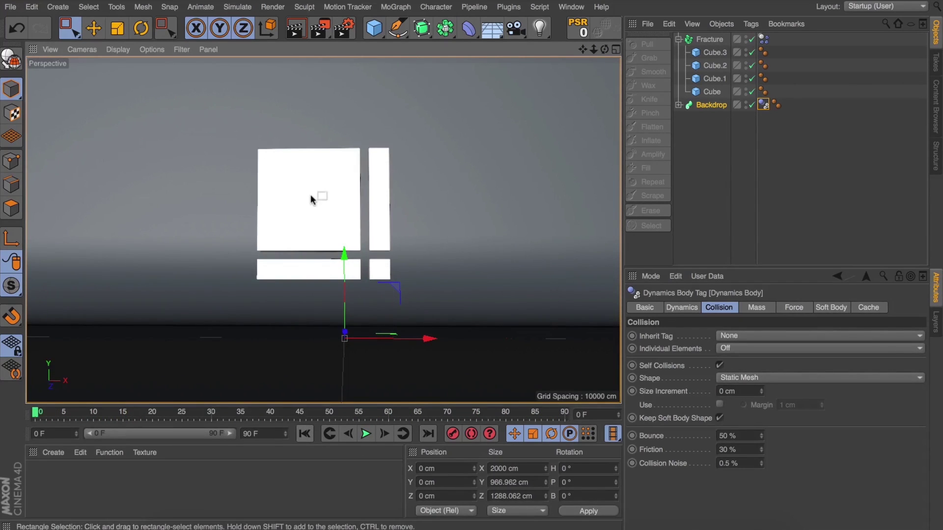
# Set the Fracture dynamics tag's Follow Position to 10 and Follow Rotation to 50, preview the simulation and return to the first frame
pyautogui.scroll(1, 315, 195)
pyautogui.moveTo(582, 49)
pyautogui.mouseDown()
pyautogui.moveTo(592, 60)
pyautogui.moveTo(582, 48)
pyautogui.mouseUp()
pyautogui.click(701, 40)
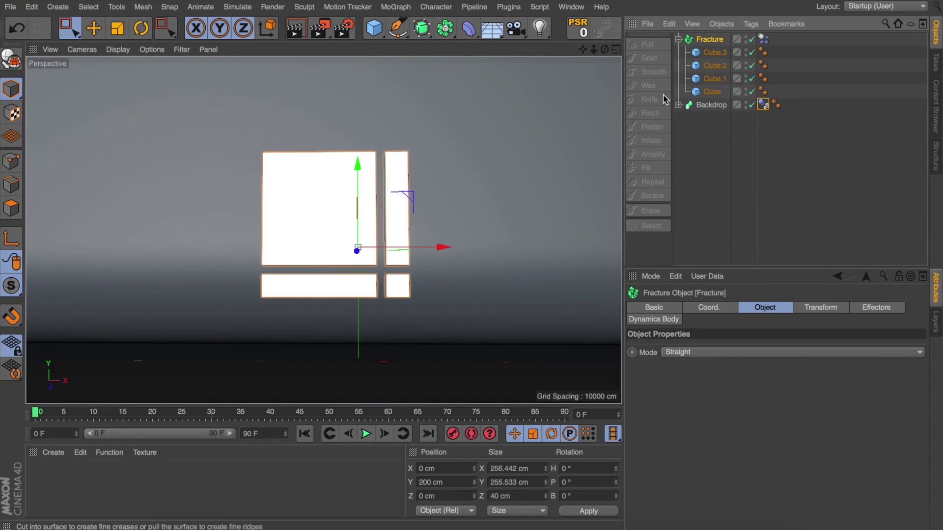
pyautogui.click(678, 39)
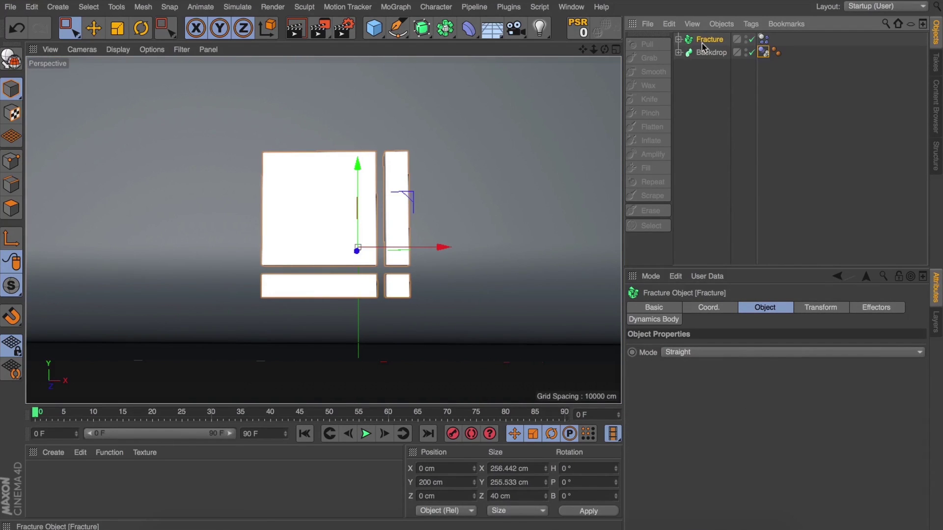
pyautogui.click(763, 39)
pyautogui.click(793, 307)
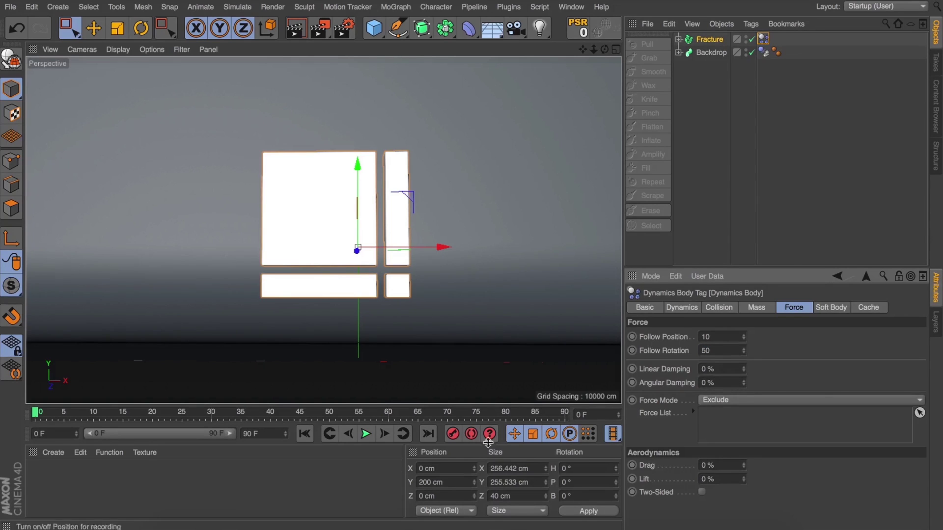
pyautogui.click(367, 435)
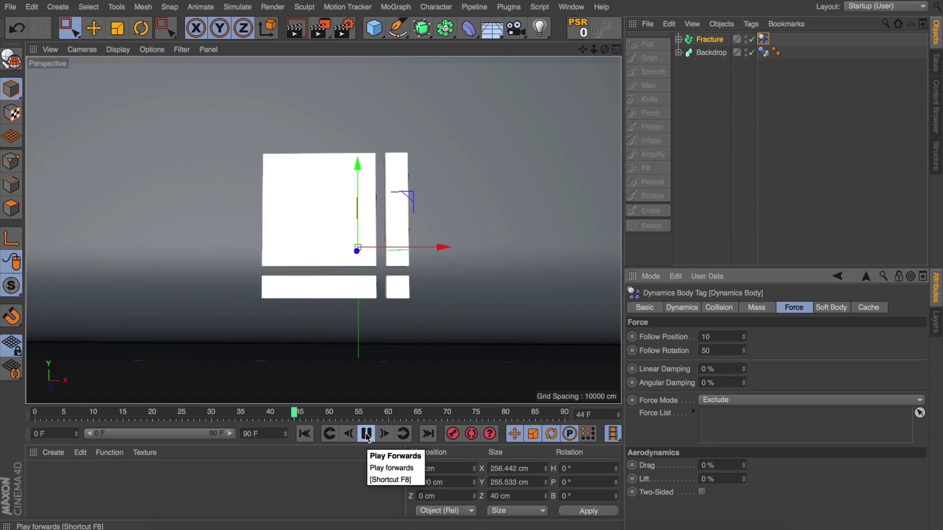
pyautogui.click(366, 433)
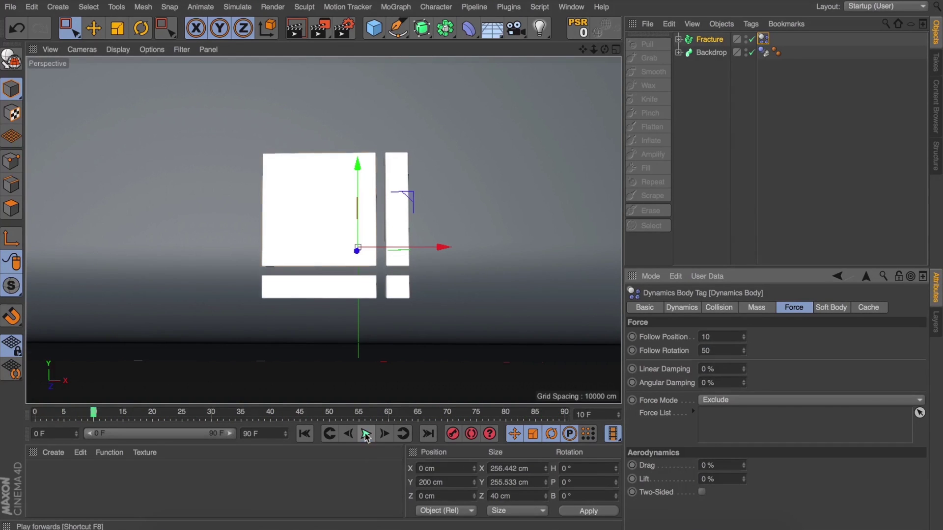
pyautogui.click(304, 434)
# Add a Shader effector to the Fracture object, preview the simulation and return to the first frame
pyautogui.click(713, 41)
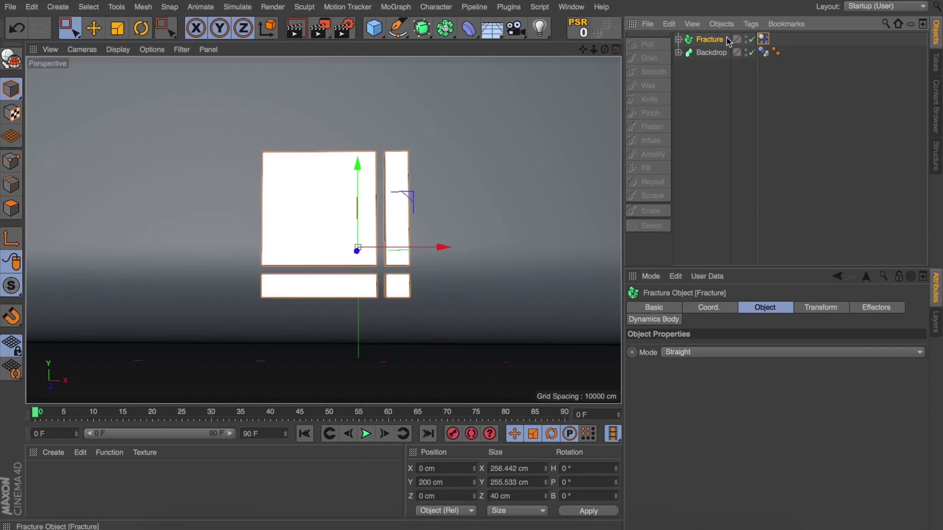
pyautogui.click(764, 38)
pyautogui.click(709, 41)
pyautogui.click(873, 308)
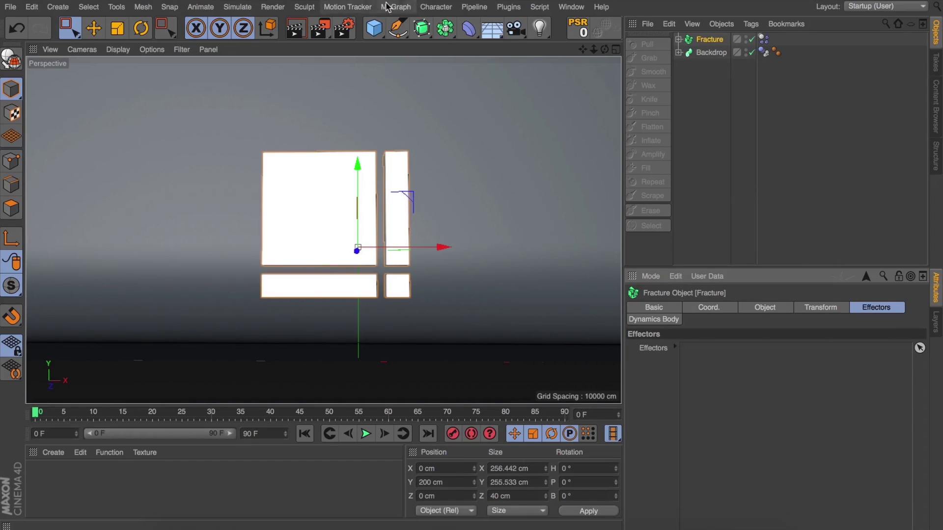
pyautogui.click(387, 7)
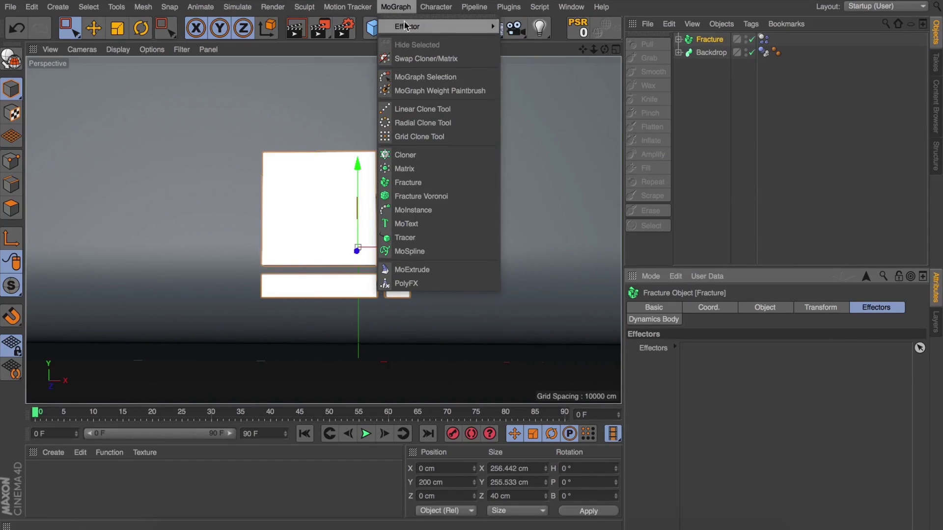
pyautogui.moveTo(441, 26)
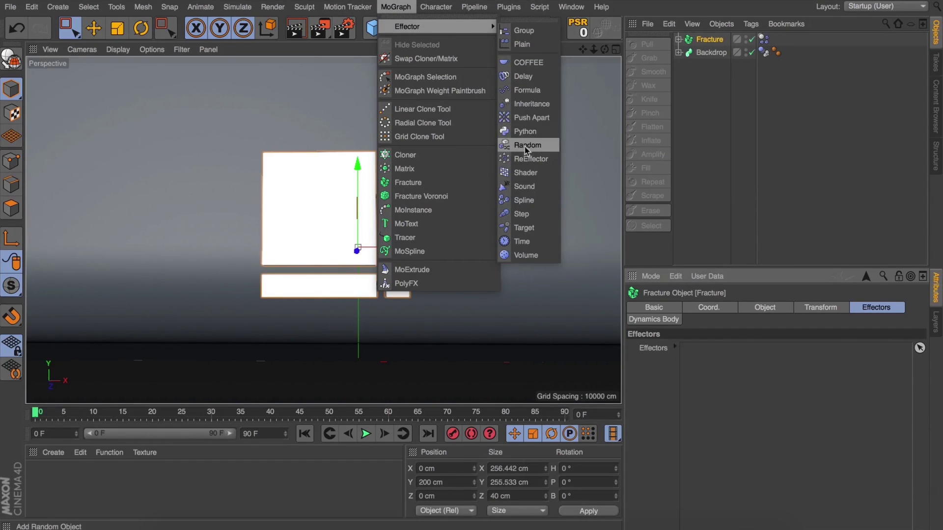
pyautogui.click(525, 173)
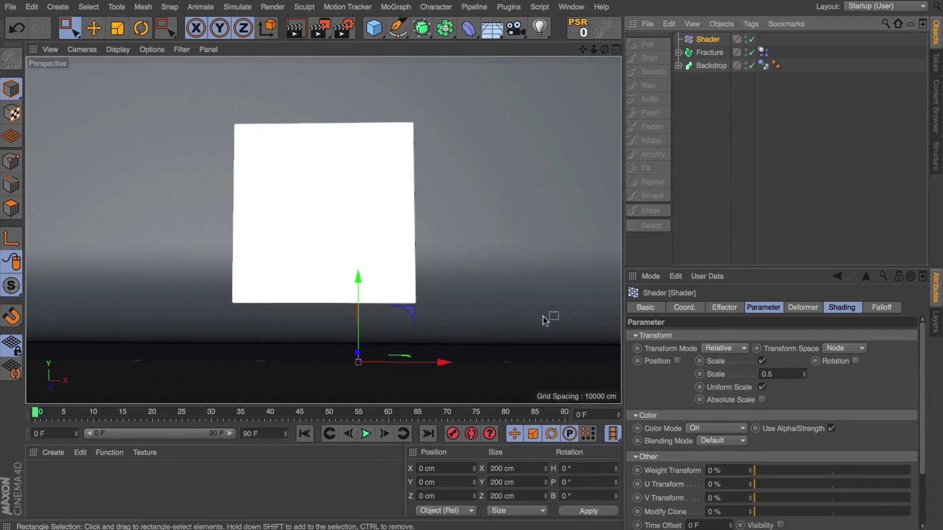
pyautogui.click(365, 434)
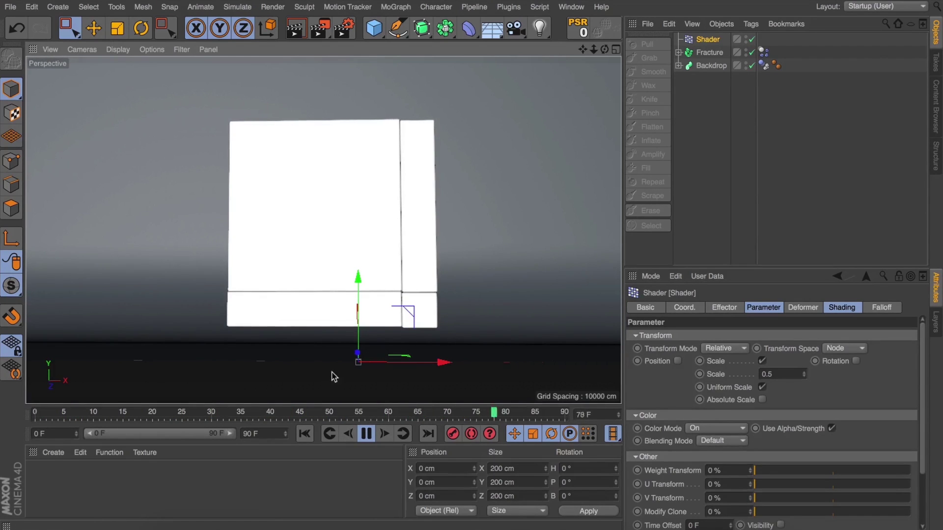
pyautogui.click(363, 435)
pyautogui.click(304, 433)
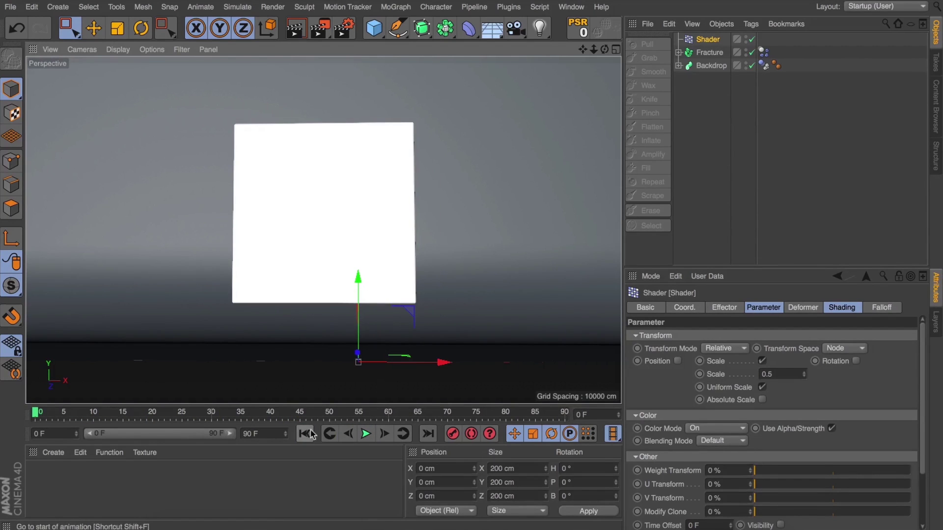
# Keyframe the Shader effector's Strength at 0 % on frame 0 and 100 % on frame 21
pyautogui.click(723, 308)
pyautogui.moveTo(722, 334); pyautogui.dragTo(708, 348)
pyautogui.click(631, 338)
pyautogui.moveTo(153, 417); pyautogui.dragTo(166, 416)
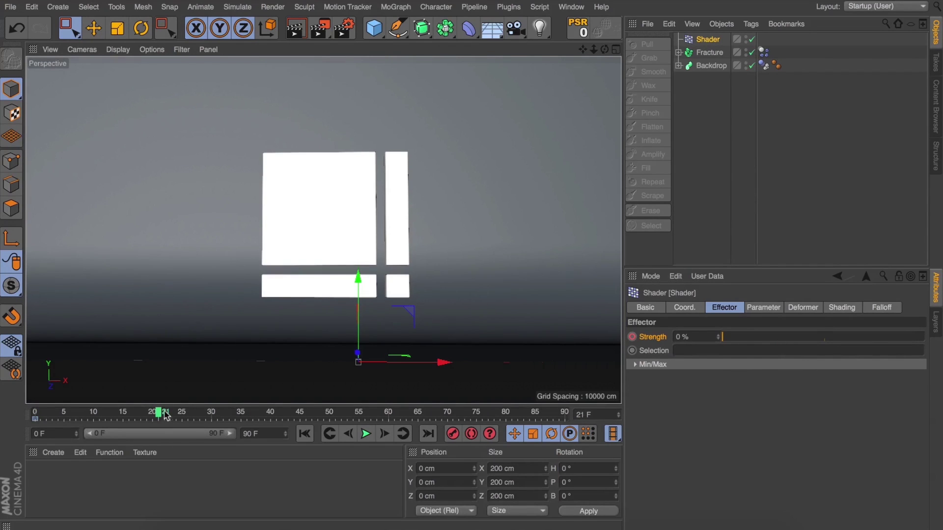
pyautogui.moveTo(868, 343); pyautogui.dragTo(941, 340)
pyautogui.click(632, 337)
# Play the Strength animation from the start and return to the first frame
pyautogui.click(305, 433)
pyautogui.click(366, 434)
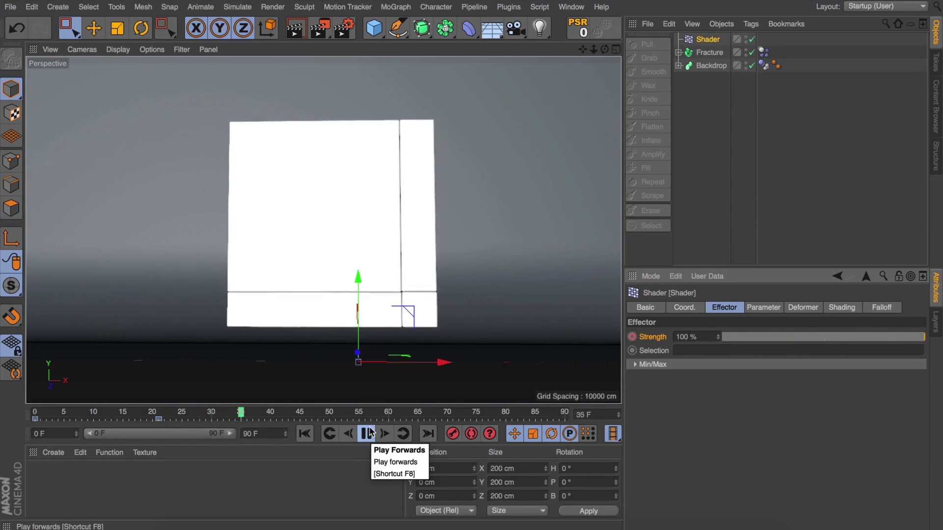
pyautogui.click(367, 434)
pyautogui.click(305, 433)
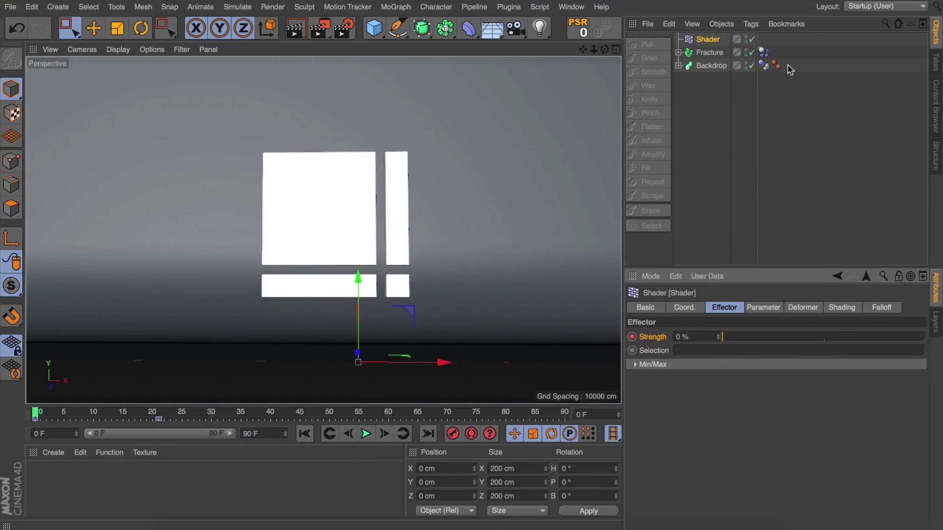
# Assign a Noise shader to the Shader effector's shading and open the noise settings
pyautogui.click(841, 310)
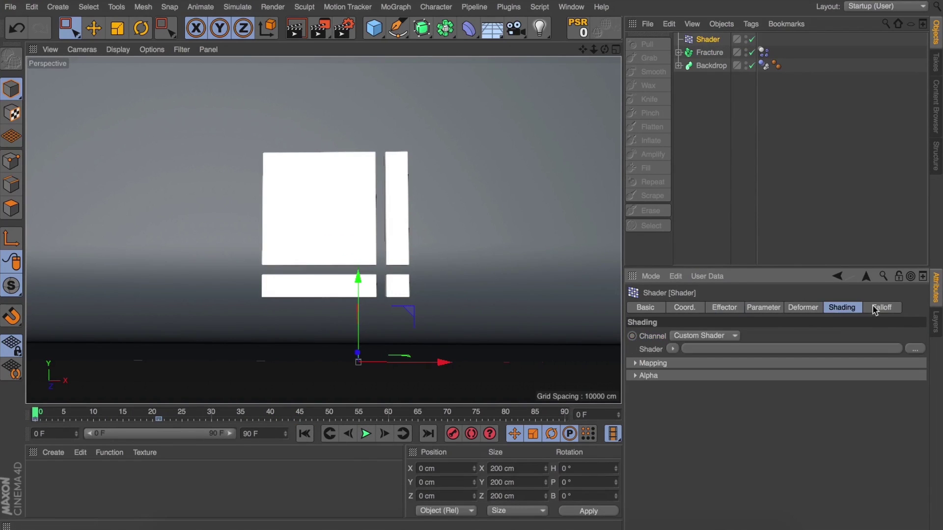
pyautogui.click(672, 349)
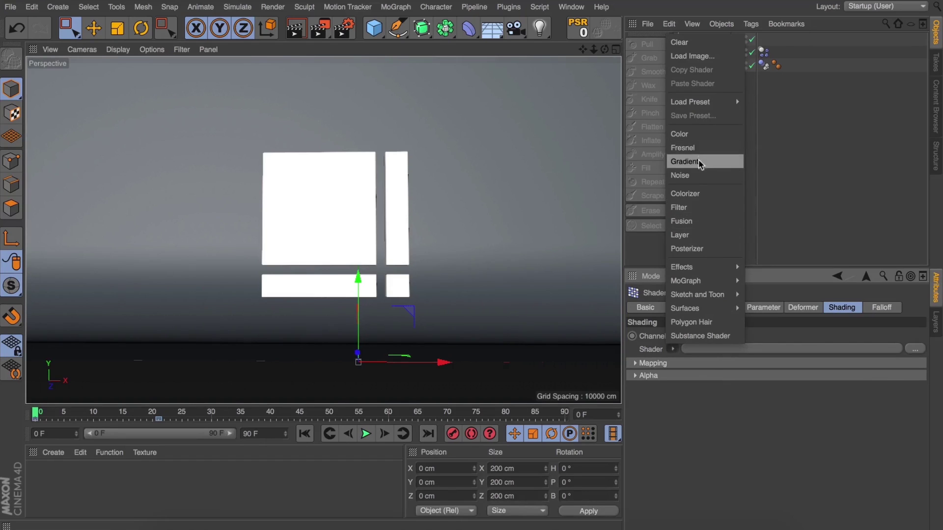
pyautogui.click(698, 176)
pyautogui.click(697, 348)
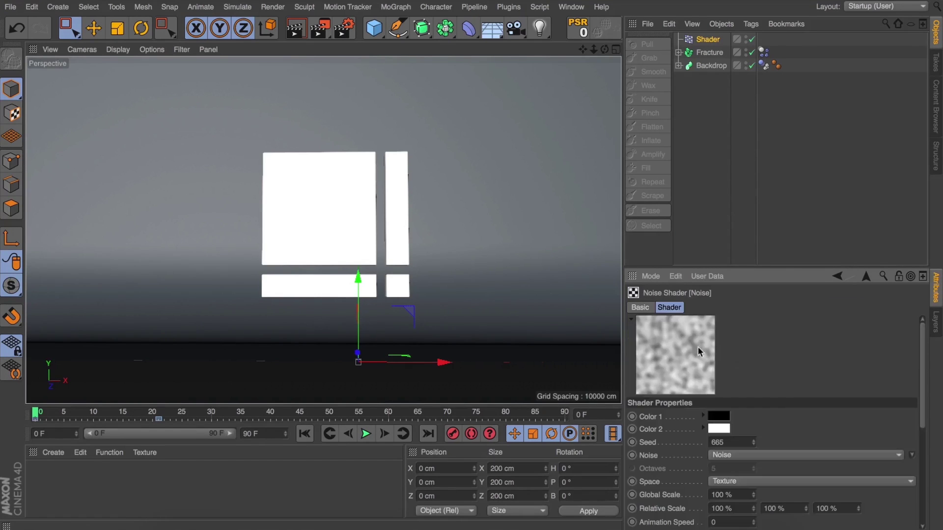
# Set the noise's Global Scale to 1000 % and Animation Speed to 1, and start playback to preview it
pyautogui.moveTo(918, 349); pyautogui.dragTo(918, 393)
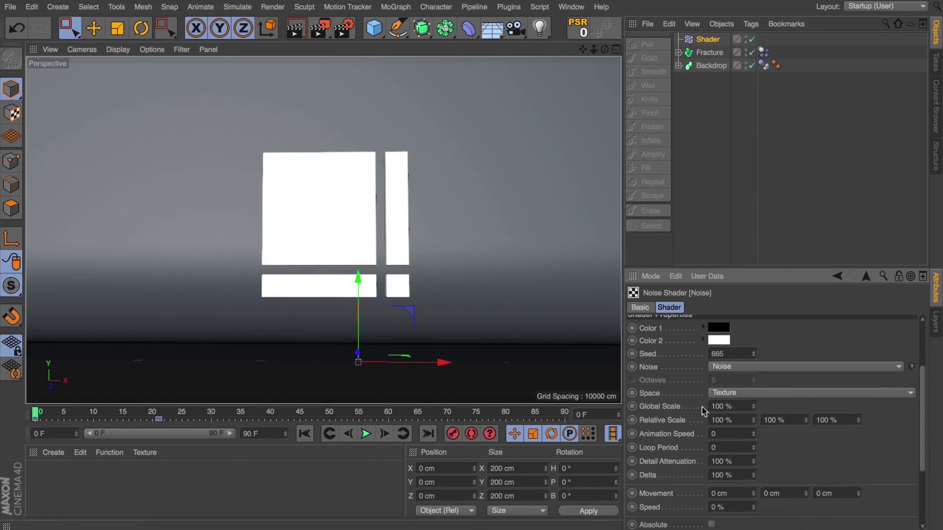
pyautogui.click(732, 406)
pyautogui.write('1000')
pyautogui.press('Return')
pyautogui.scroll(3, 922, 412)
pyautogui.scroll(-5, 913, 432)
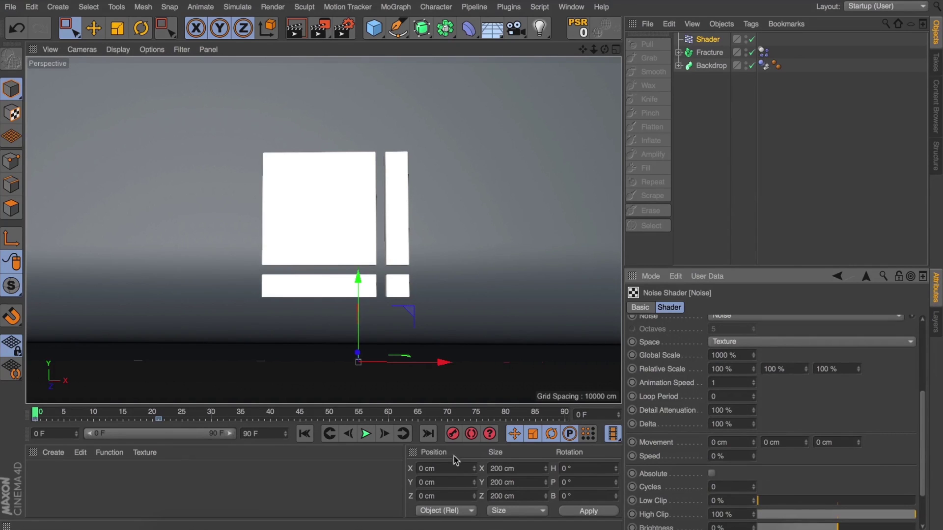
pyautogui.click(364, 434)
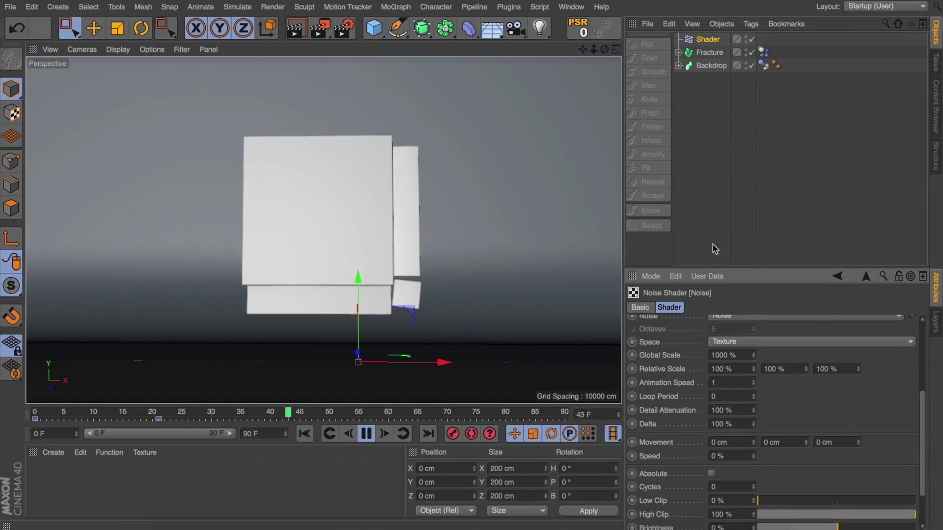
# Turn the Shader effector's Color Mode off and set its uniform Scale to 1
pyautogui.scroll(5, 924, 411)
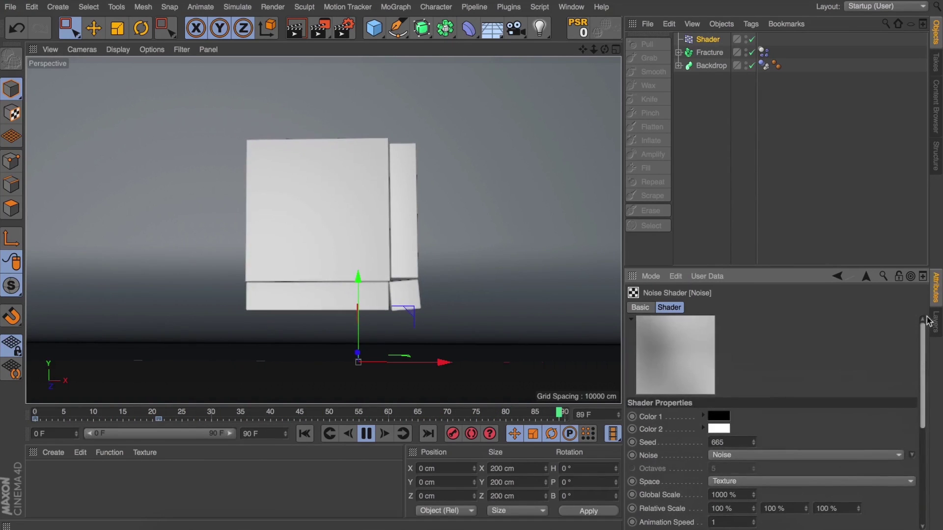
pyautogui.click(701, 40)
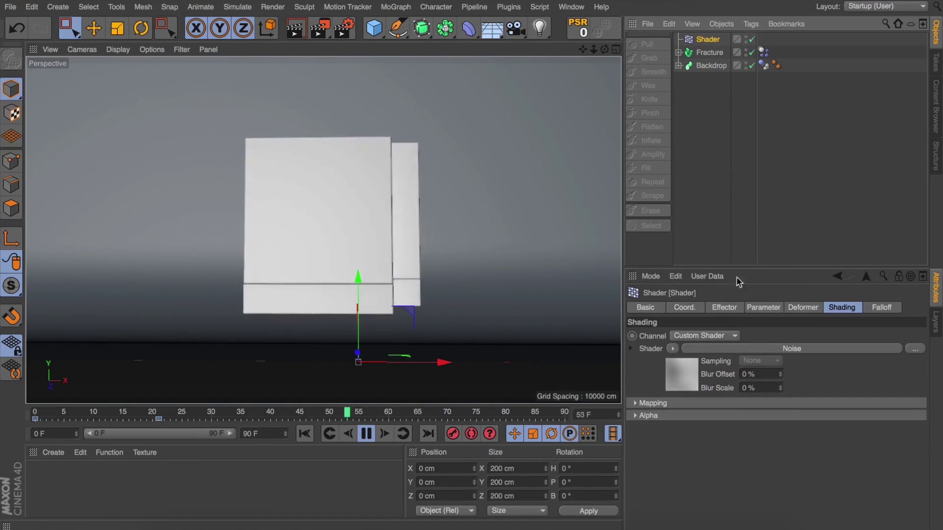
pyautogui.click(724, 308)
pyautogui.click(759, 309)
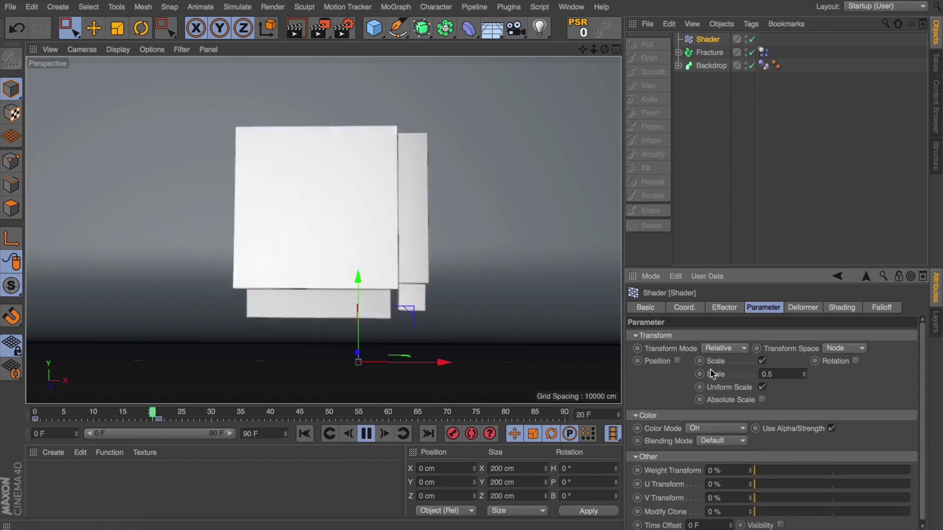
pyautogui.click(712, 431)
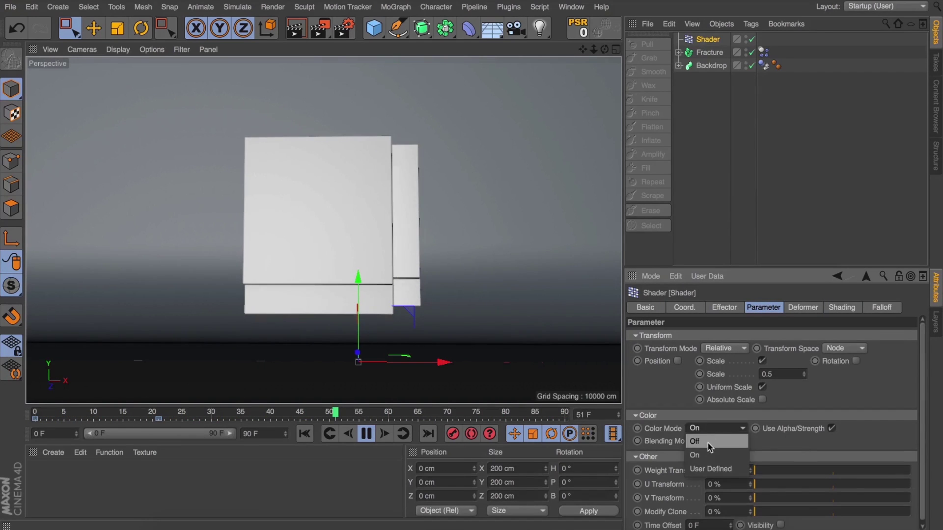
pyautogui.click(709, 444)
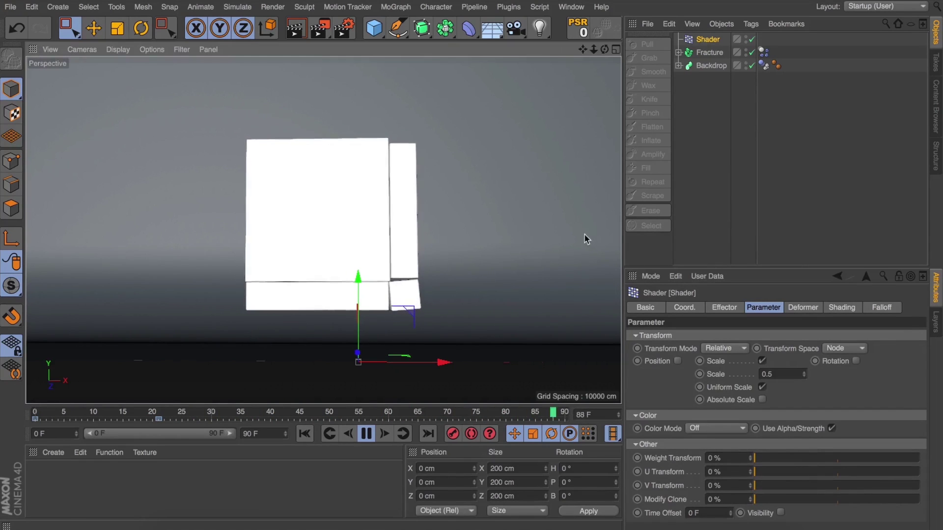
pyautogui.click(782, 376)
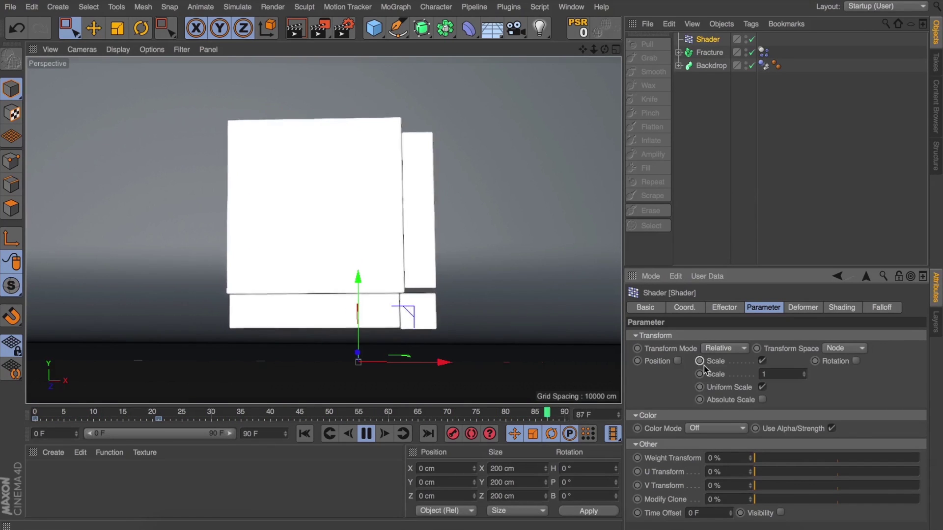
# Extend the project and preview range to 300 frames and stop playback
pyautogui.click(268, 435)
pyautogui.write('300')
pyautogui.press('Return')
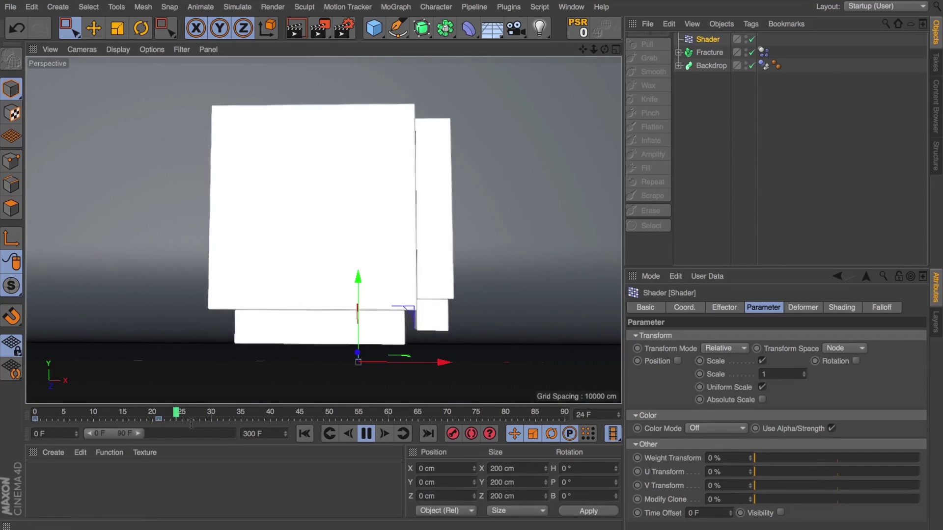
pyautogui.doubleClick(233, 436)
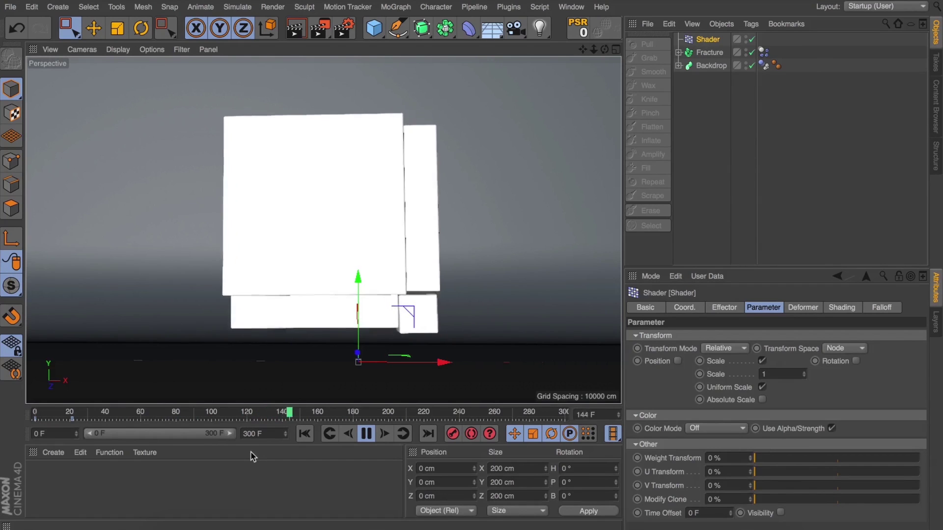
pyautogui.click(365, 434)
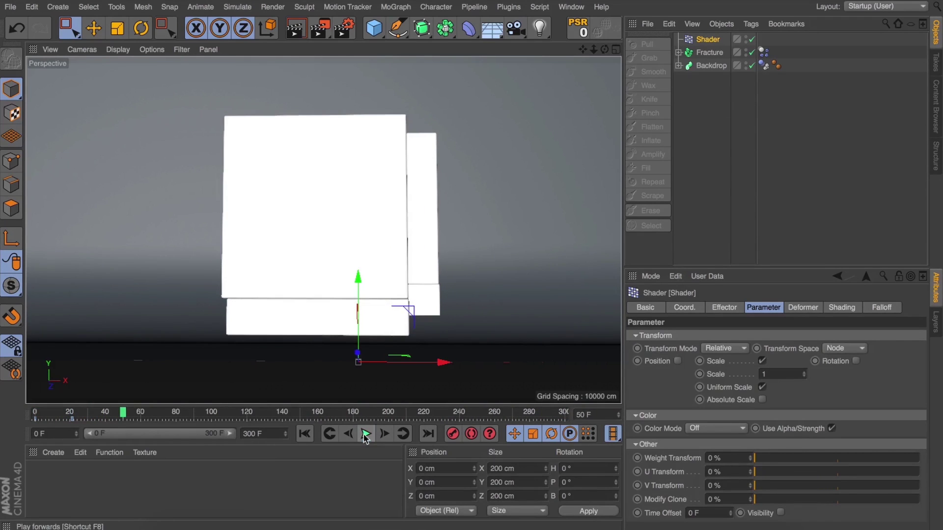
# Change the Shader effector's noise type to Mod Noise and play the animation from the start
pyautogui.click(841, 307)
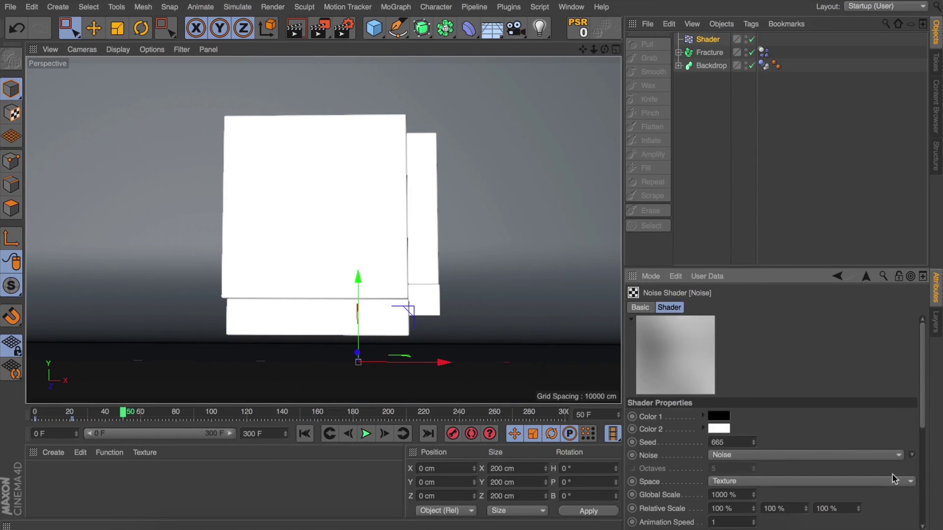
pyautogui.click(911, 455)
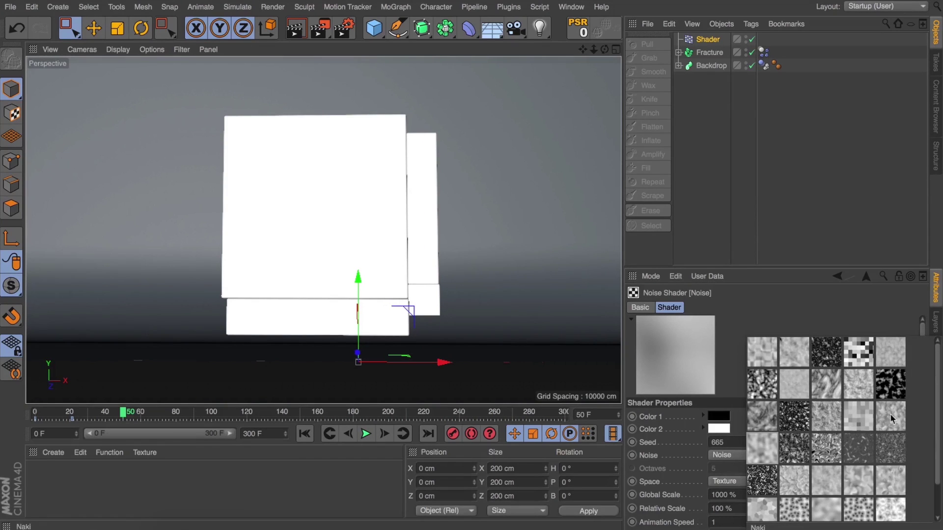
pyautogui.click(860, 420)
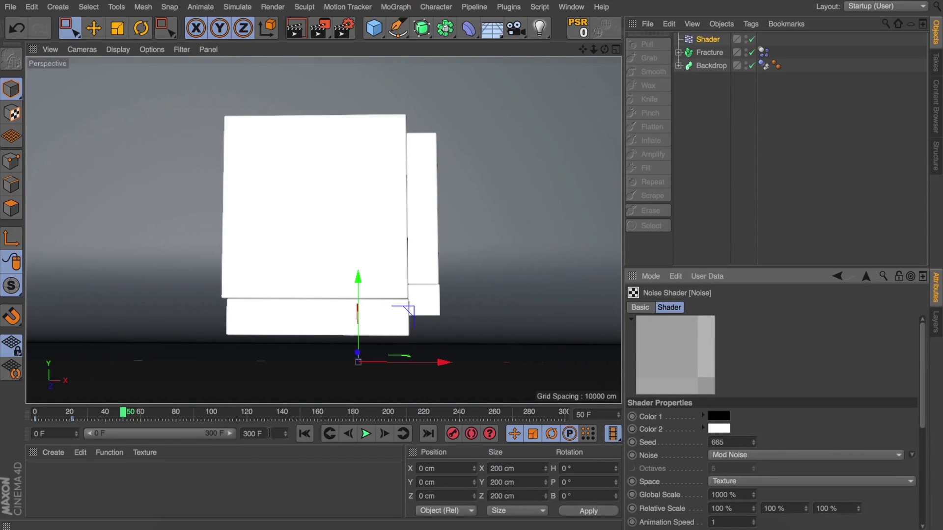
pyautogui.click(305, 433)
pyautogui.click(365, 433)
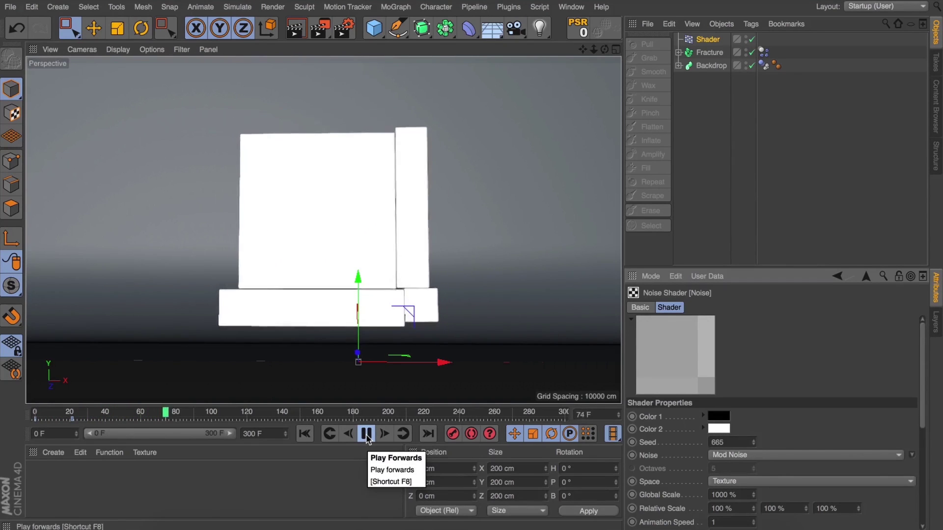
# Disable Uniform Scale on the Shader effector, set S.Z to 20 and play the animation from the first frame
pyautogui.click(699, 40)
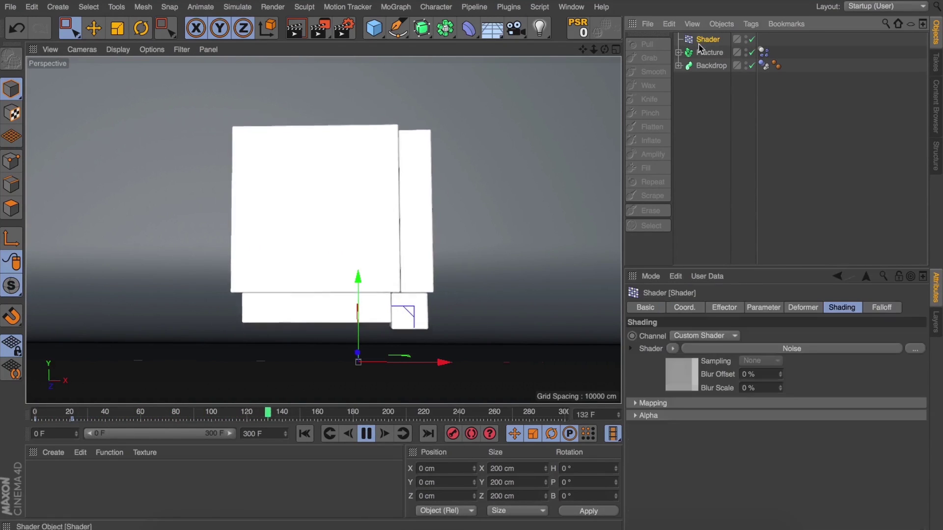
pyautogui.click(763, 307)
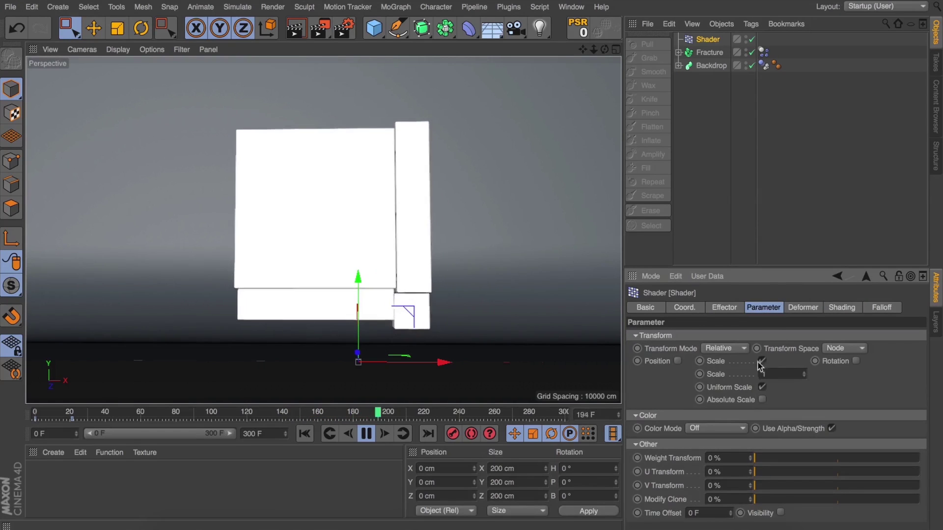
pyautogui.click(366, 434)
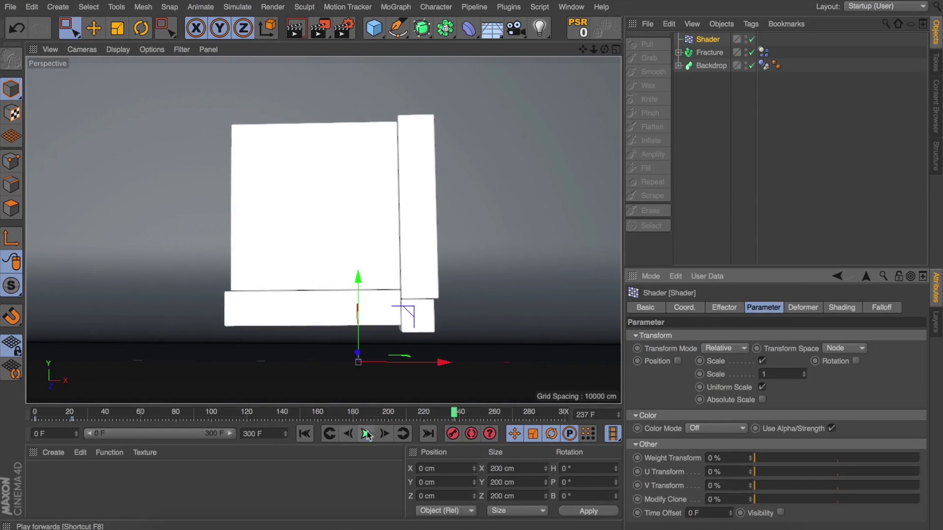
pyautogui.click(304, 435)
pyautogui.click(762, 388)
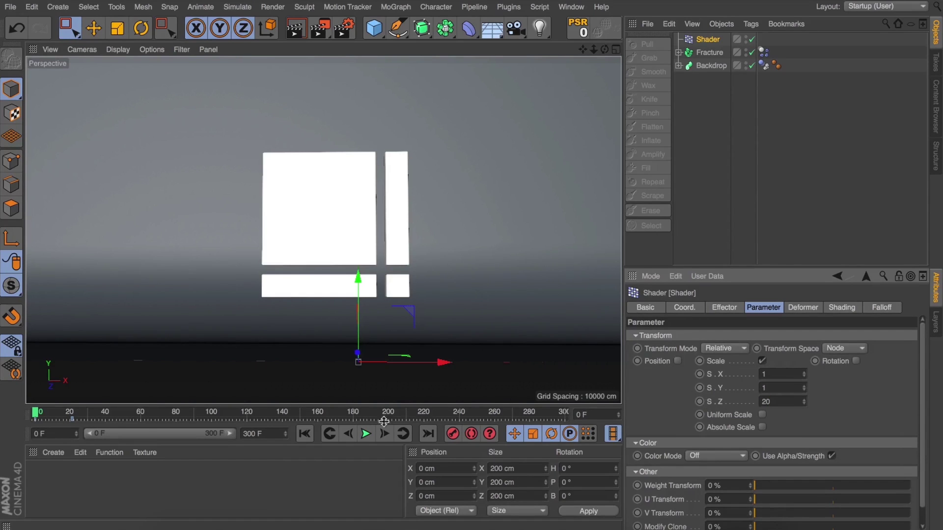
pyautogui.click(372, 434)
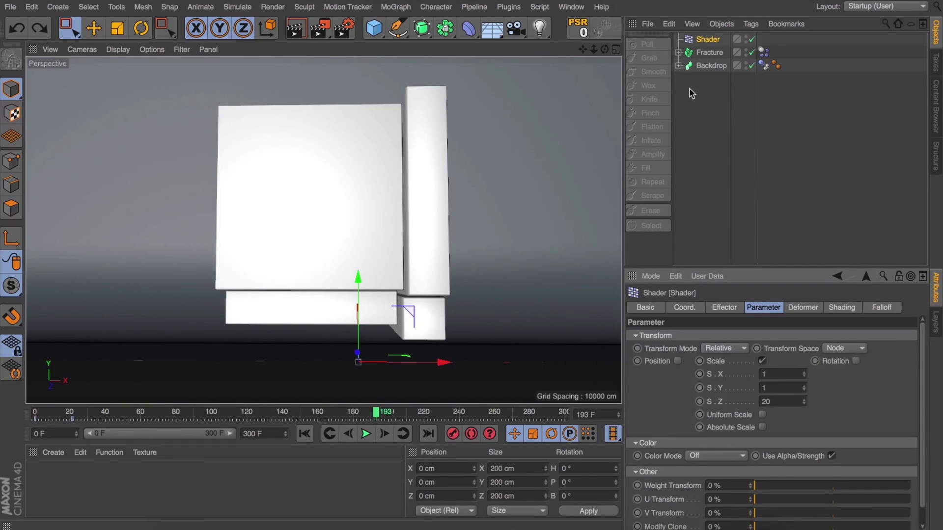
# Add a camera at the current front view and reduce the Shader effector's S.Z scale to 3
pyautogui.click(514, 29)
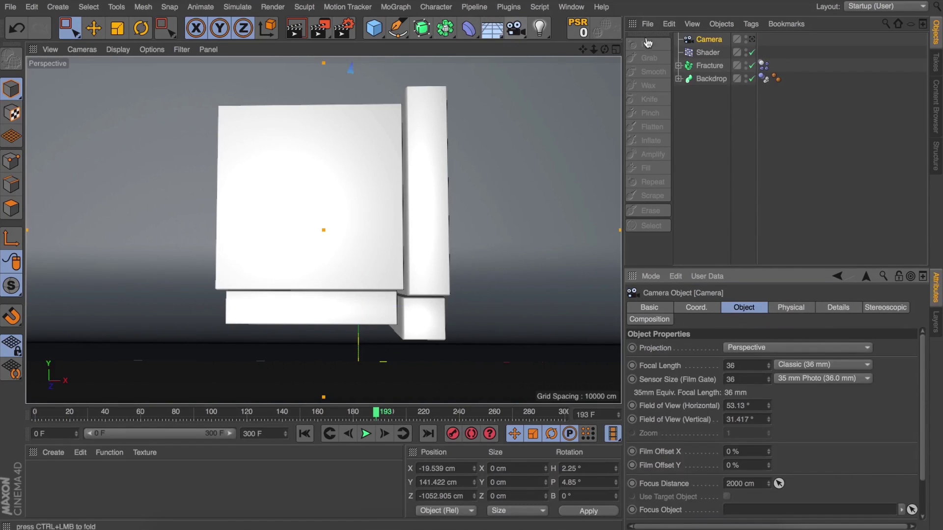
pyautogui.moveTo(605, 50); pyautogui.dragTo(550, 76)
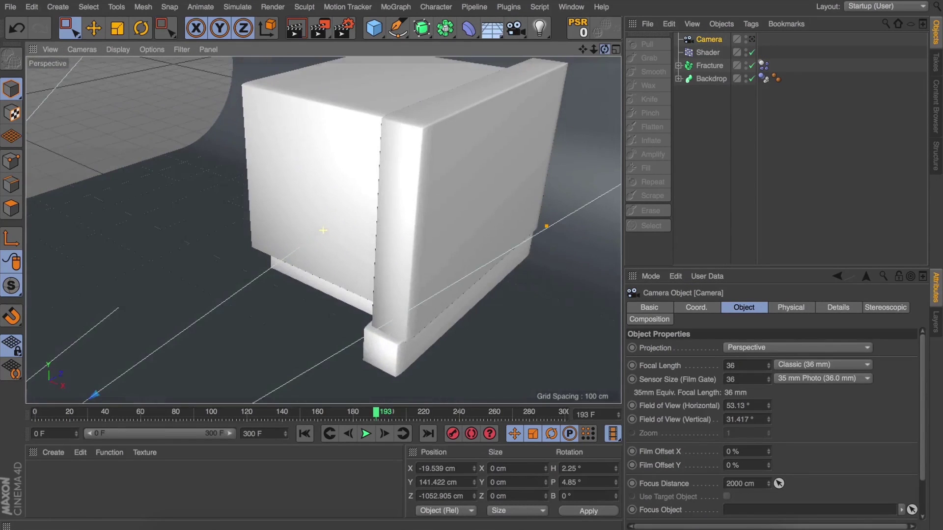
pyautogui.click(705, 53)
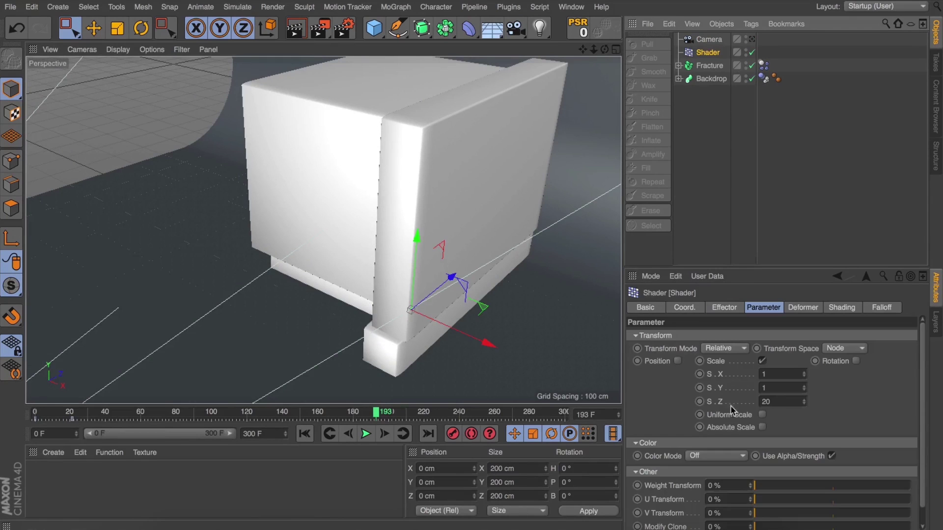
pyautogui.doubleClick(780, 401)
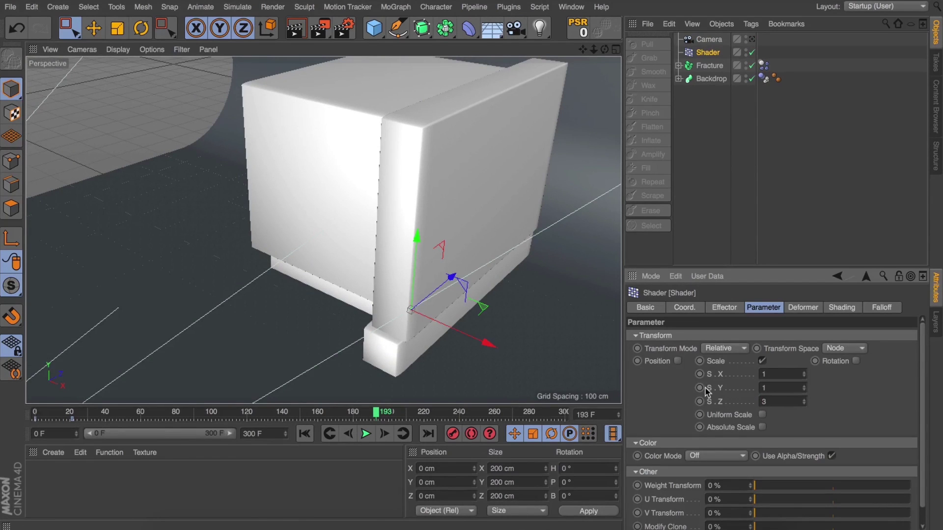
# Play the animation from the start, check the pieces' depth scaling from several angles and return to the first frame
pyautogui.click(304, 434)
pyautogui.click(366, 434)
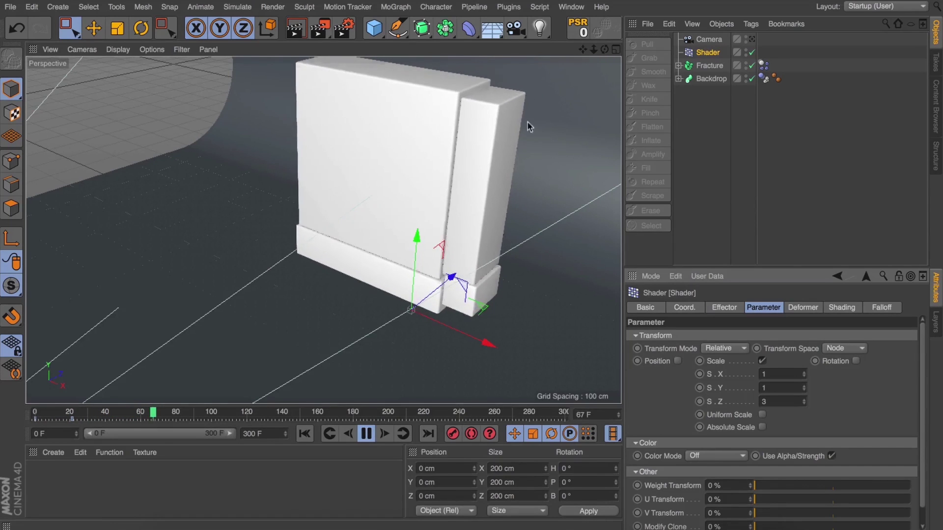
pyautogui.keyDown('alt'); pyautogui.moveTo(525, 122); pyautogui.dragTo(430, 362); pyautogui.keyUp('alt')
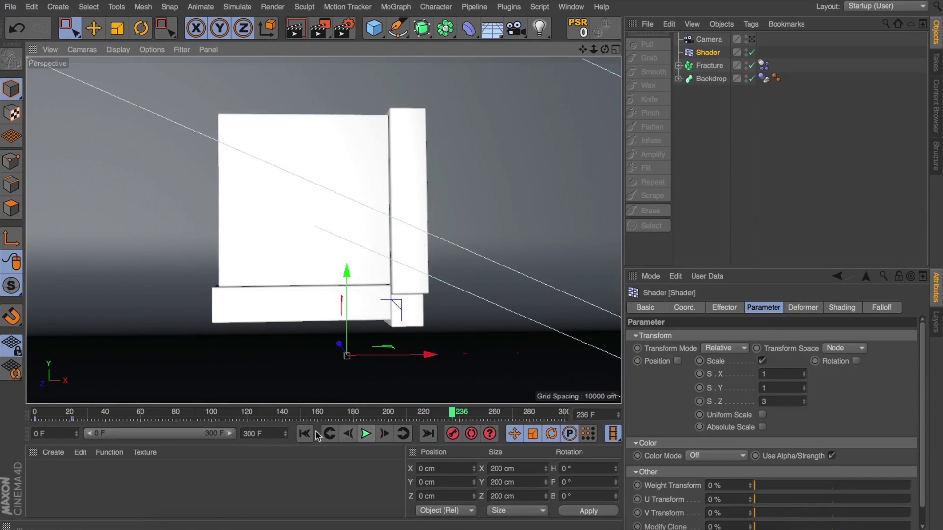
pyautogui.click(366, 434)
pyautogui.click(304, 434)
pyautogui.moveTo(605, 49)
pyautogui.mouseDown()
pyautogui.moveTo(540, 54)
pyautogui.moveTo(609, 49)
pyautogui.mouseUp()
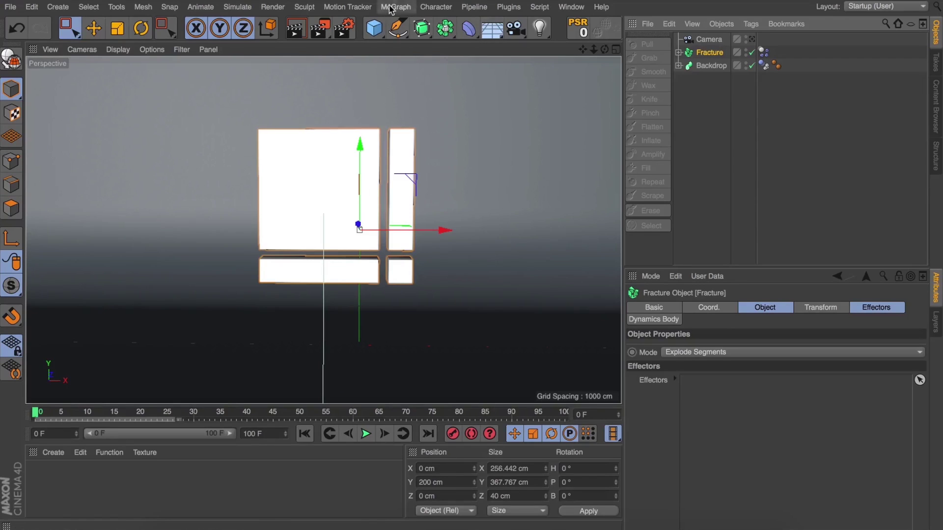
# Add a Push Apart effector to the selected Fracture object
pyautogui.click(391, 7)
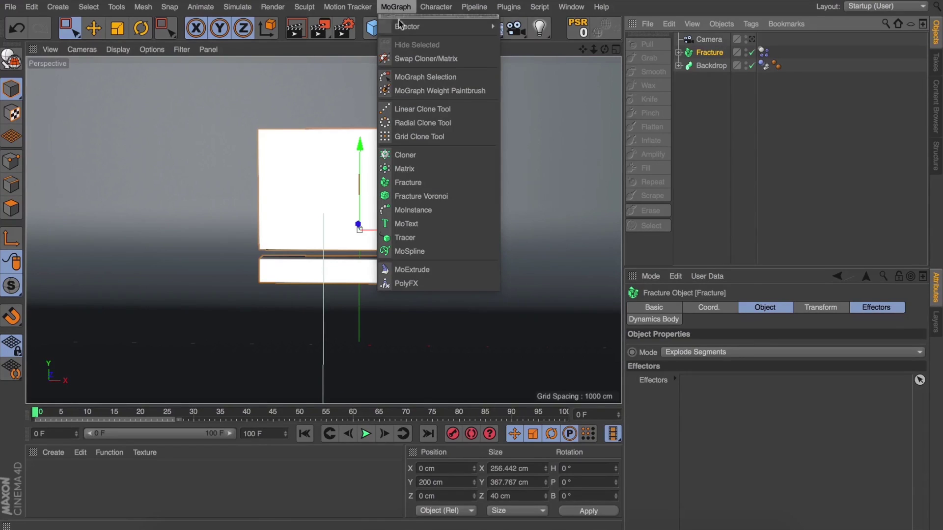
pyautogui.moveTo(405, 28)
pyautogui.click(529, 120)
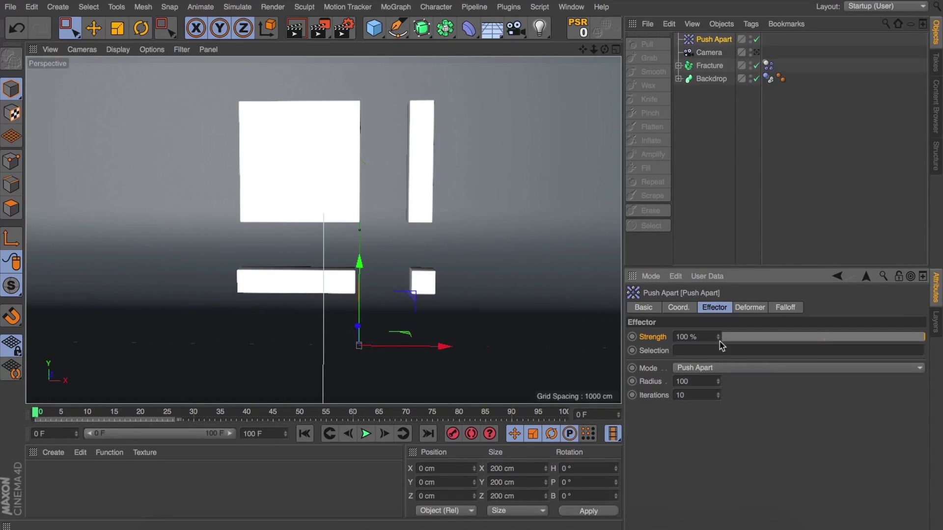
# Hide the Backdrop and set the Push Apart effector's Strength to 100 % and Radius to 600
pyautogui.moveTo(718, 338)
pyautogui.mouseDown()
pyautogui.moveTo(800, 305)
pyautogui.moveTo(719, 353)
pyautogui.moveTo(718, 403)
pyautogui.moveTo(718, 339)
pyautogui.mouseUp()
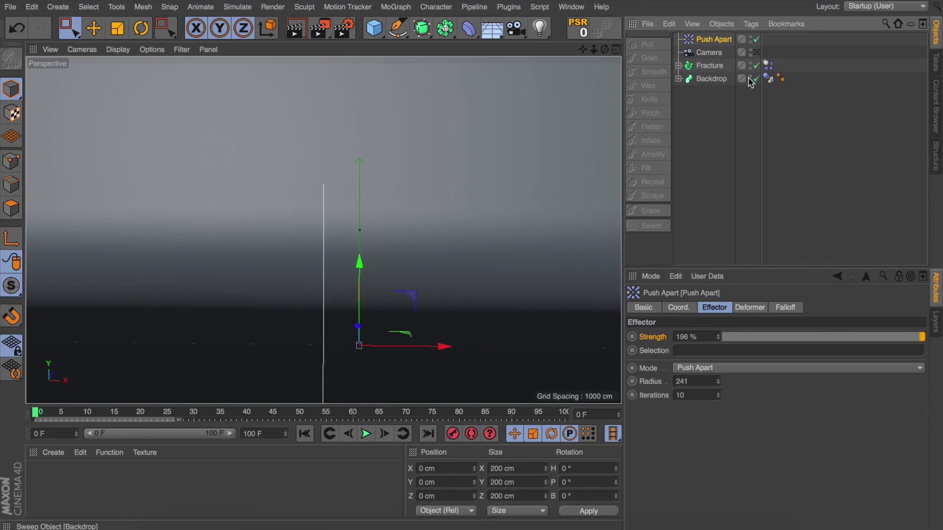
pyautogui.click(749, 77)
pyautogui.moveTo(717, 382); pyautogui.dragTo(717, 371)
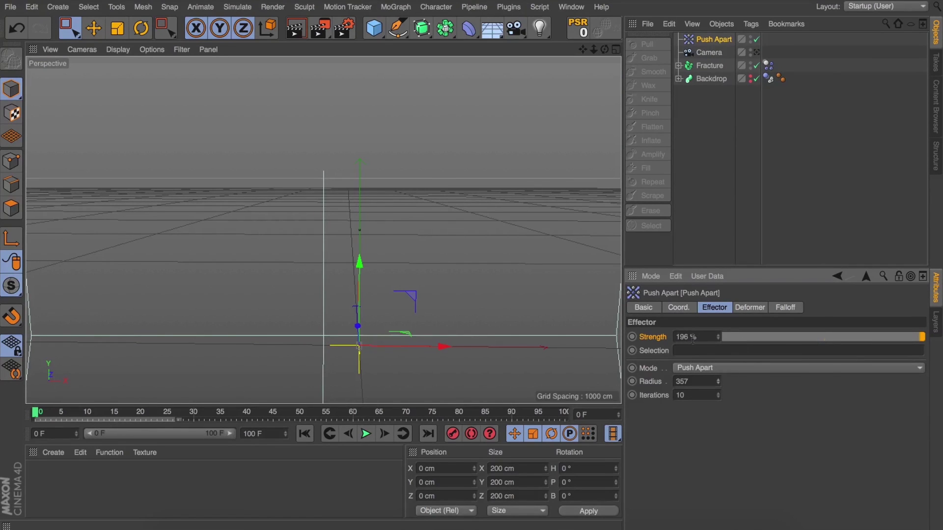
pyautogui.press('Return')
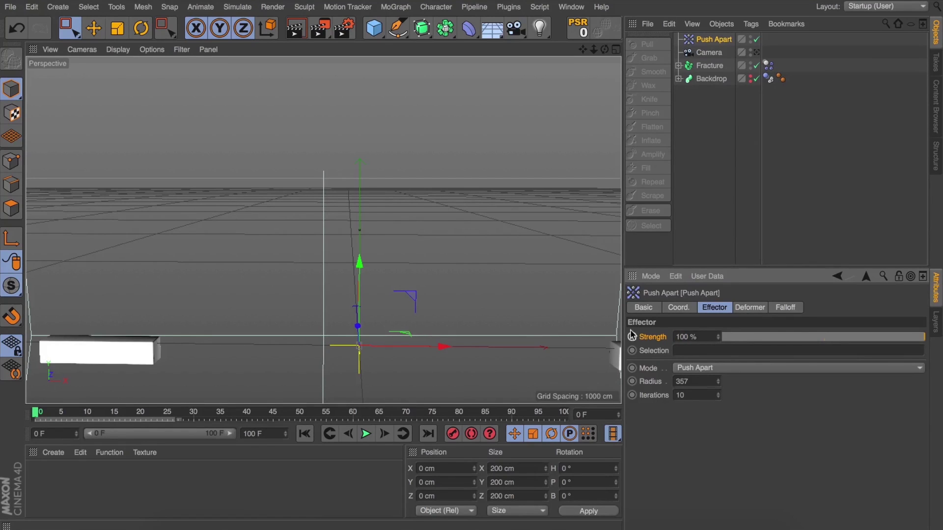
pyautogui.moveTo(717, 384); pyautogui.dragTo(717, 369)
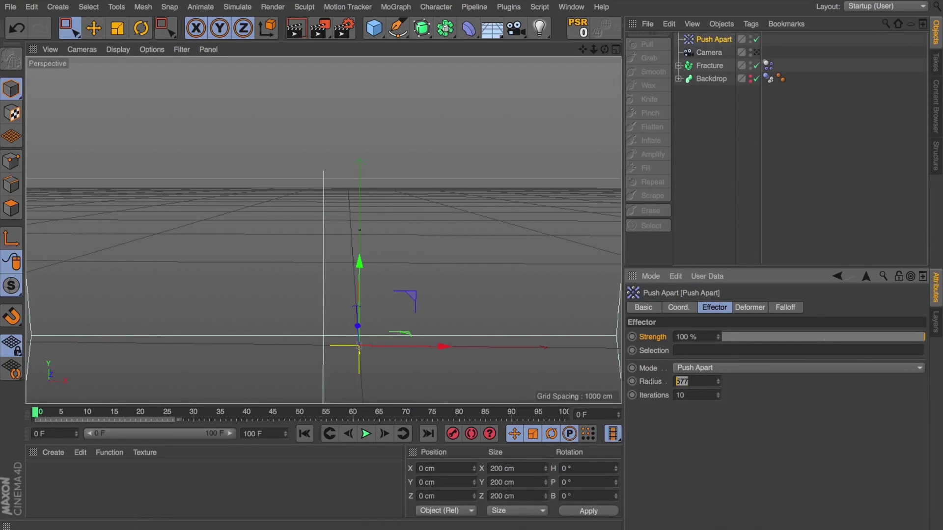
pyautogui.press('Return')
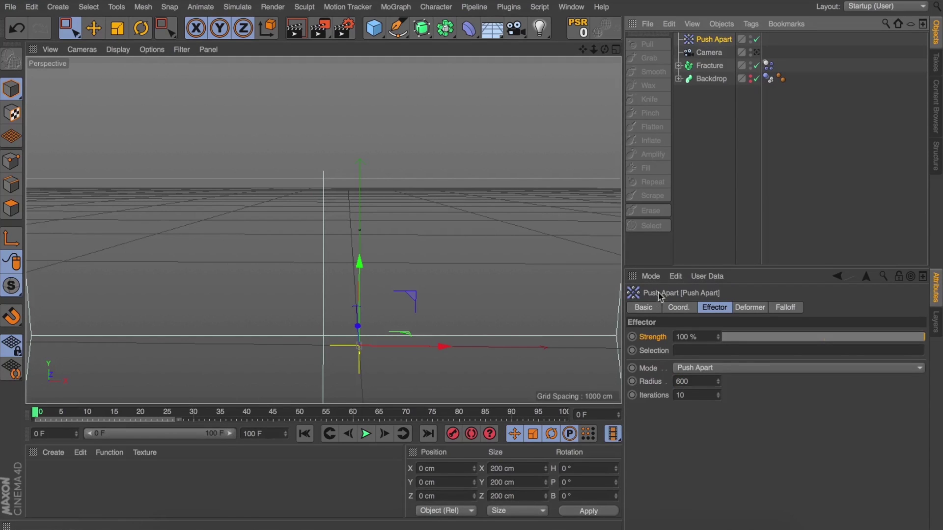
# Keyframe the Push Apart effector's Strength from 100 % at frame 0 to 0 % at frame 20
pyautogui.keyDown('ctrl'); pyautogui.click(632, 337); pyautogui.keyUp('ctrl')
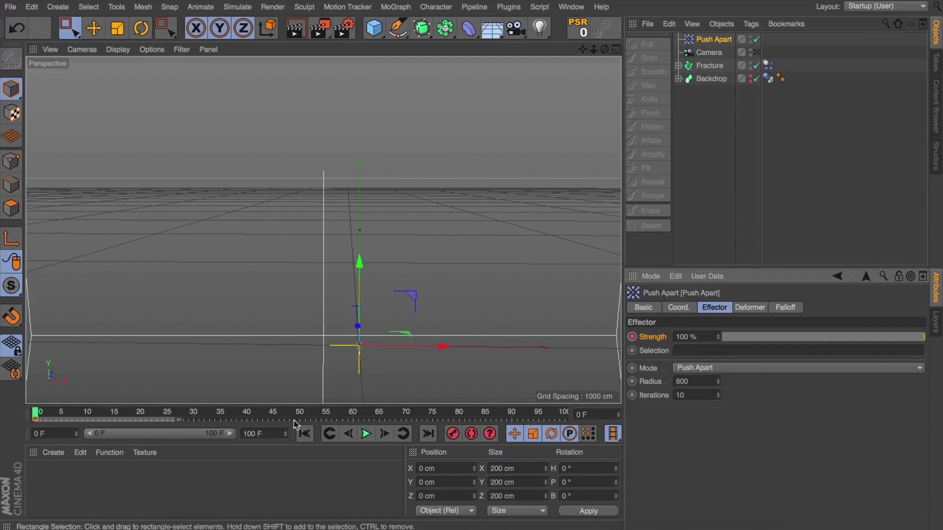
pyautogui.click(141, 415)
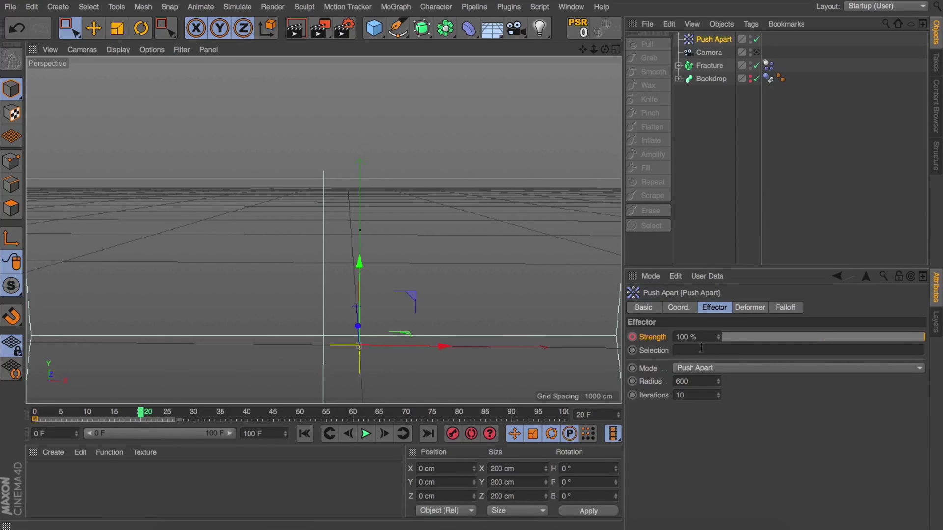
pyautogui.click(687, 337)
pyautogui.write('0')
pyautogui.press('Return')
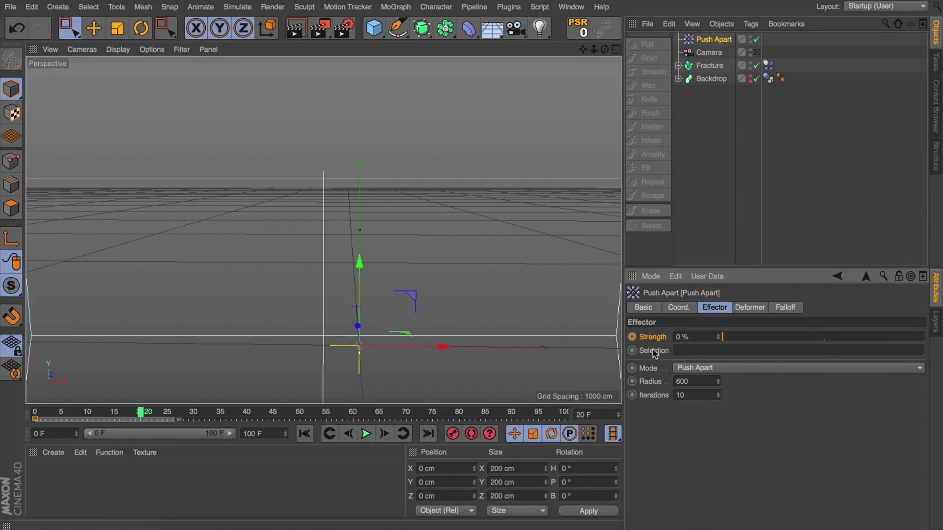
# Play the Push Apart animation from the start with nothing selected, and return to the first frame
pyautogui.click(305, 434)
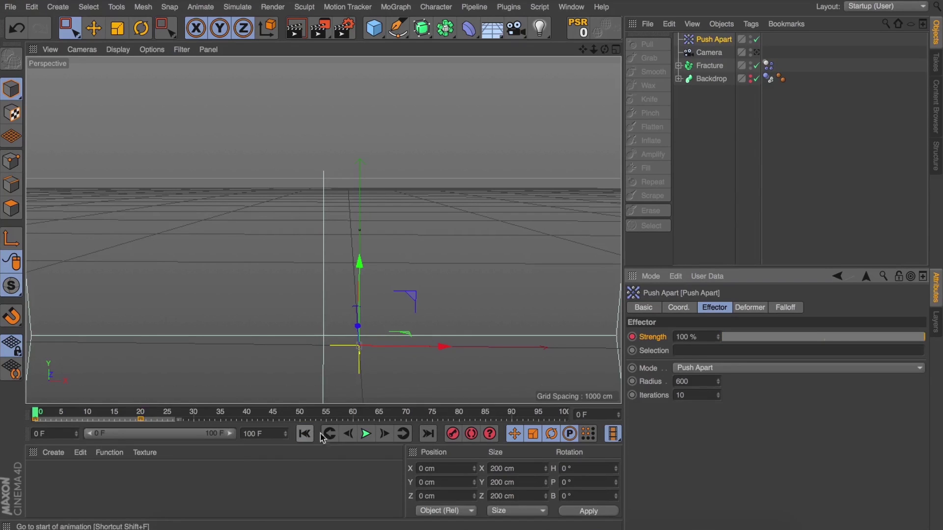
pyautogui.click(365, 435)
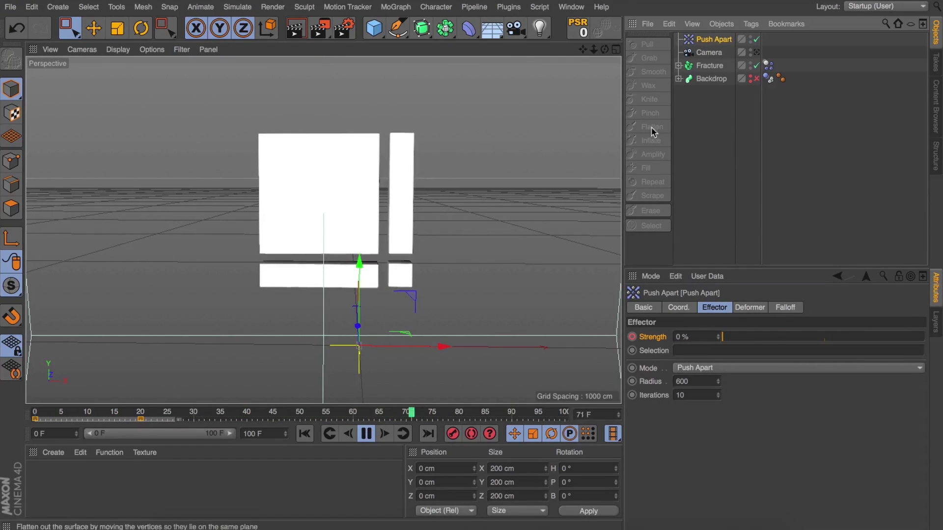
pyautogui.click(699, 116)
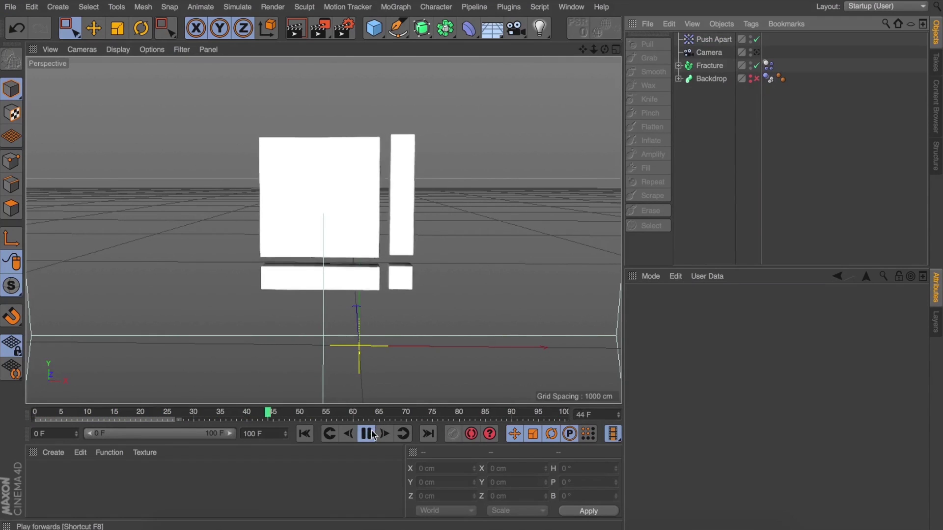
pyautogui.click(366, 434)
pyautogui.click(304, 433)
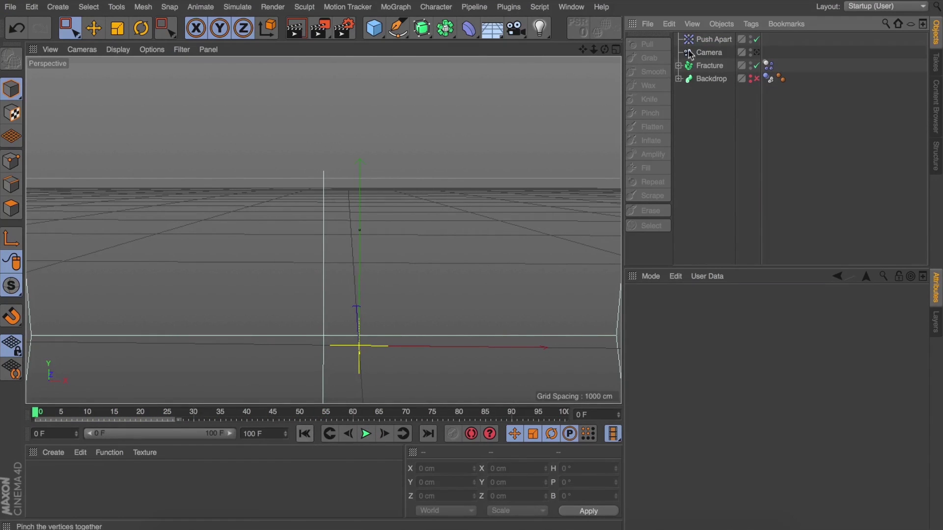
# Delete the Push Apart effector
pyautogui.click(711, 65)
pyautogui.click(712, 41)
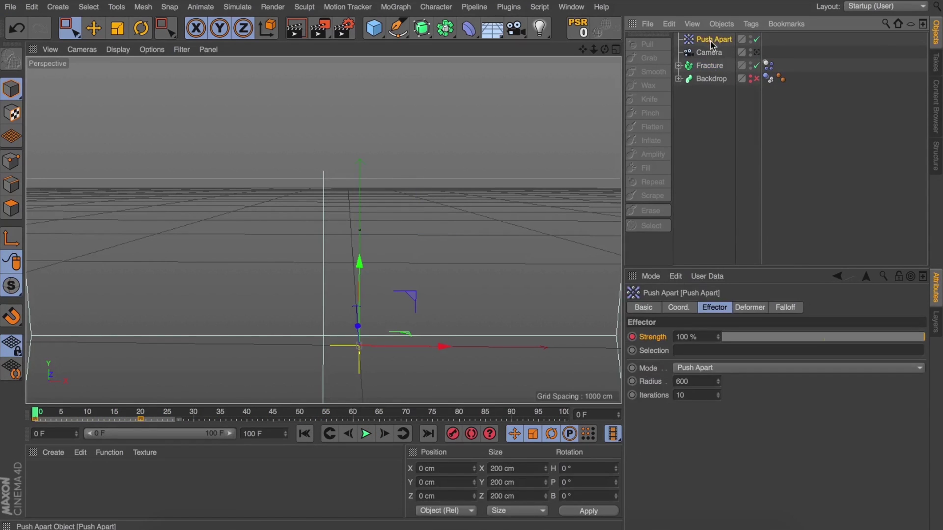
pyautogui.press('Delete')
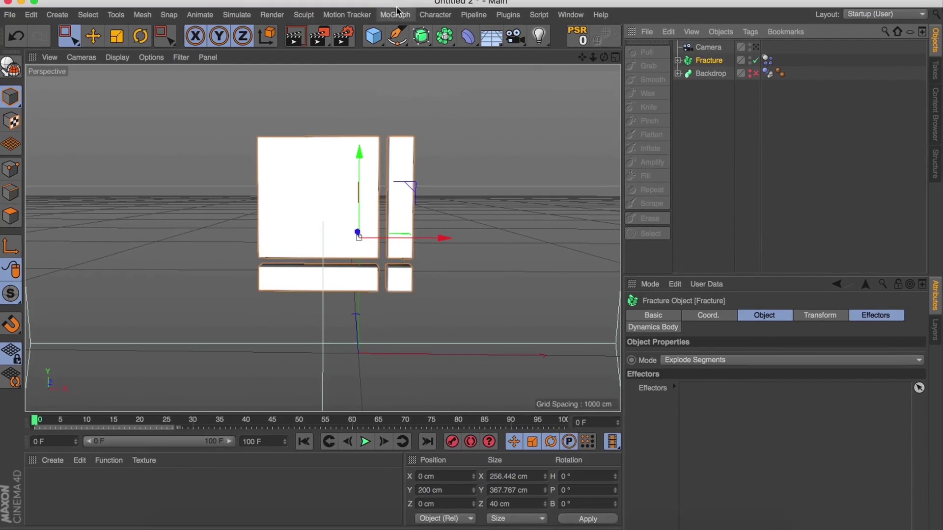
# Add a Random effector to the Fracture and set its position offsets to 2770 cm in X, -4822 cm in Y and -1039 cm in Z
pyautogui.click(398, 6)
pyautogui.moveTo(432, 26)
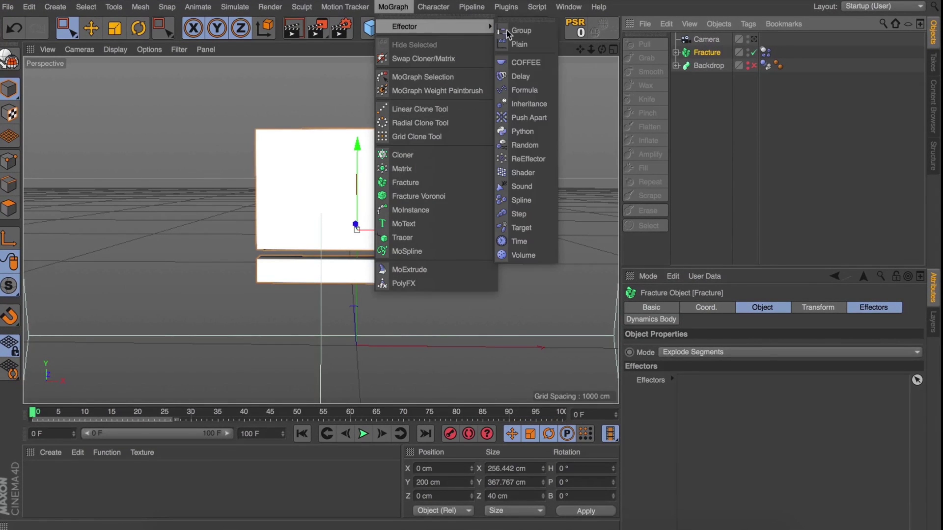
pyautogui.click(528, 144)
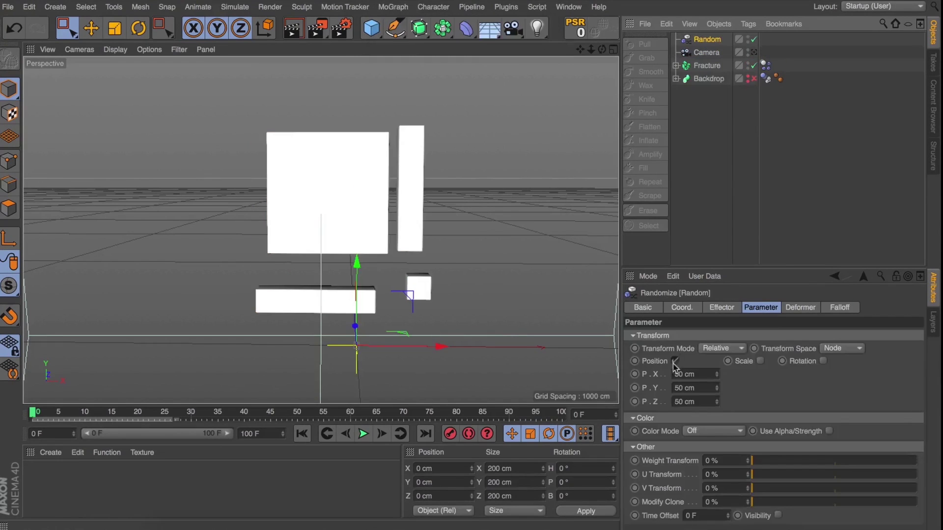
pyautogui.moveTo(716, 378)
pyautogui.mouseDown()
pyautogui.moveTo(732, 390)
pyautogui.moveTo(718, 394)
pyautogui.moveTo(717, 414)
pyautogui.moveTo(717, 372)
pyautogui.mouseUp()
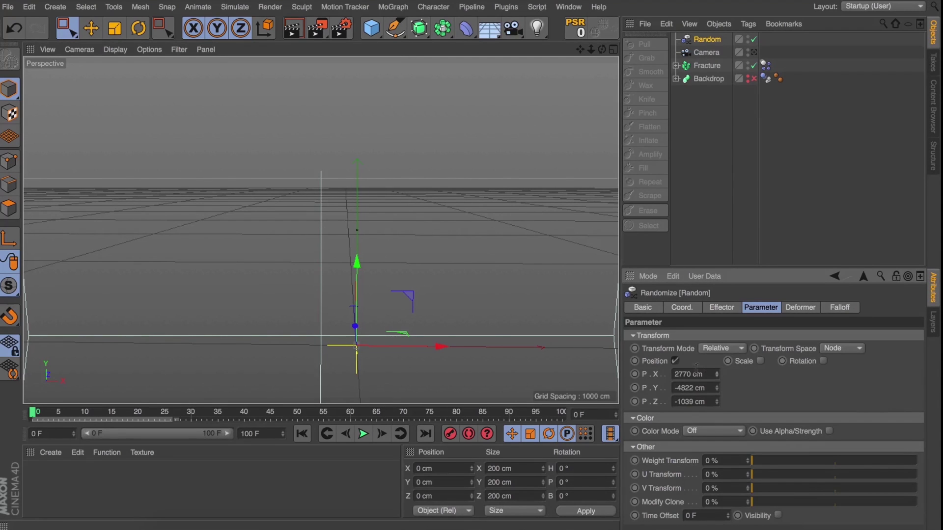
# Keyframe the Random effector's Strength from 100 % at frame 0 to 0 % at frame 20
pyautogui.click(723, 308)
pyautogui.keyDown('ctrl'); pyautogui.click(629, 337); pyautogui.keyUp('ctrl')
pyautogui.click(138, 416)
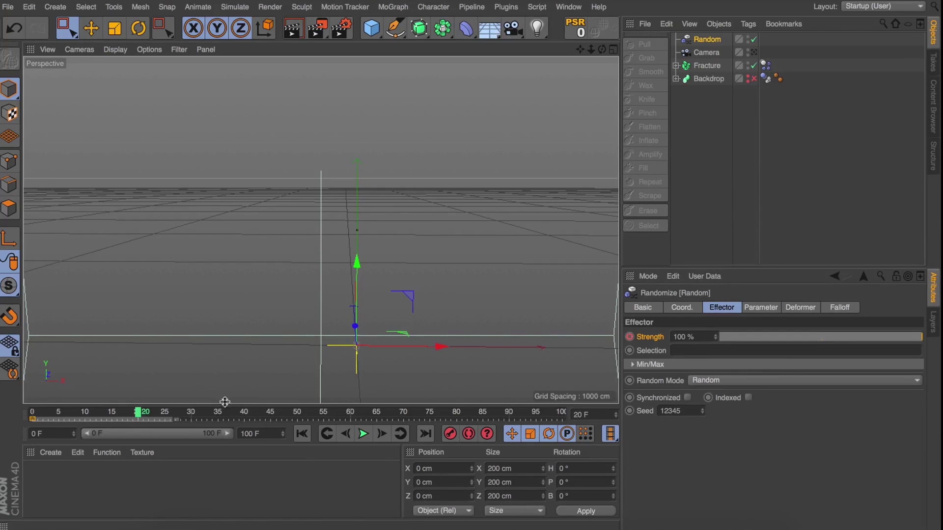
pyautogui.moveTo(729, 338); pyautogui.dragTo(691, 342)
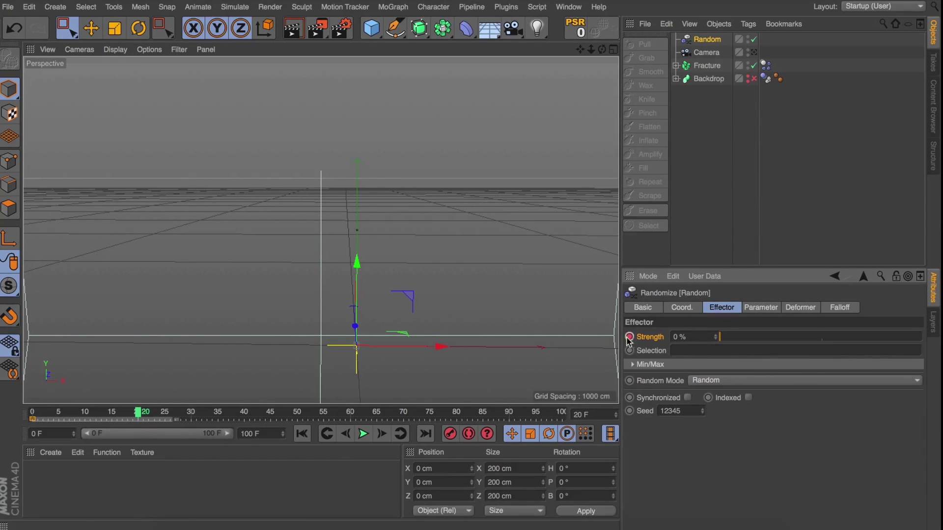
# Scrub the timeline to about frame 53, then review the Random animation from the start with nothing selected
pyautogui.click(312, 417)
pyautogui.click(308, 420)
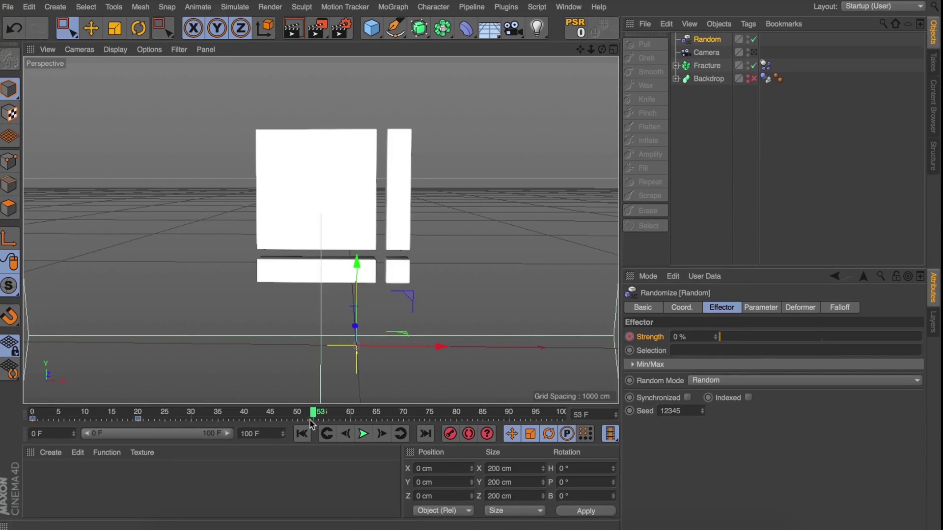
pyautogui.click(302, 434)
pyautogui.click(745, 206)
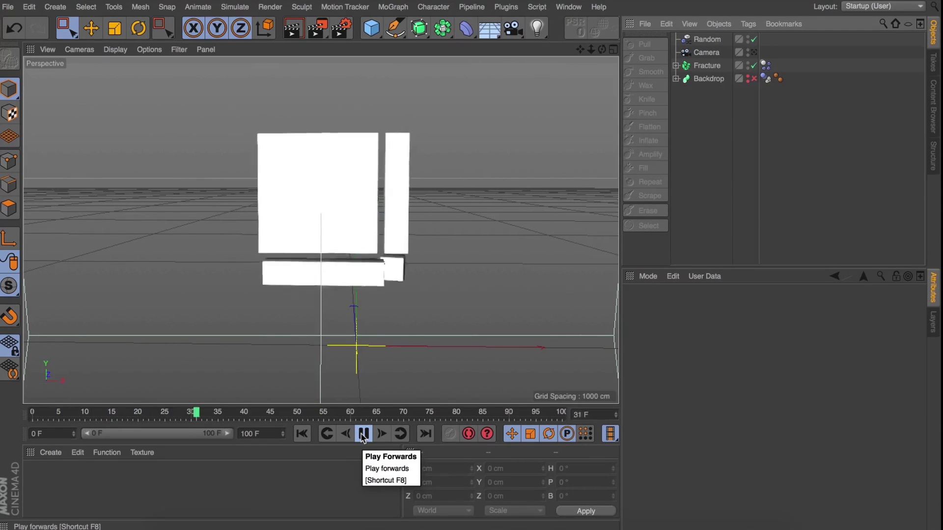
# Set the Random effector's position offsets to P.X -3000 cm, P.Y -5000 cm and P.Z -2000 cm
pyautogui.click(707, 39)
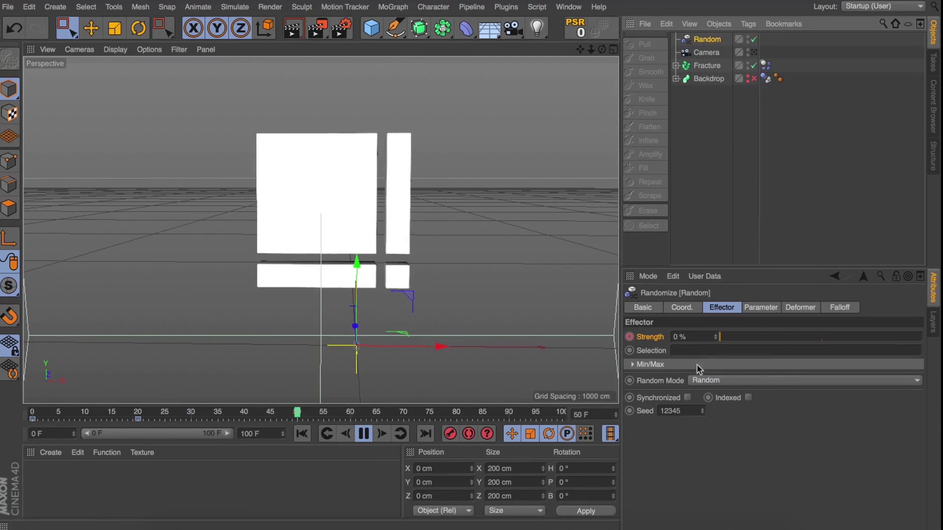
pyautogui.click(756, 307)
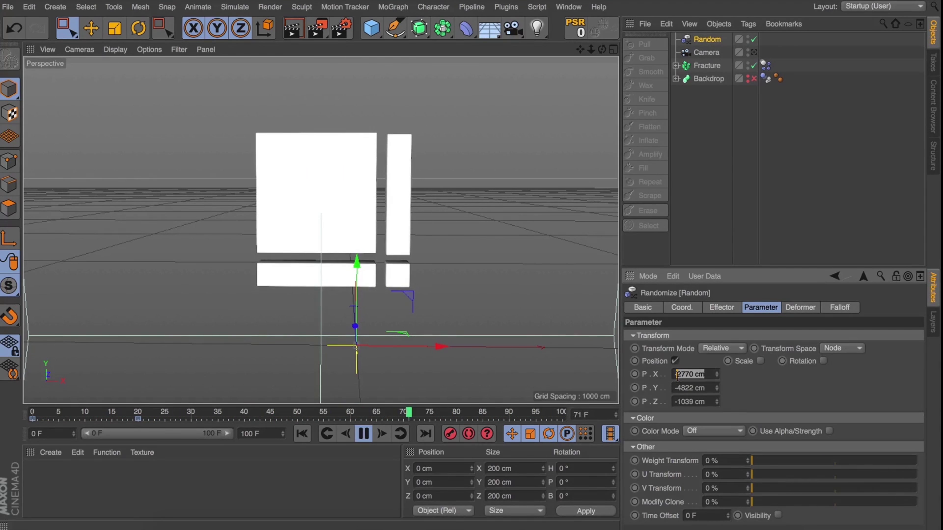
pyautogui.write('-3000')
pyautogui.press('Return')
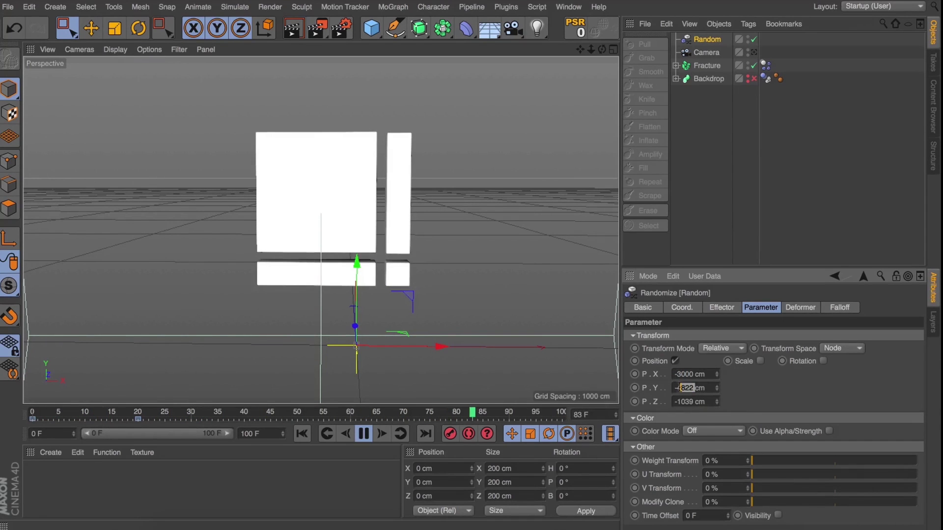
pyautogui.write('1000')
pyautogui.press('Return')
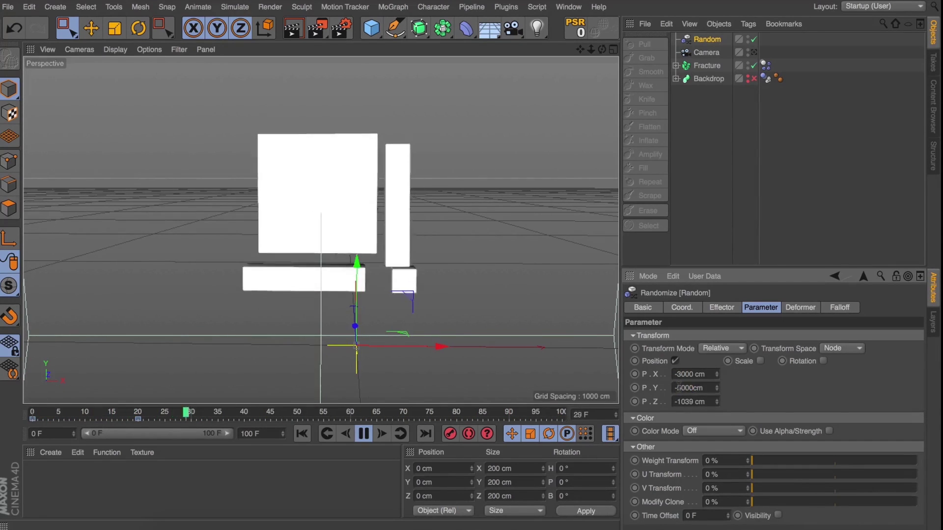
pyautogui.doubleClick(682, 388)
pyautogui.write('5000')
pyautogui.press('Return')
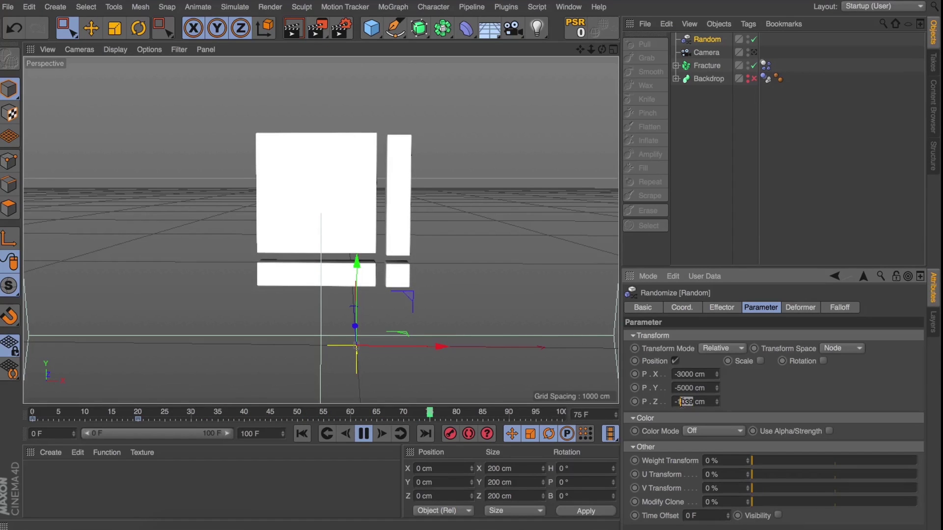
pyautogui.write('2000')
pyautogui.press('Return')
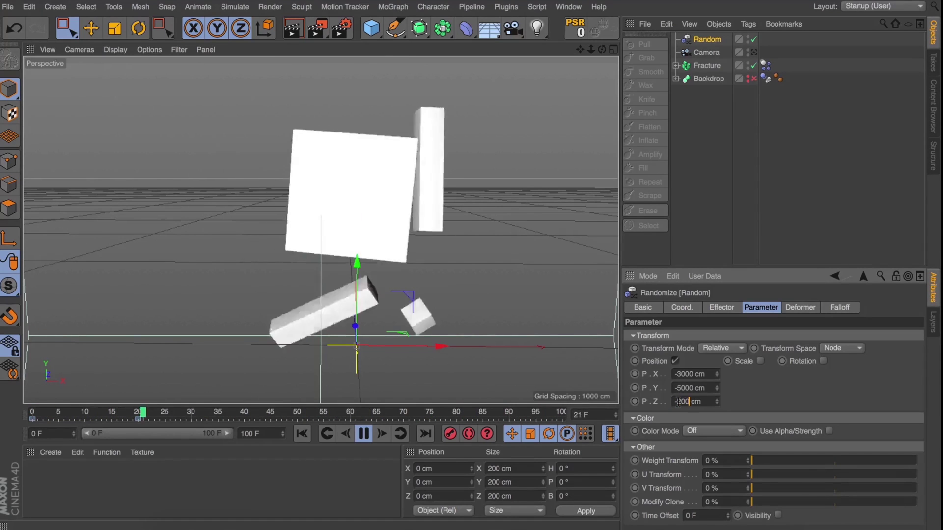
# Return to the first frame, set the Random effector's P.X to -5000 cm and replay the animation
pyautogui.click(363, 434)
pyautogui.click(302, 433)
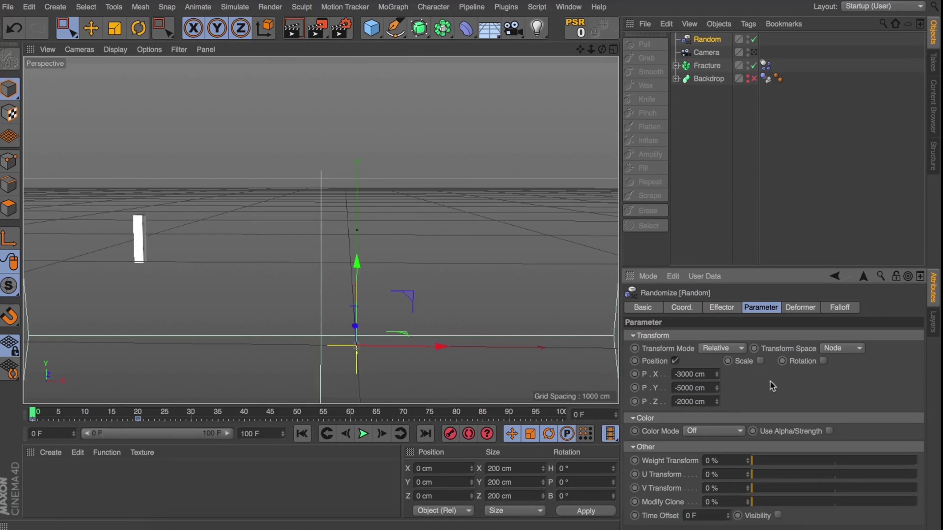
pyautogui.moveTo(717, 376); pyautogui.dragTo(693, 379)
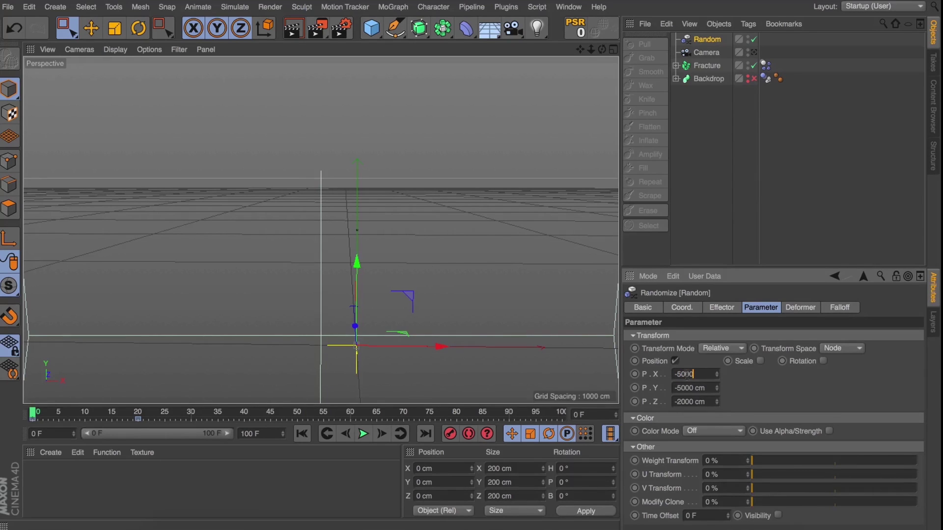
pyautogui.click(573, 261)
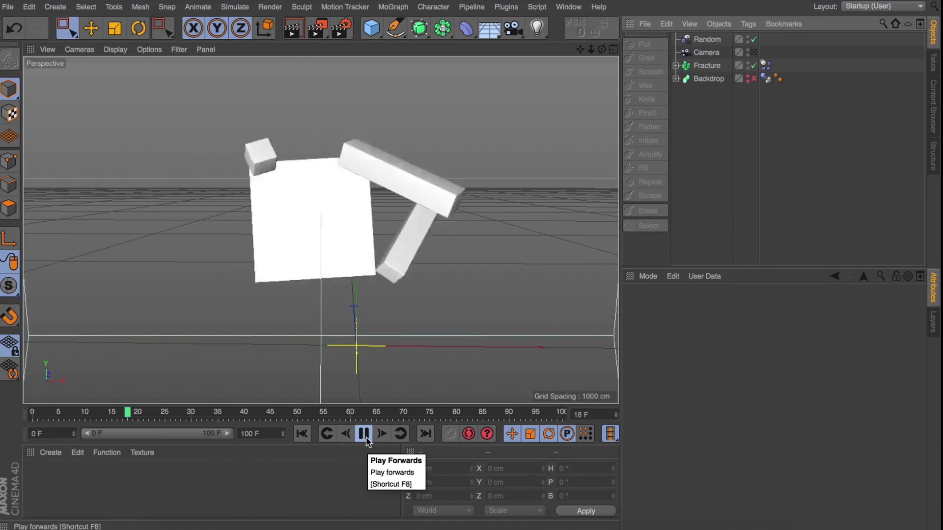
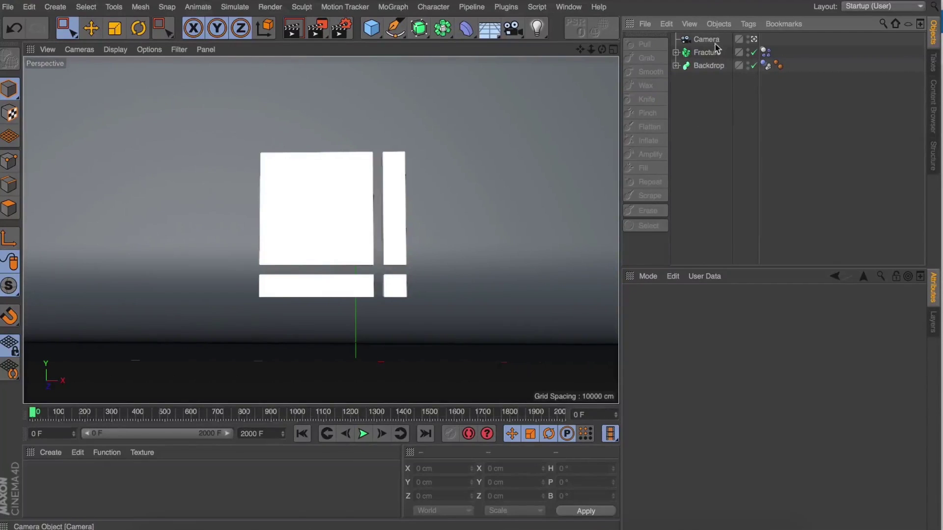
# Show the Fracture object's Transform settings and set the timeline's end to frame 100
pyautogui.click(707, 52)
pyautogui.click(771, 311)
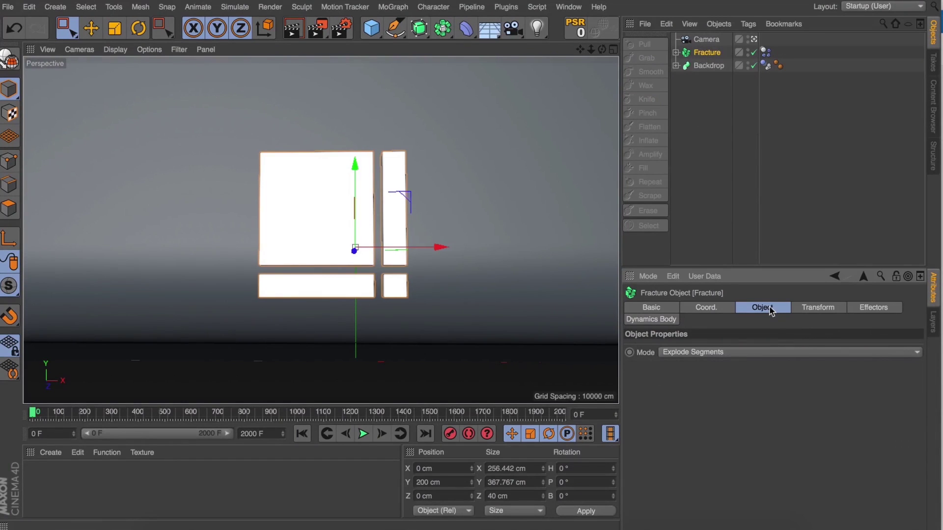
pyautogui.click(808, 310)
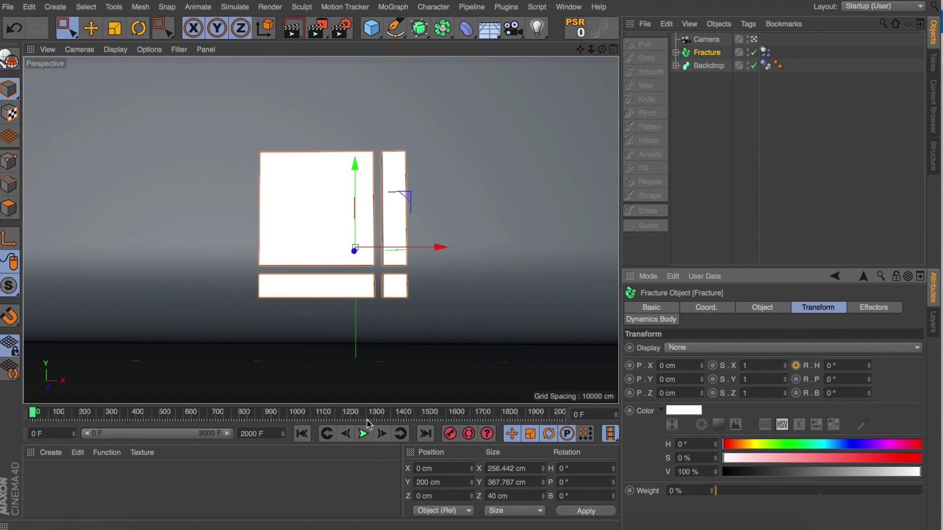
pyautogui.click(276, 434)
pyautogui.write('1')
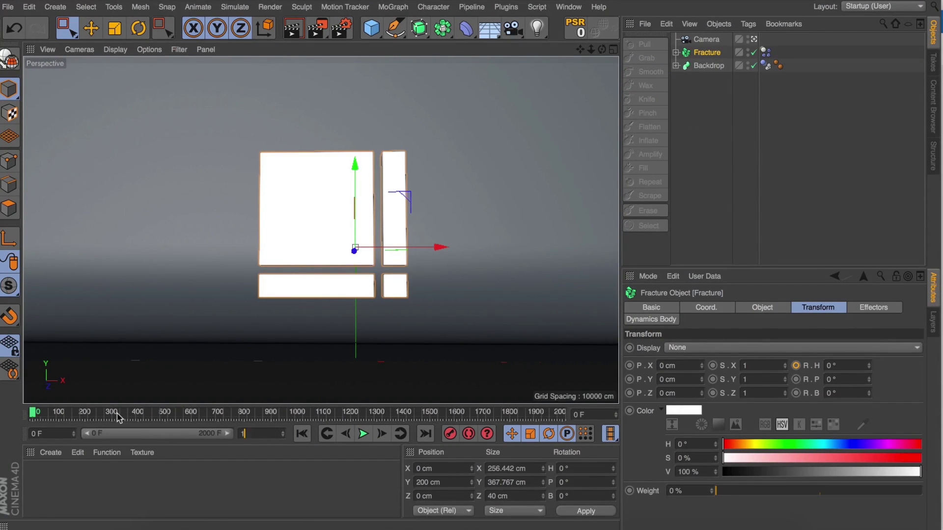
pyautogui.write('00')
pyautogui.press('Return')
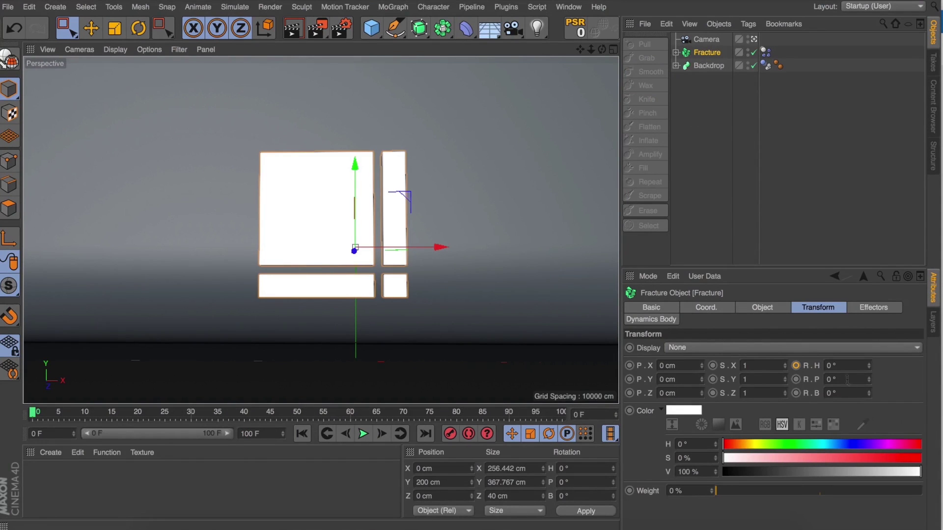
# Keyframe the Fracture's R.H rotation in its Transform settings from 0° at frame 0 to 360° at frame 15
pyautogui.keyDown('ctrl'); pyautogui.click(796, 365); pyautogui.keyUp('ctrl')
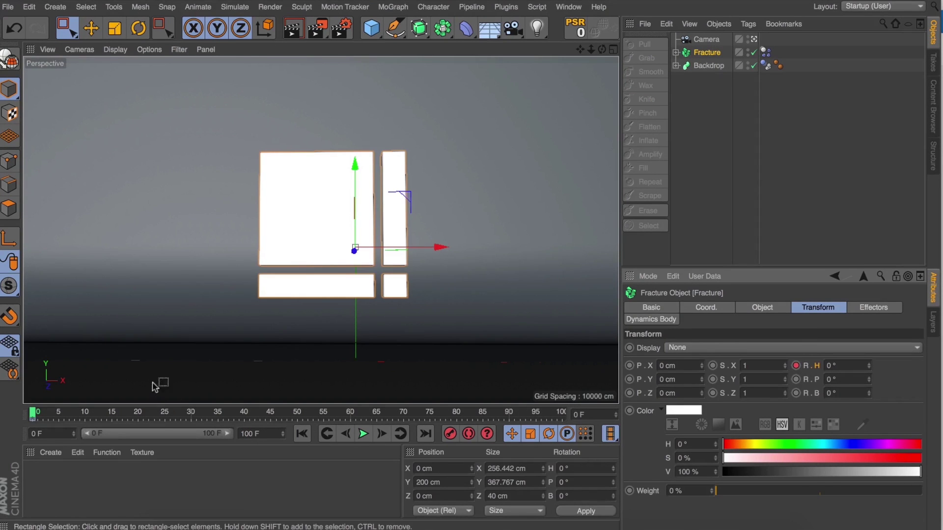
pyautogui.click(113, 414)
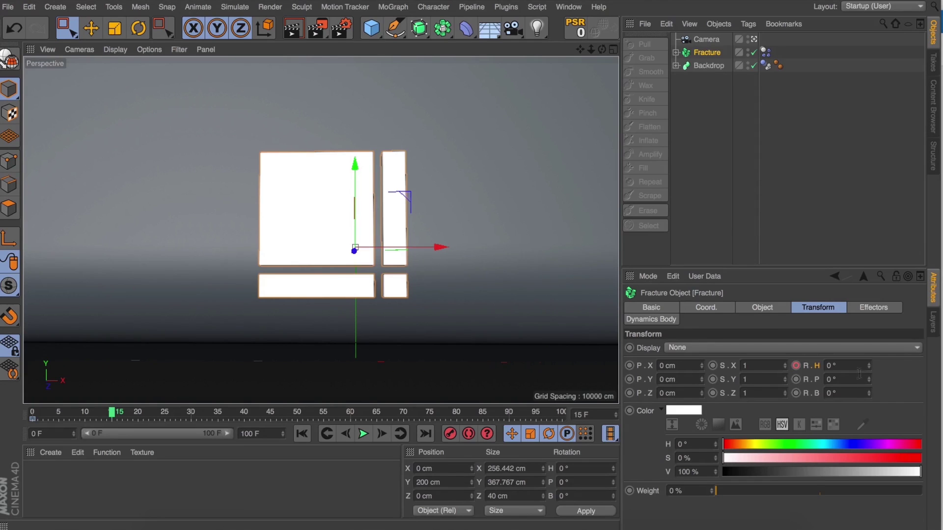
pyautogui.click(845, 366)
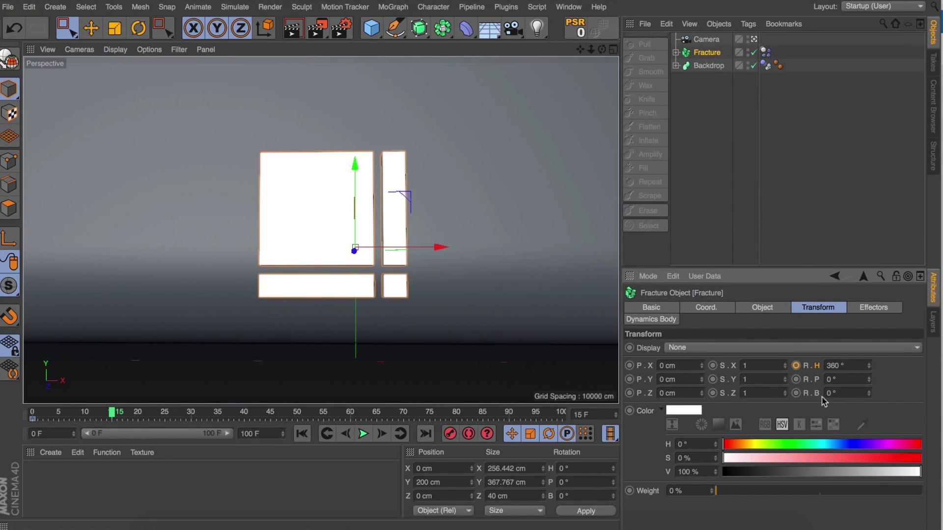
# Play back the Fracture's rotation and expand its hierarchy while checking its object properties
pyautogui.click(363, 434)
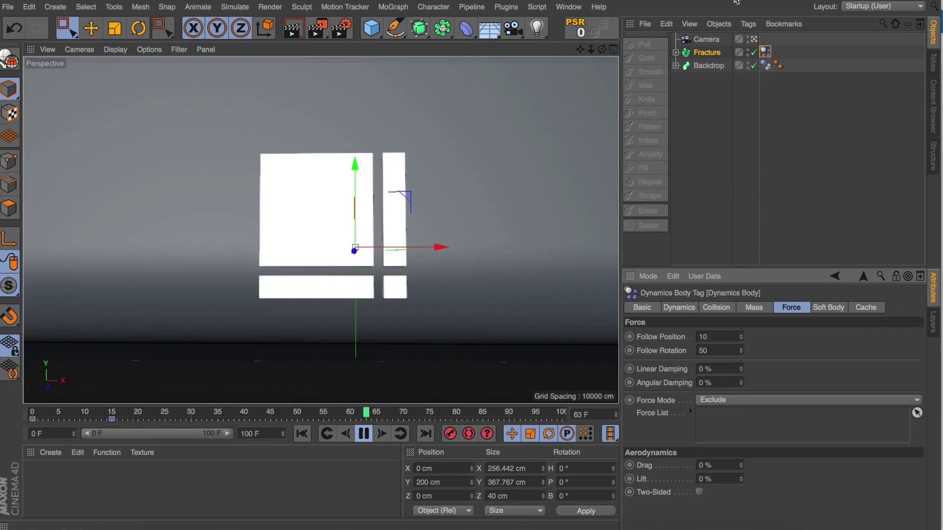
pyautogui.click(707, 52)
pyautogui.click(755, 309)
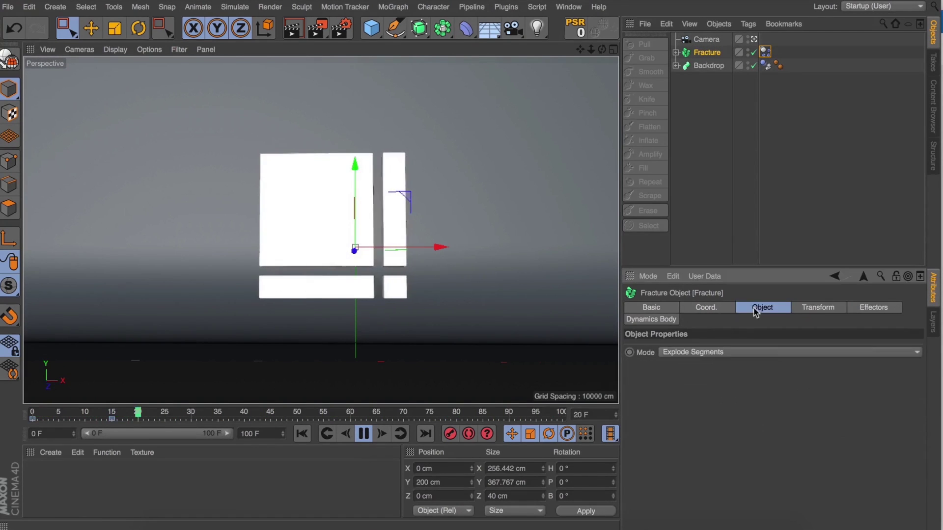
pyautogui.click(693, 85)
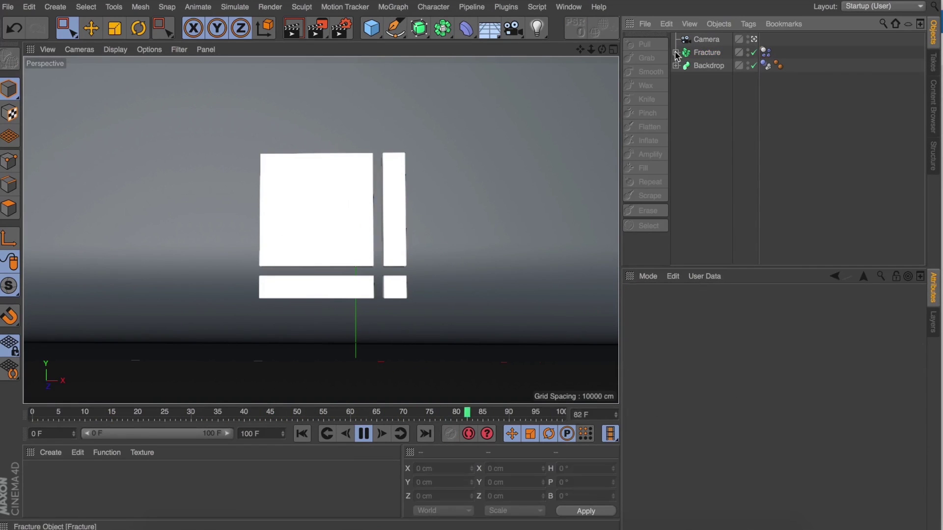
pyautogui.click(676, 52)
pyautogui.click(754, 65)
pyautogui.click(707, 52)
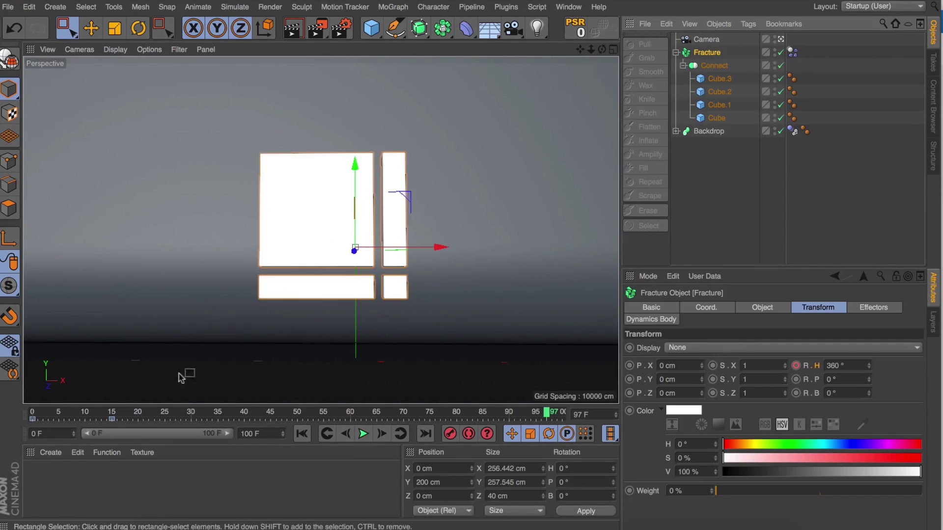
# Stop playback, delete the Fracture's R.H rotation keyframes at frames 0 and 15, and return to frame 0
pyautogui.press('F8')
pyautogui.click(49, 413)
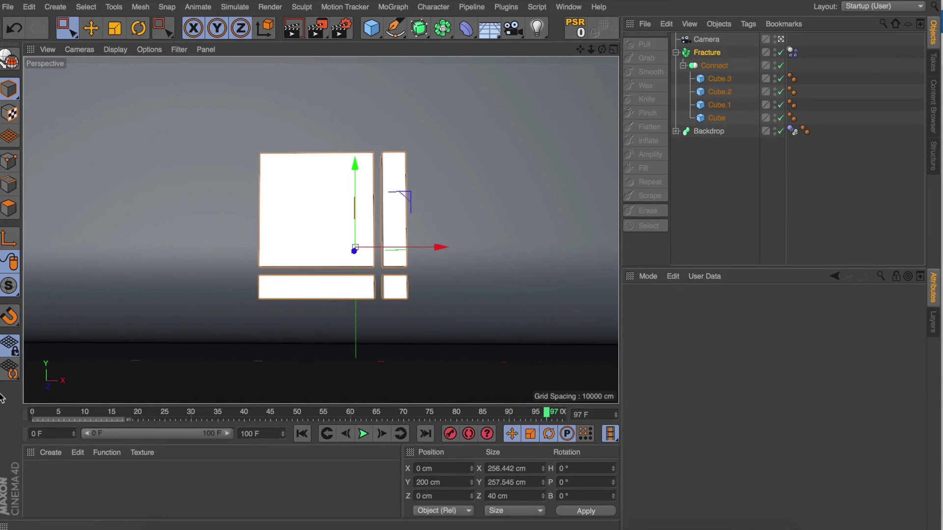
pyautogui.click(33, 414)
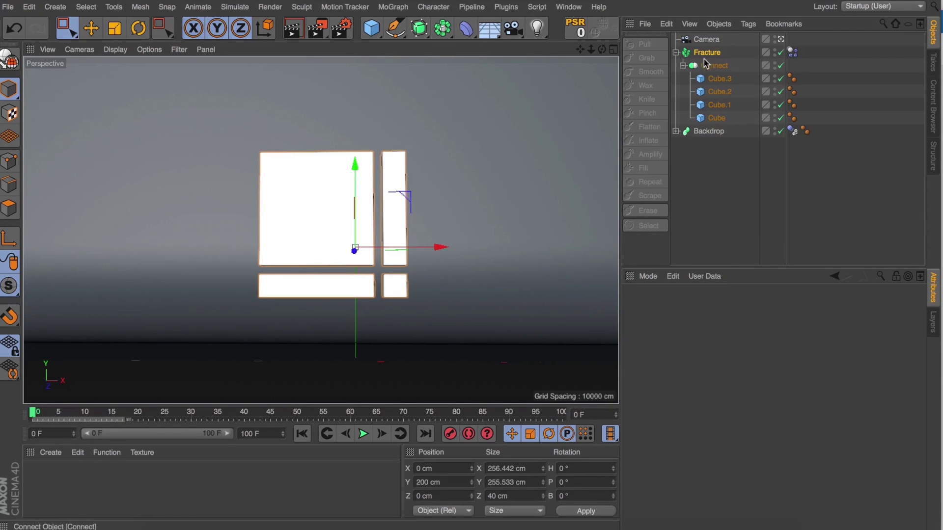
# Keyframe the Fracture object's own heading rotation from 0° at frame 0 to -360° at frame 15 and play it back
pyautogui.click(707, 52)
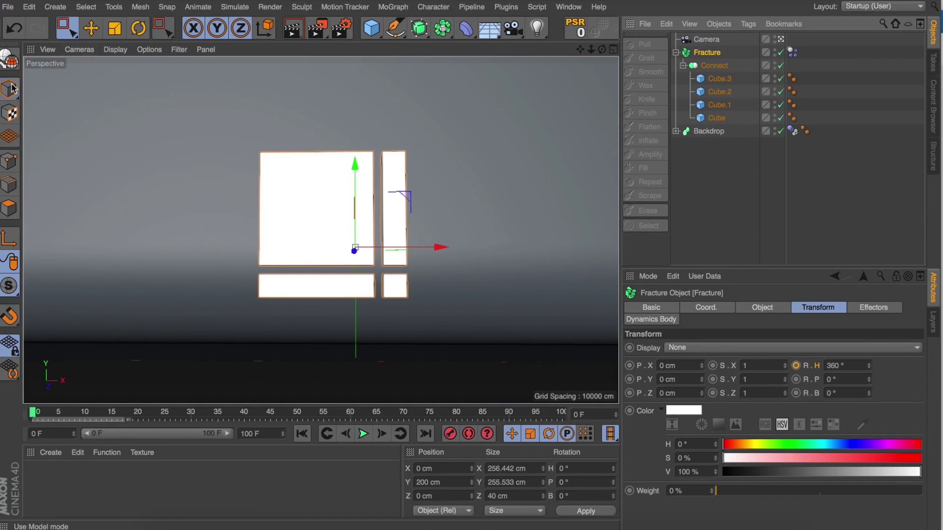
pyautogui.click(113, 415)
pyautogui.press('r')
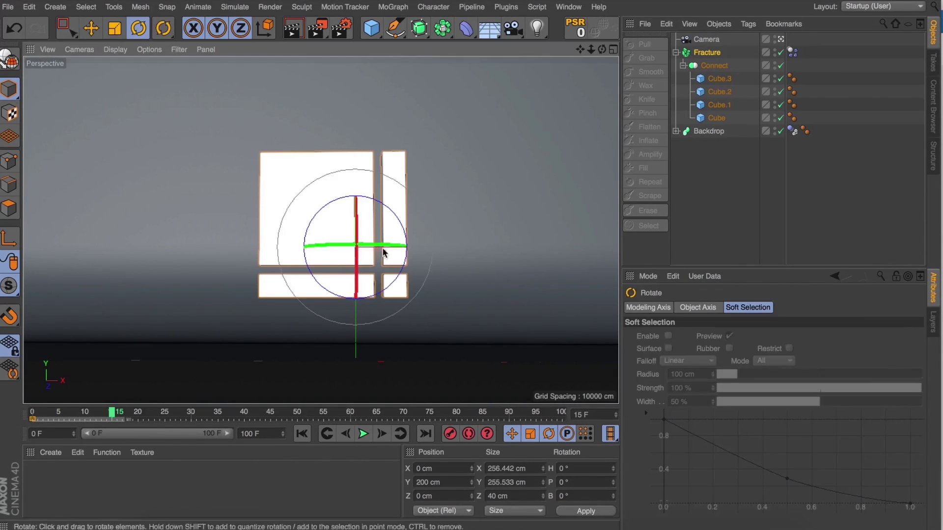
pyautogui.moveTo(388, 247)
pyautogui.mouseDown()
pyautogui.moveTo(194, 241)
pyautogui.moveTo(1, 252)
pyautogui.moveTo(385, 249)
pyautogui.mouseUp()
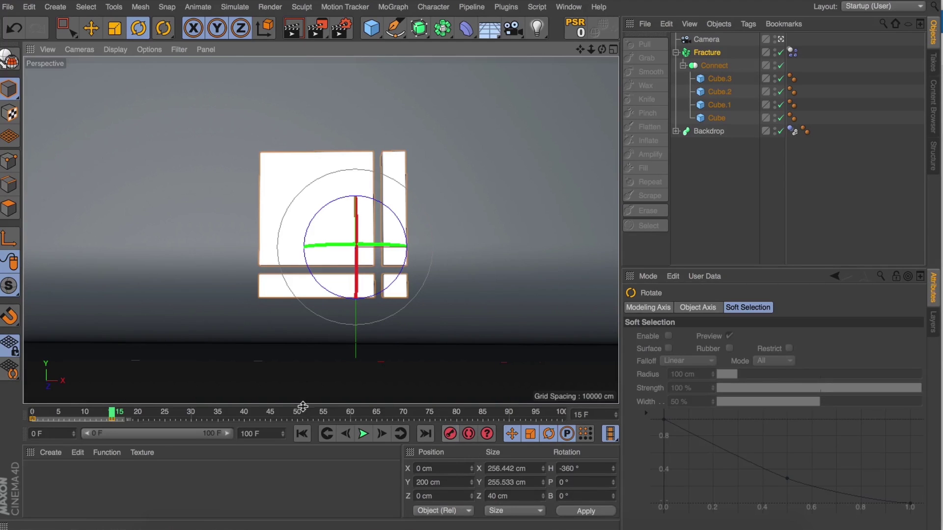
pyautogui.click(325, 434)
pyautogui.click(363, 434)
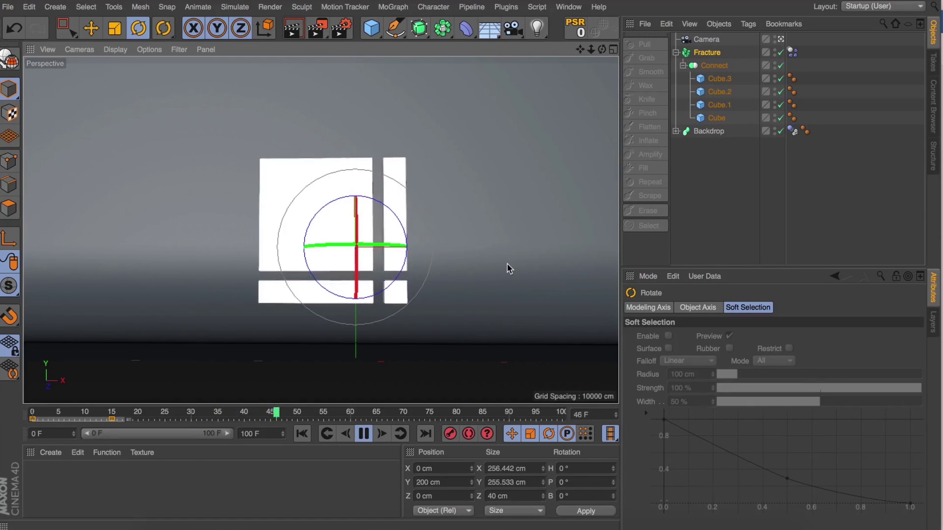
# Move the Fracture's end rotation keyframe from frame 15 to frame 30 during playback
pyautogui.click(732, 163)
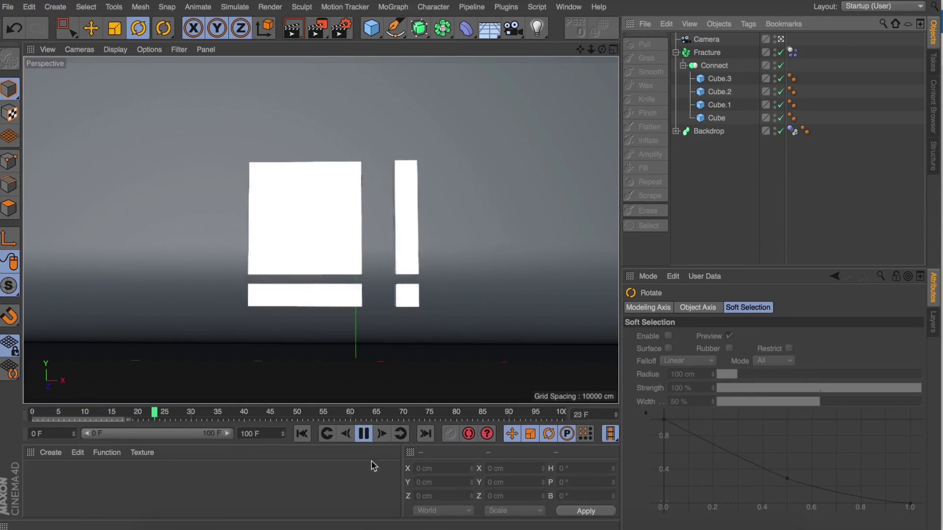
pyautogui.click(275, 294)
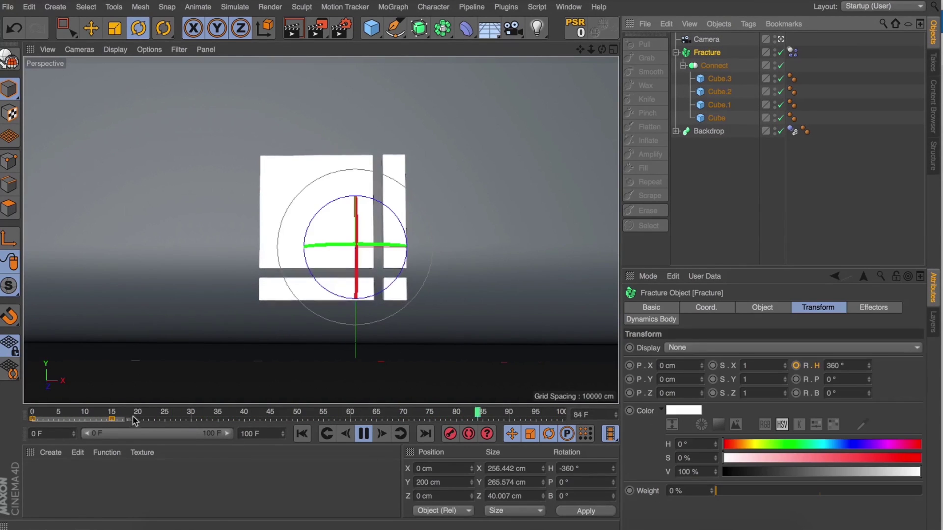
pyautogui.click(113, 419)
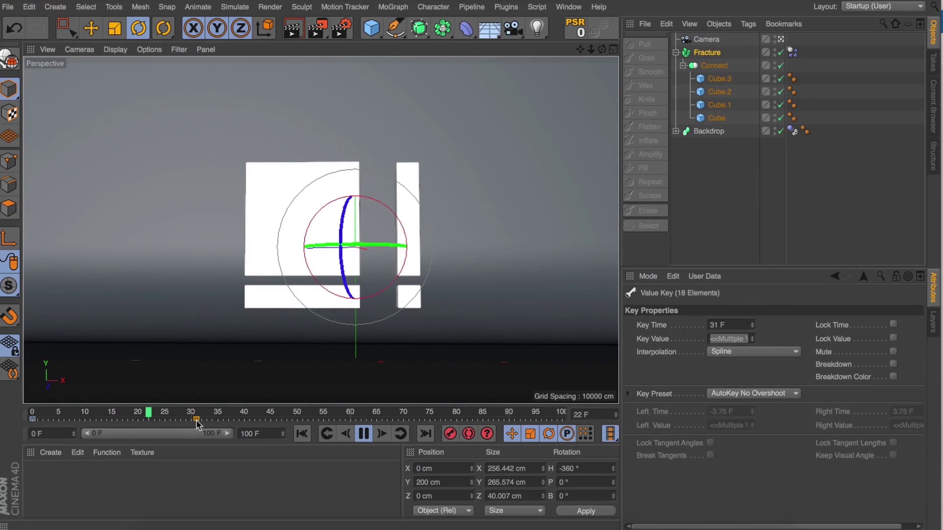
pyautogui.moveTo(196, 421); pyautogui.dragTo(192, 420)
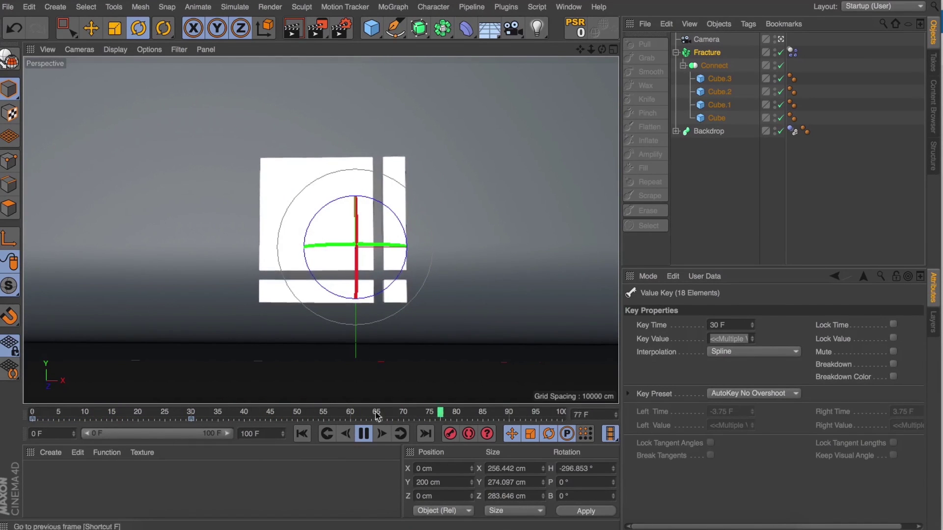
# Select the Fracture with its hierarchy collapsed, stop playback and return to the first frame
pyautogui.click(682, 192)
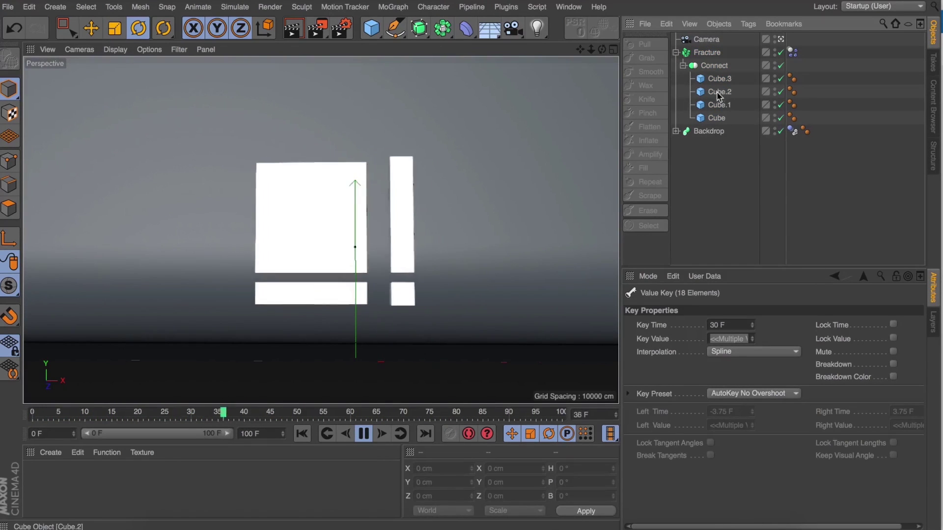
pyautogui.click(707, 52)
pyautogui.click(683, 66)
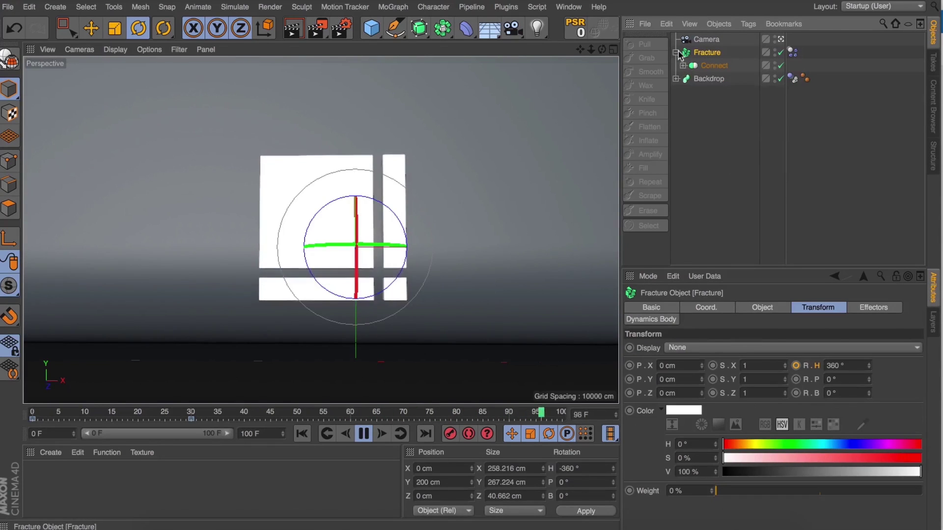
pyautogui.click(675, 52)
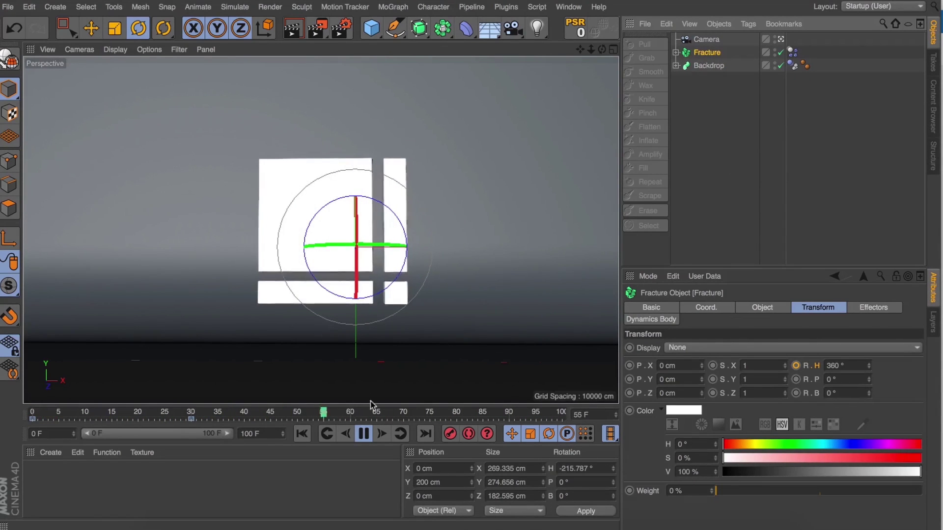
pyautogui.click(363, 434)
pyautogui.click(302, 435)
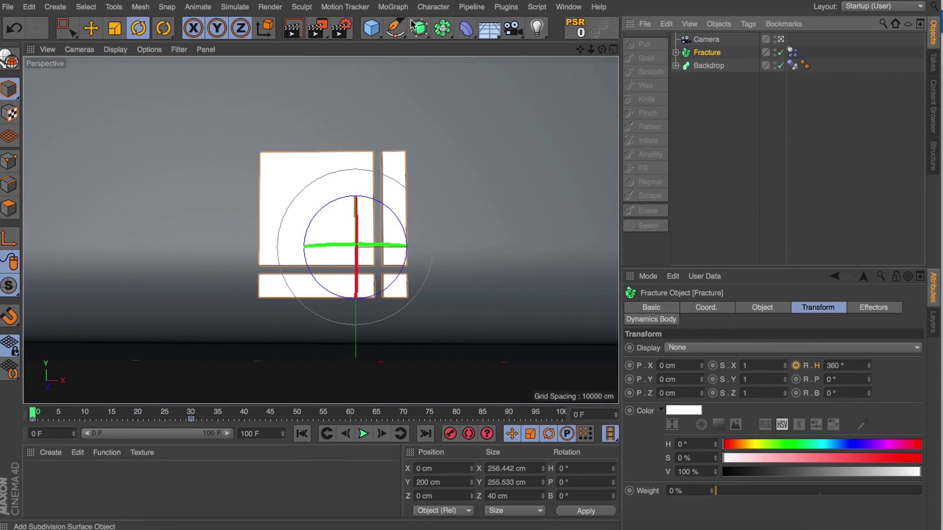
# Add a Step effector to the Fracture, preview its default scaling and return to the first frame
pyautogui.click(393, 6)
pyautogui.moveTo(406, 26)
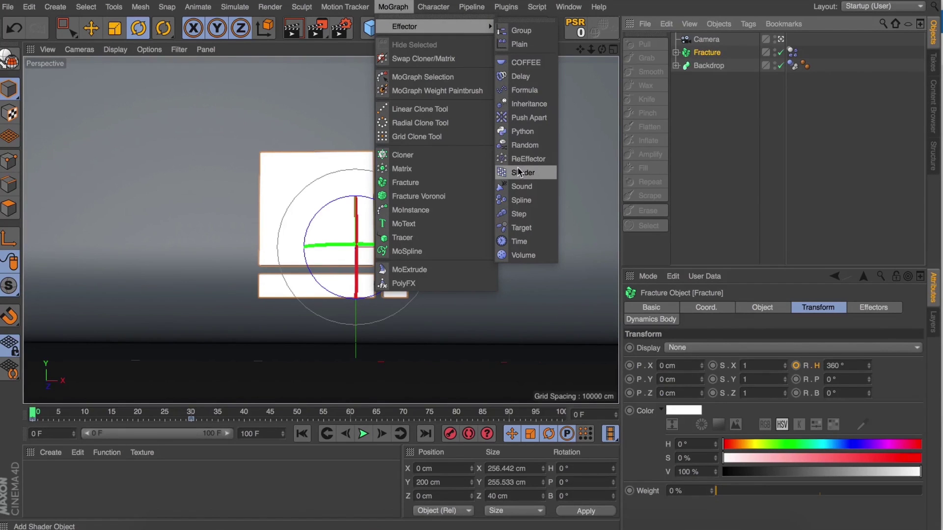
pyautogui.click(521, 213)
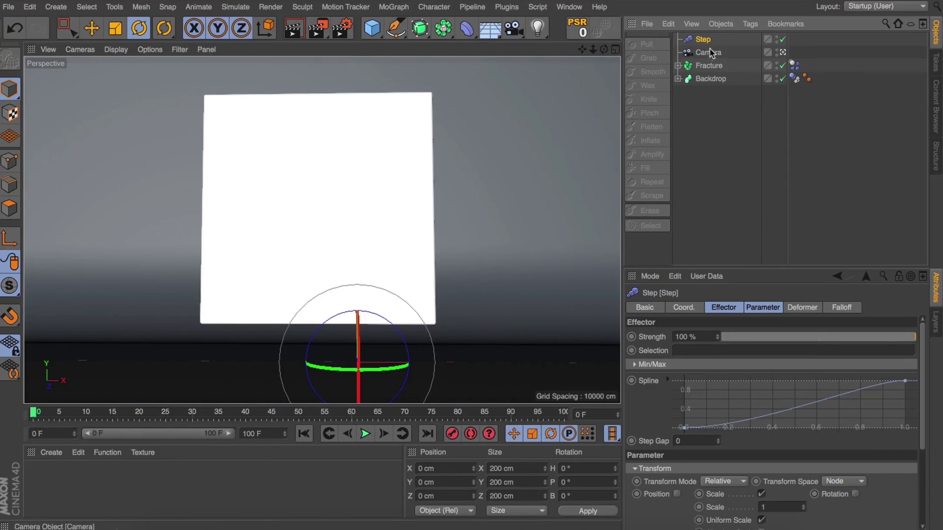
pyautogui.click(764, 308)
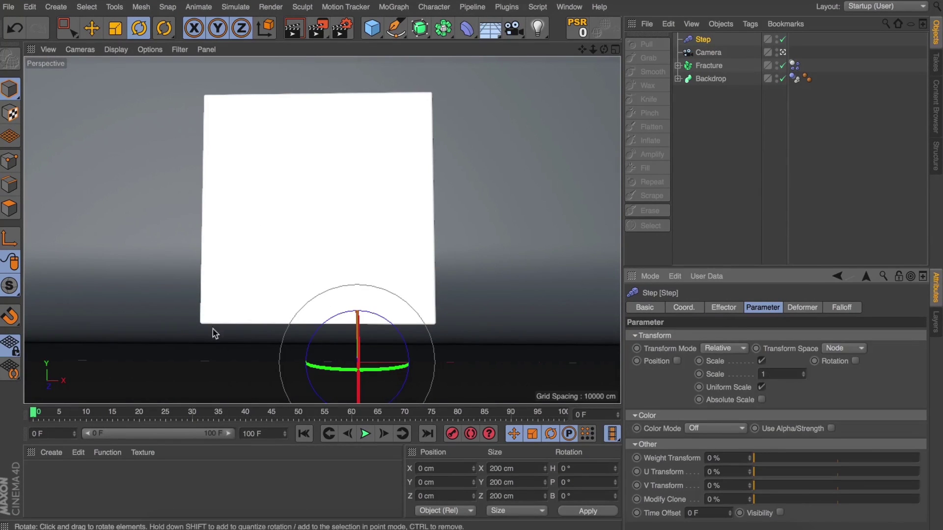
pyautogui.click(364, 434)
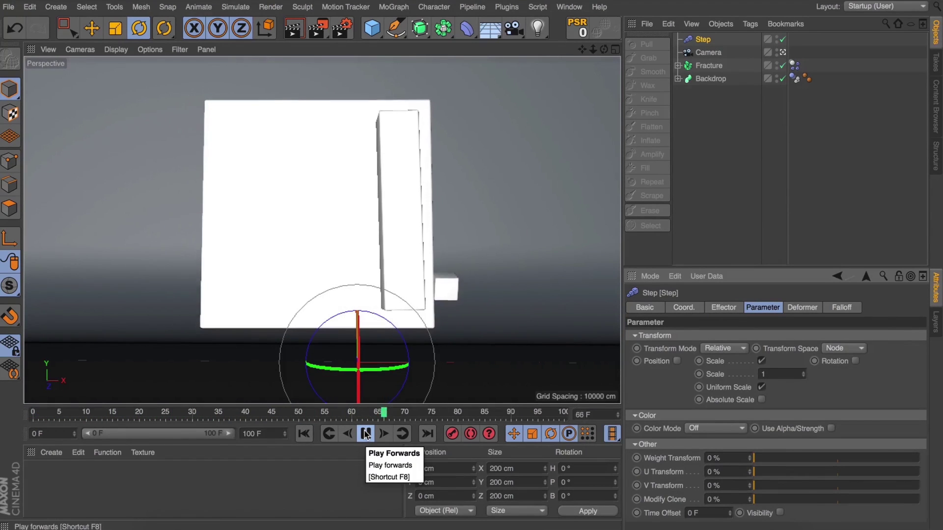
pyautogui.click(302, 436)
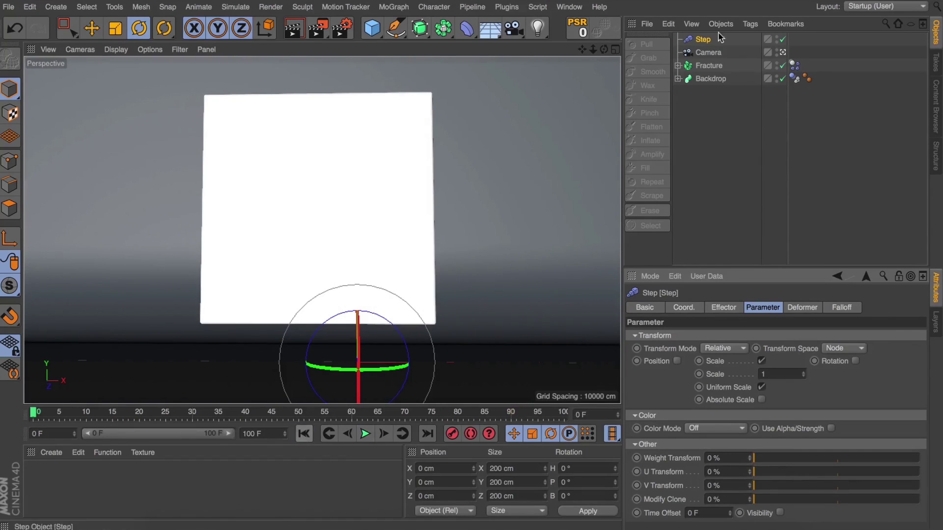
# Keyframe the Step effector's Strength from 100% at frame 0 to 0% at frame 20 and play the animation from the start
pyautogui.click(725, 308)
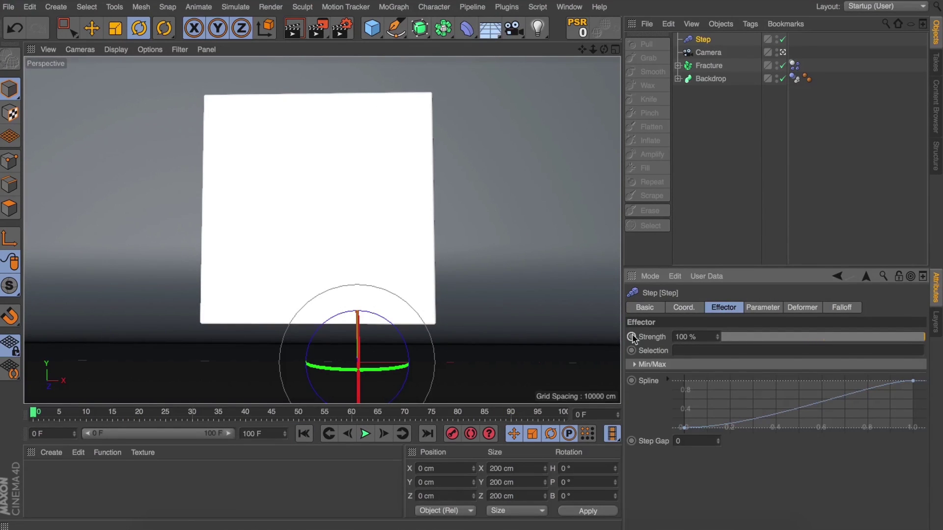
pyautogui.click(139, 416)
pyautogui.moveTo(729, 338); pyautogui.dragTo(704, 339)
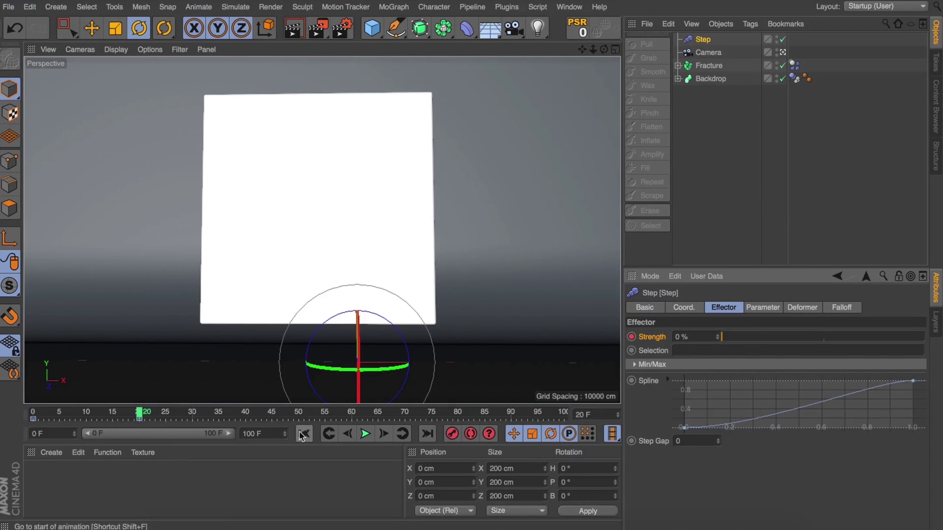
pyautogui.click(304, 433)
pyautogui.click(365, 434)
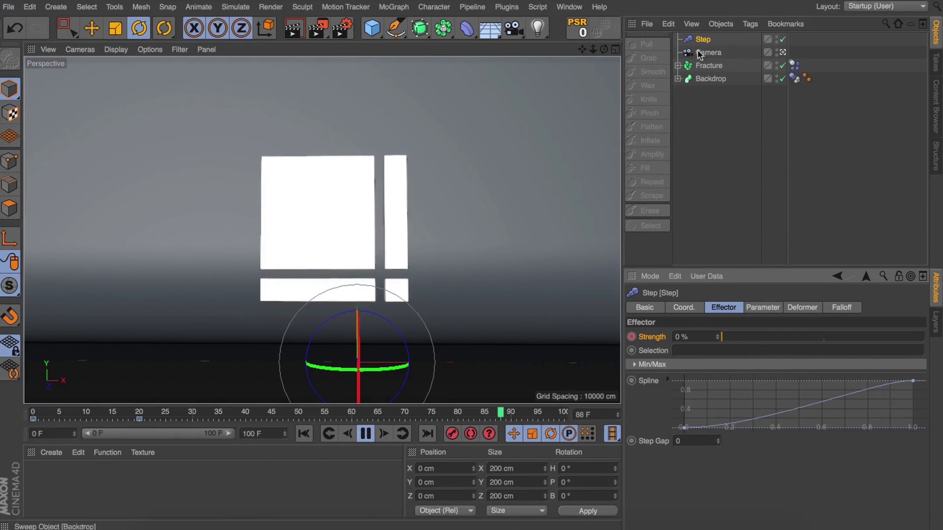
# Try lowering the Step effector's uniform Scale to 0.08 at the first frame
pyautogui.click(761, 307)
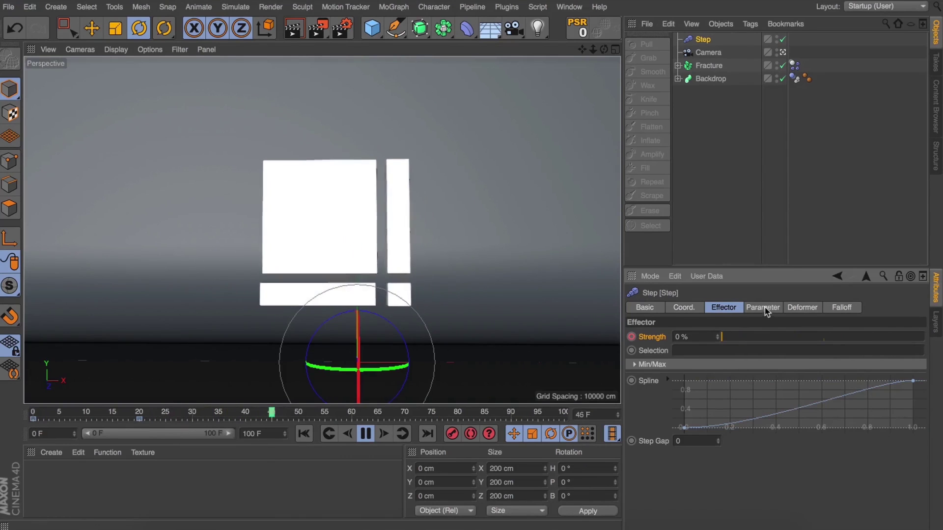
pyautogui.click(365, 433)
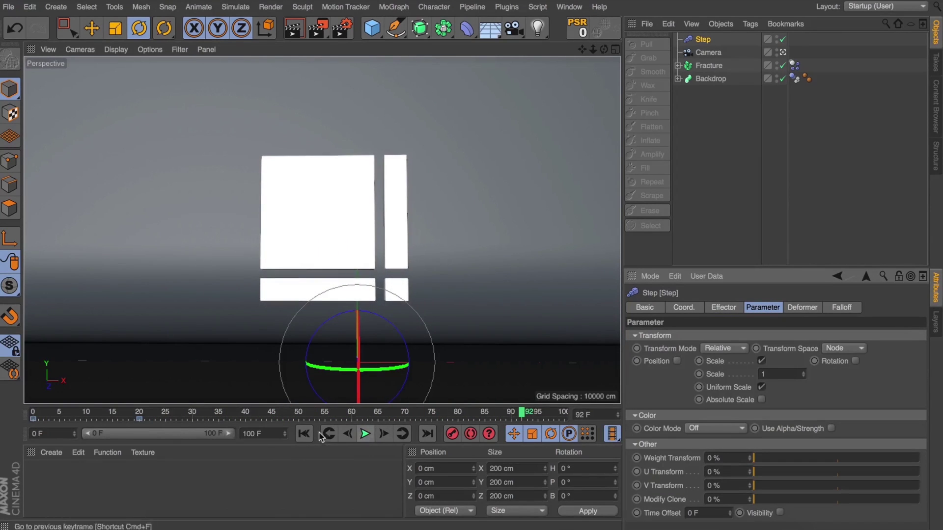
pyautogui.click(304, 434)
pyautogui.moveTo(803, 374); pyautogui.dragTo(803, 412)
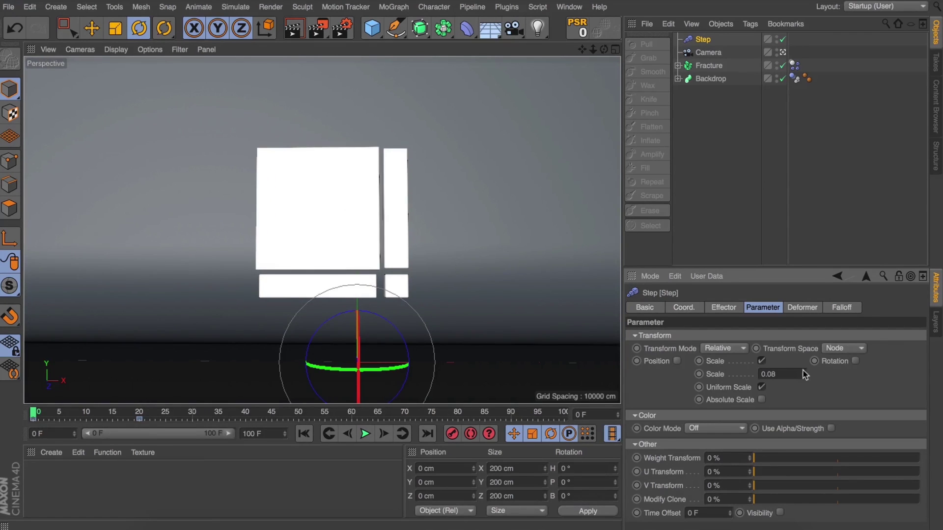
pyautogui.hotkey('ctrl', 'z')
# Disable the Step effector's Uniform Scale, set S.X to 1, S.Y to 1 and S.Z to 3, and play the animation
pyautogui.click(761, 387)
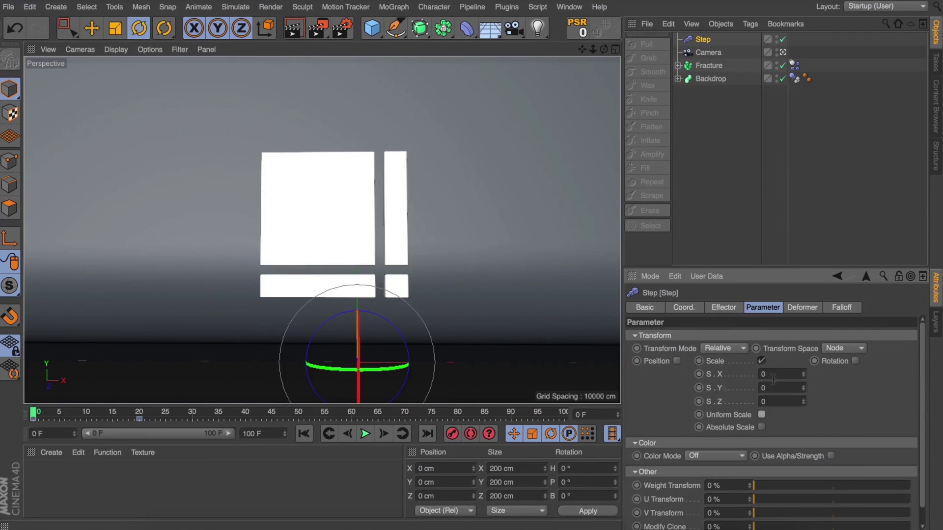
pyautogui.press('Tab')
pyautogui.write('1')
pyautogui.press('Tab')
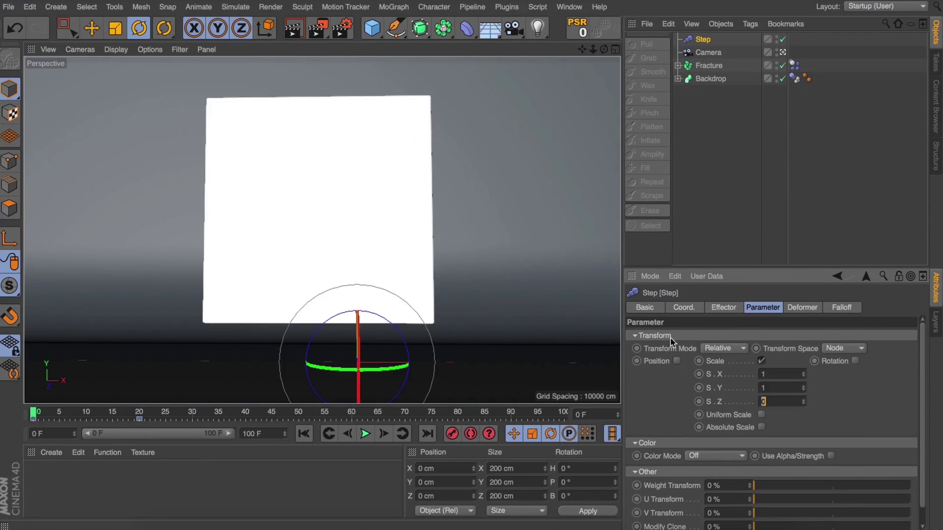
pyautogui.write('3')
pyautogui.press('Tab')
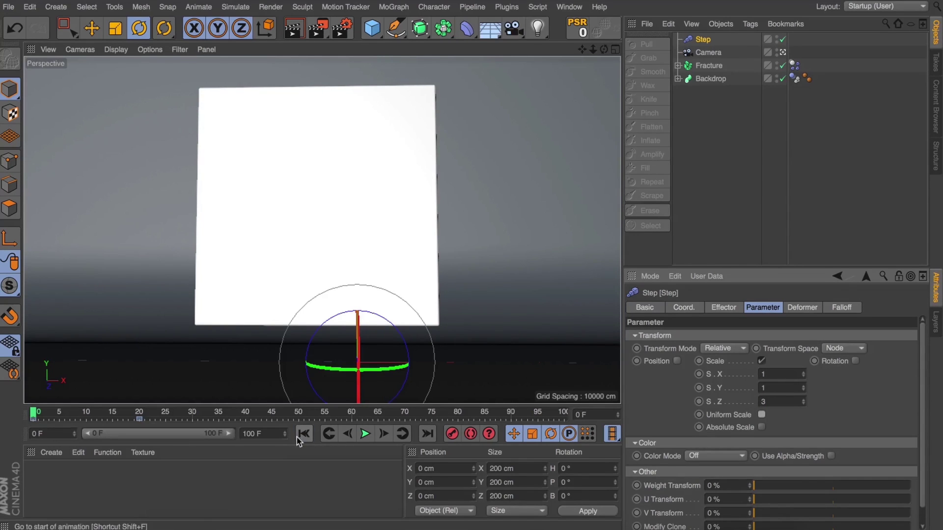
pyautogui.click(365, 434)
# Enable Rotation on the Step effector and try R.P -28° and R.B -47° while the animation plays
pyautogui.click(855, 361)
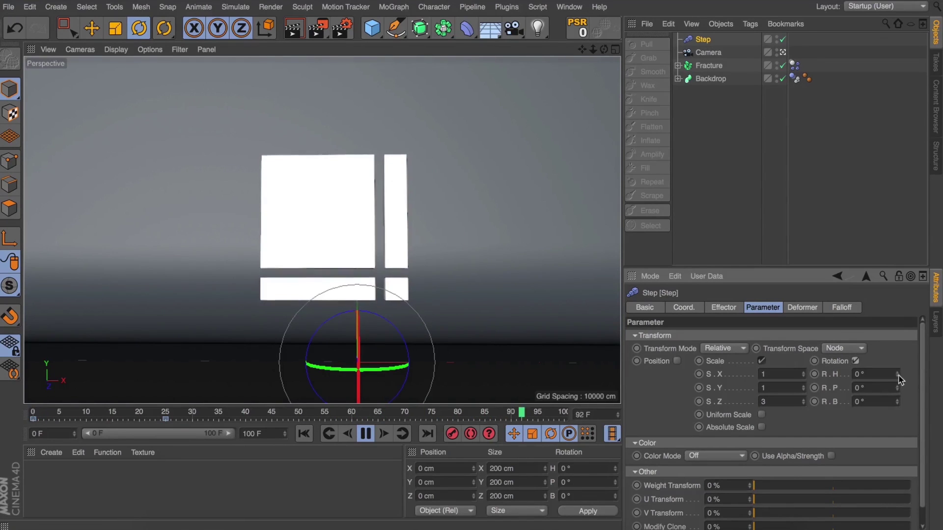
pyautogui.moveTo(897, 374); pyautogui.dragTo(899, 381)
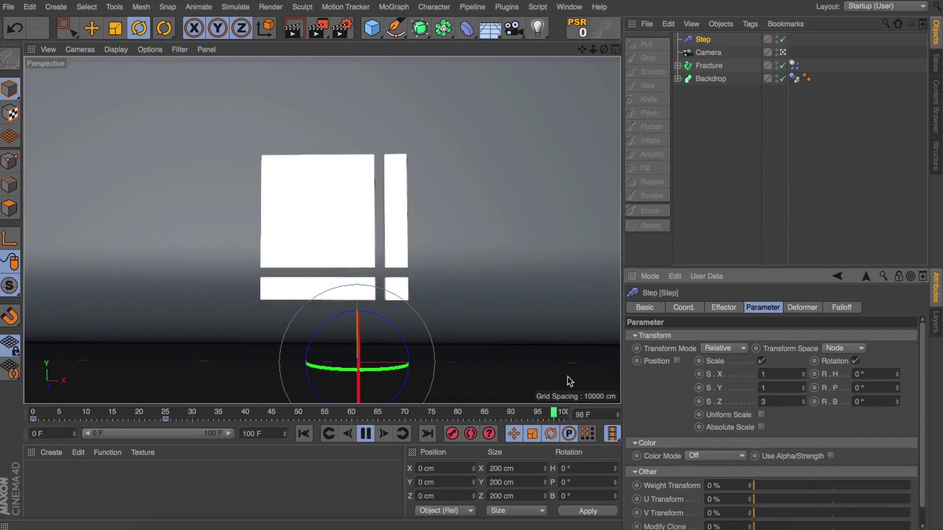
pyautogui.click(897, 387)
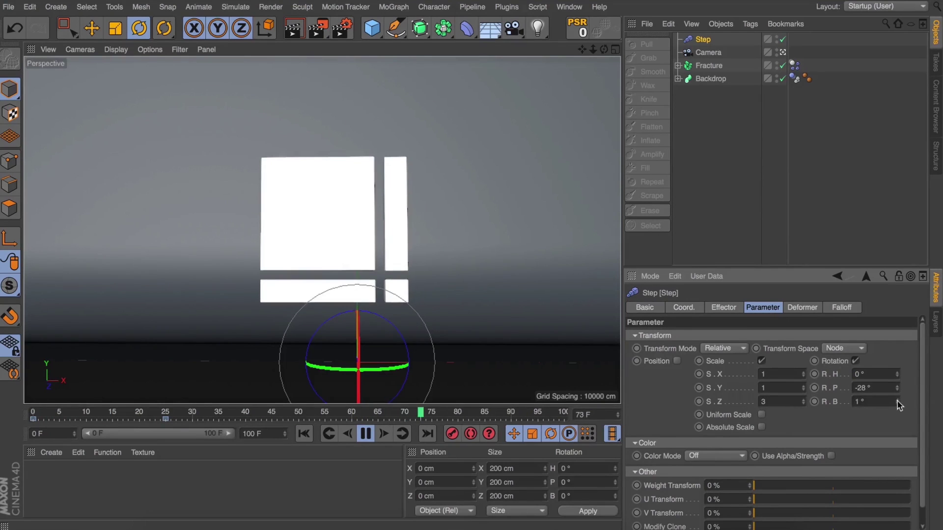
pyautogui.moveTo(897, 402); pyautogui.dragTo(897, 401)
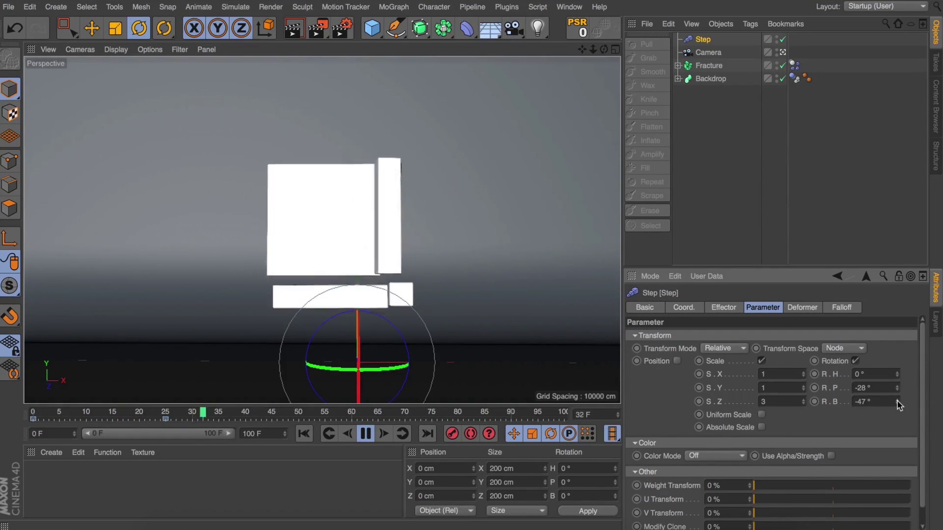
pyautogui.doubleClick(862, 388)
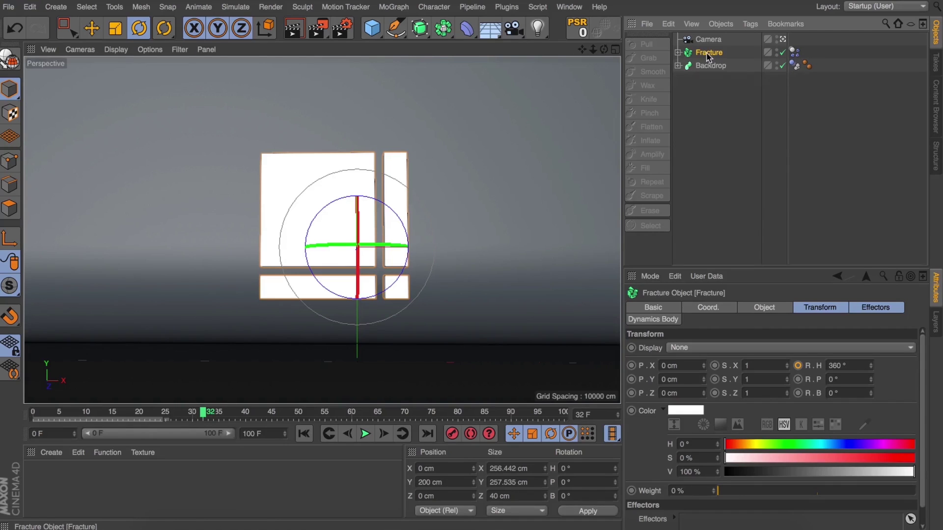
# Take the Connect object out of the Fracture and delete the Fracture object
pyautogui.click(678, 53)
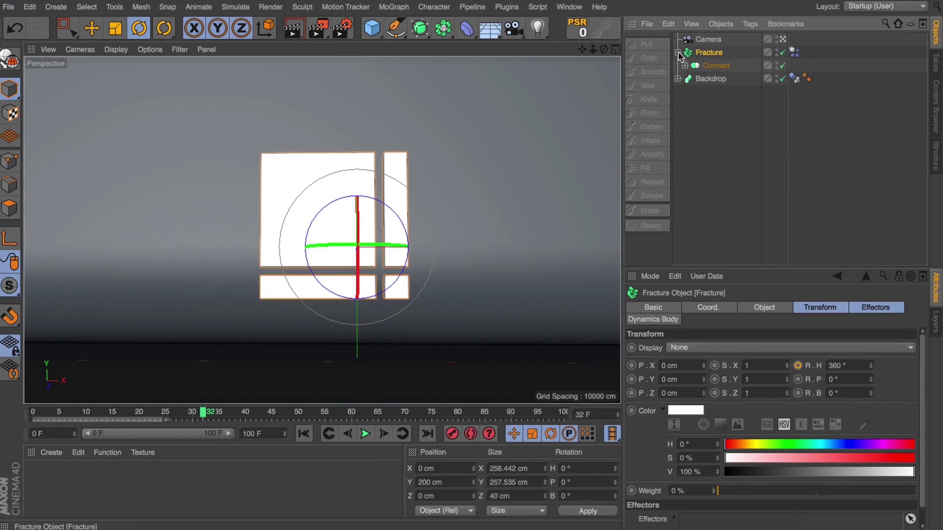
pyautogui.moveTo(703, 51); pyautogui.dragTo(702, 63)
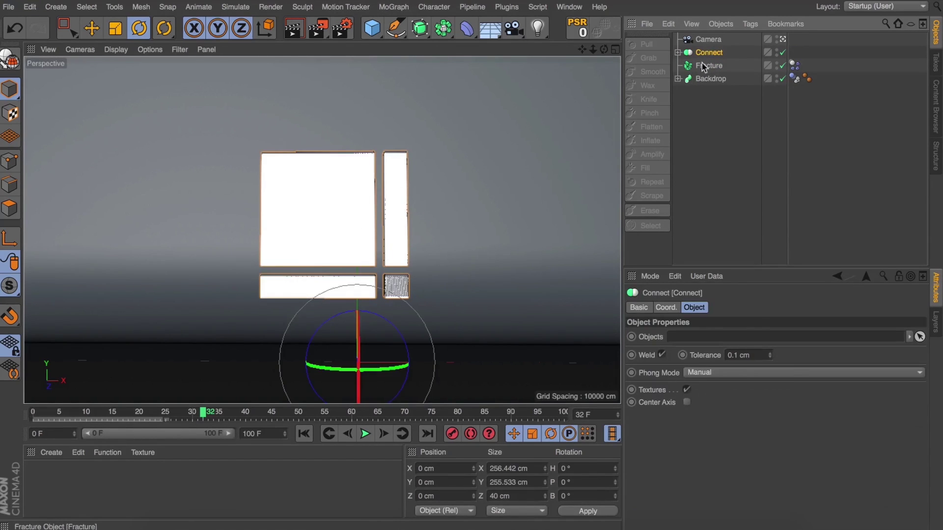
pyautogui.click(702, 66)
pyautogui.click(707, 53)
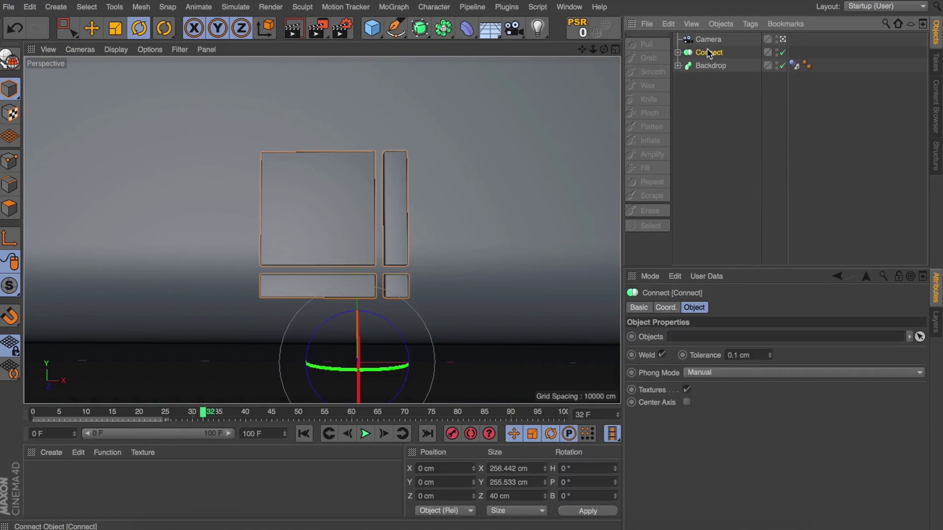
# Add a Fracture Voronoi object as the parent of the Connect object and return to the first frame
pyautogui.click(396, 6)
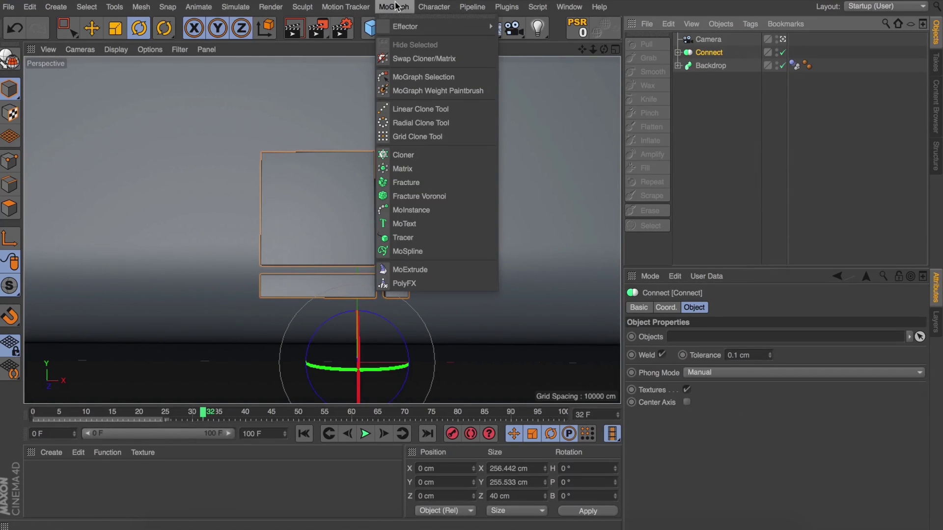
pyautogui.click(419, 192)
pyautogui.hotkey('shift', 'f')
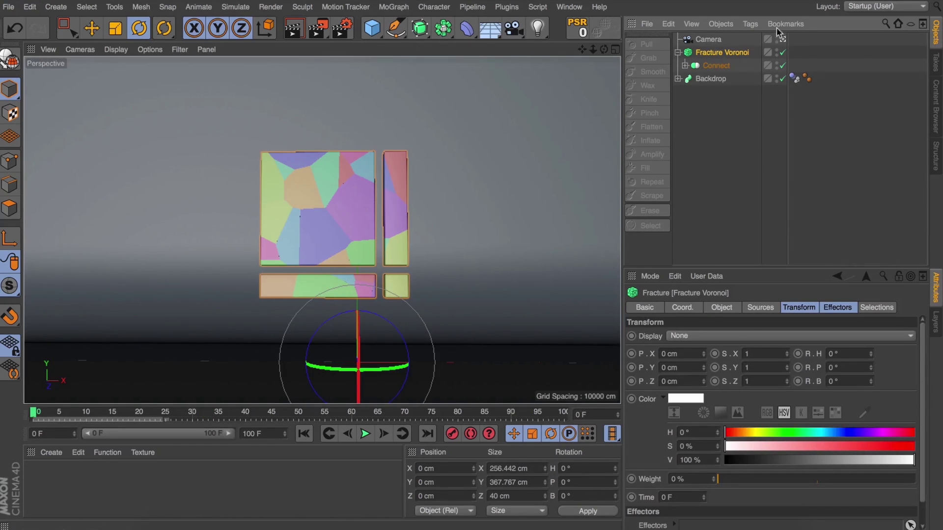
# Give the Fracture Voronoi a Dynamics Body tag, play the simulation and return to the first frame
pyautogui.click(749, 24)
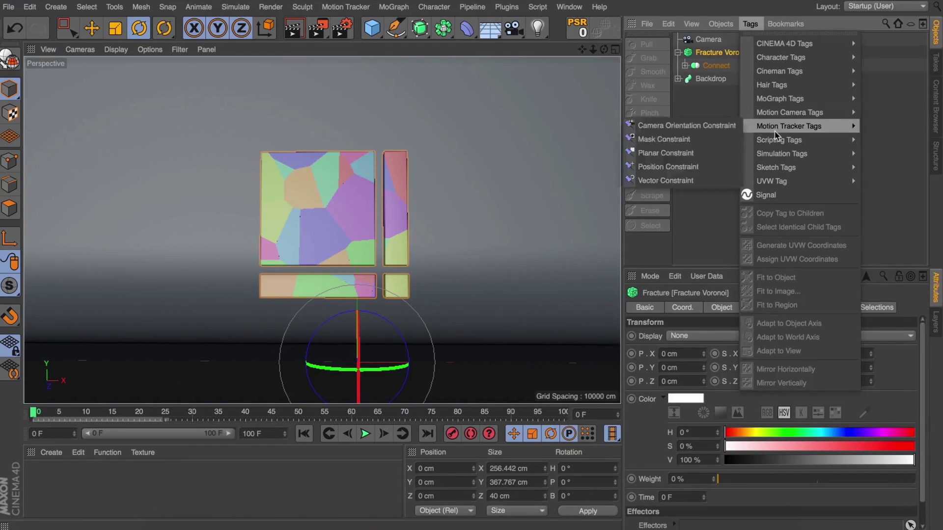
pyautogui.moveTo(776, 143)
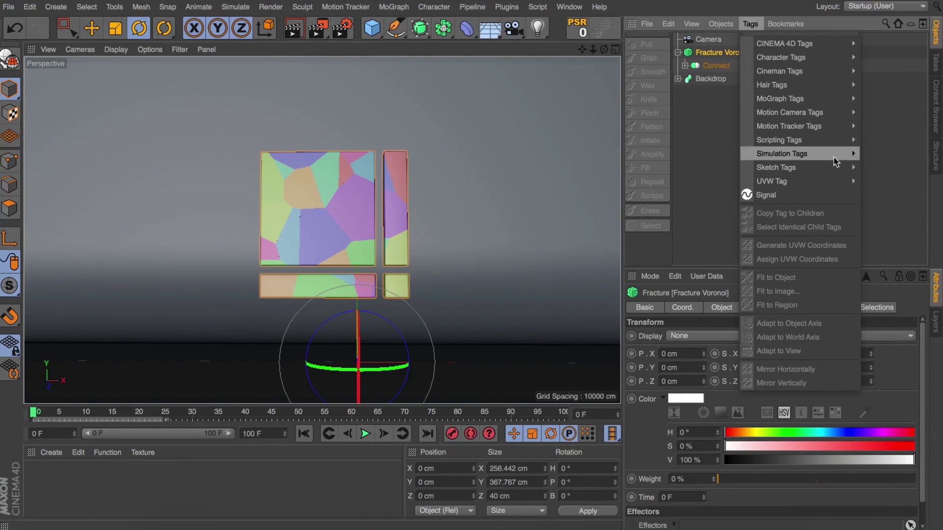
pyautogui.click(885, 155)
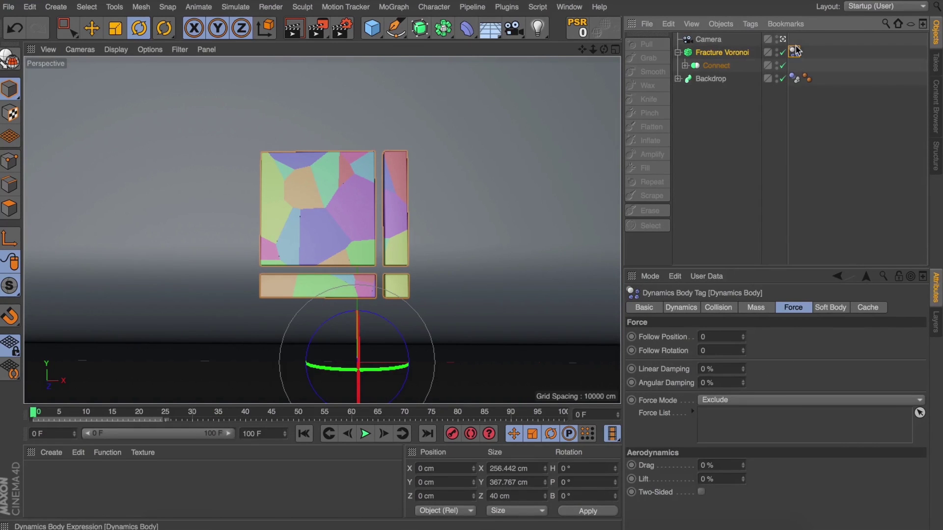
pyautogui.click(718, 308)
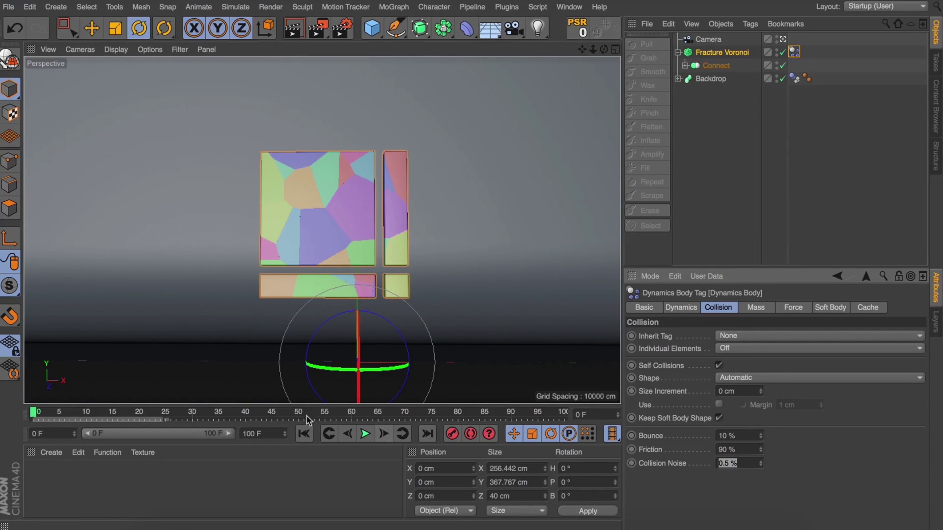
pyautogui.click(364, 434)
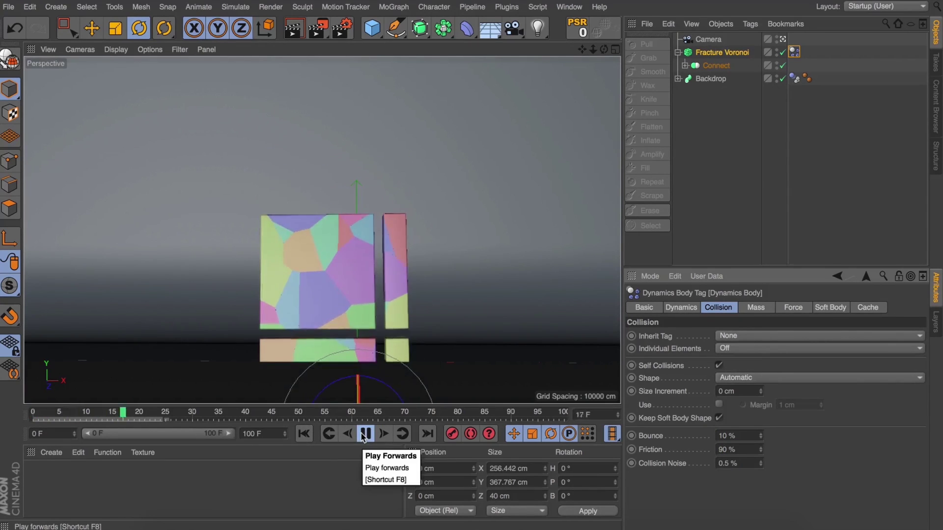
pyautogui.click(365, 434)
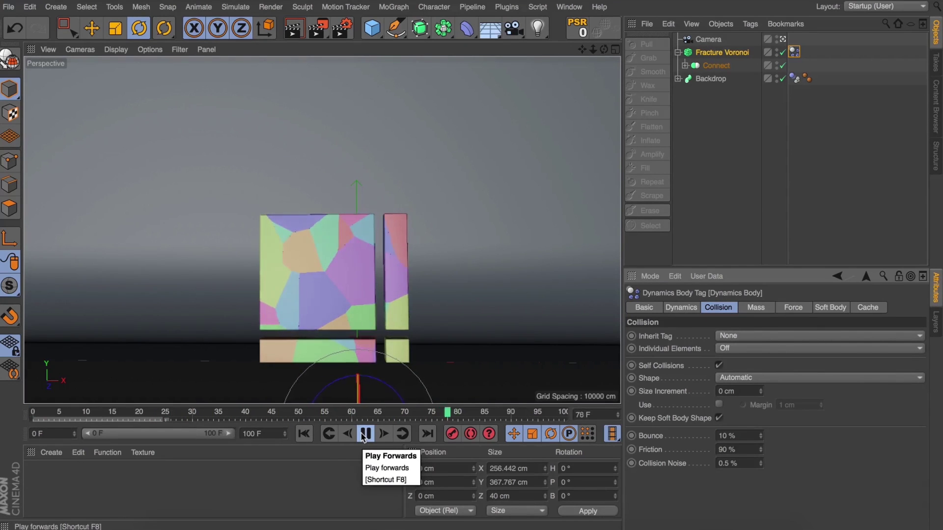
pyautogui.click(304, 434)
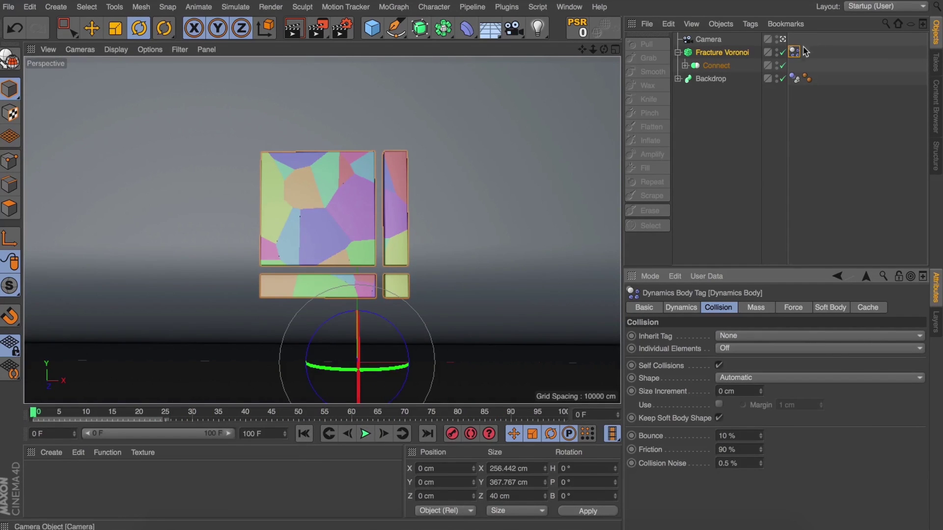
# Set the Dynamics Body tag's Individual Elements to All, play the simulation and return to the first frame
pyautogui.click(737, 348)
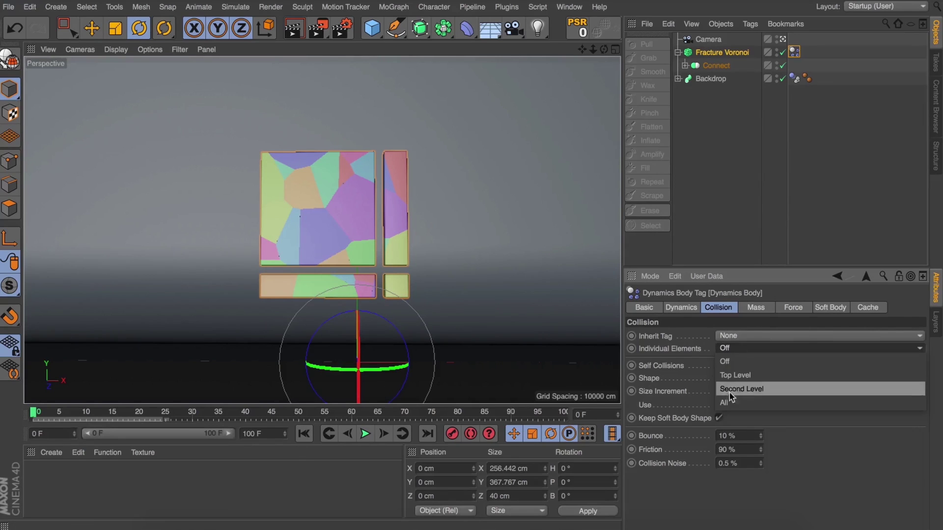
pyautogui.click(727, 403)
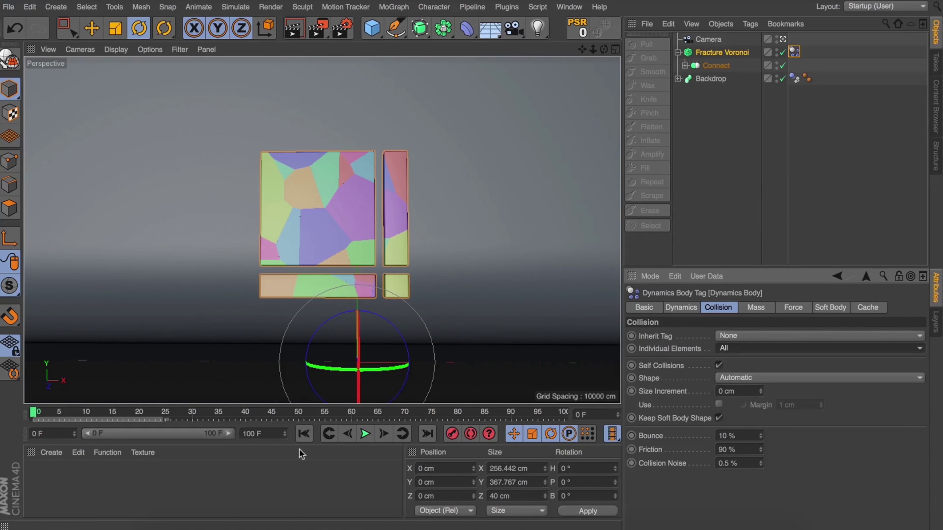
pyautogui.click(365, 434)
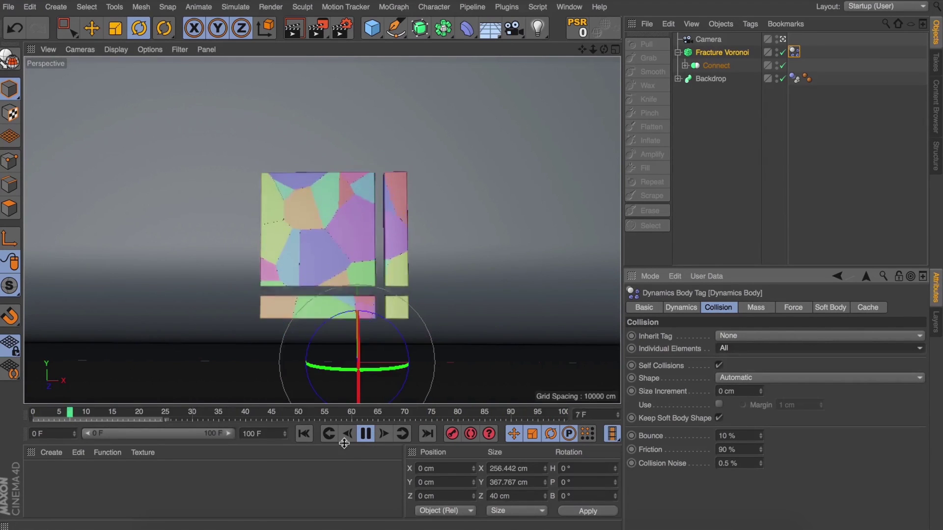
pyautogui.click(364, 433)
pyautogui.click(303, 434)
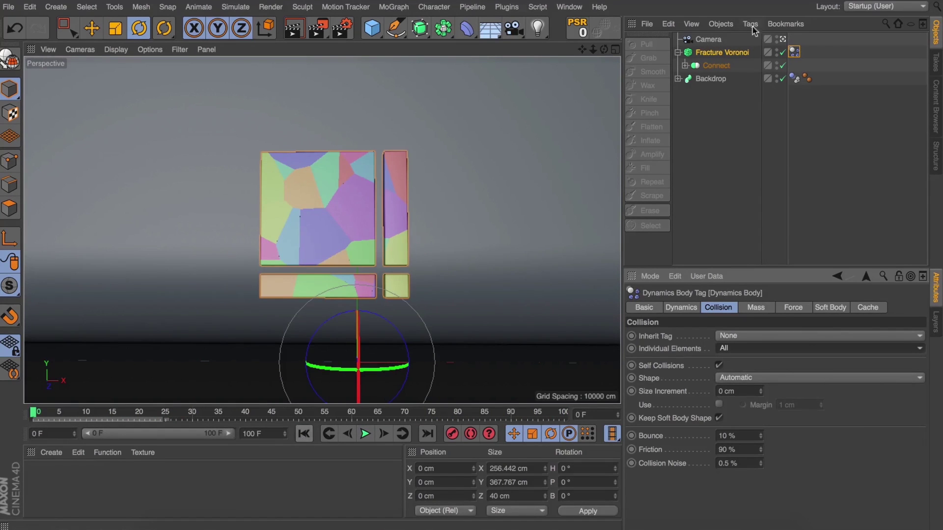
# Turn off Colorize Fragments in the Fracture Voronoi's object properties
pyautogui.click(721, 54)
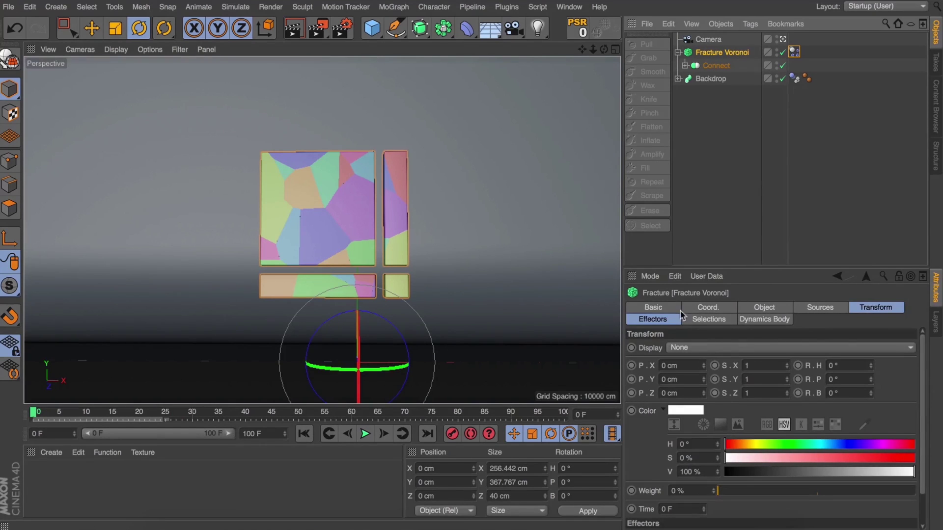
pyautogui.click(656, 308)
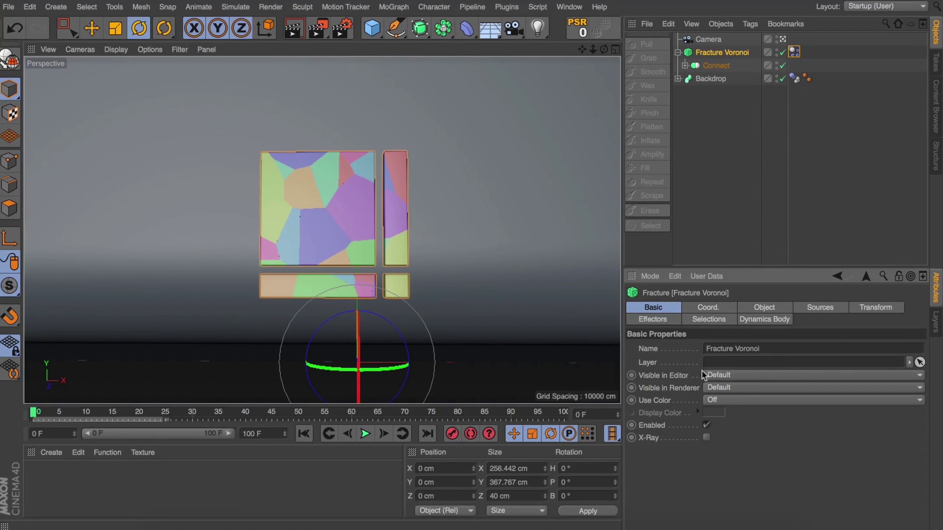
pyautogui.click(701, 310)
pyautogui.click(744, 309)
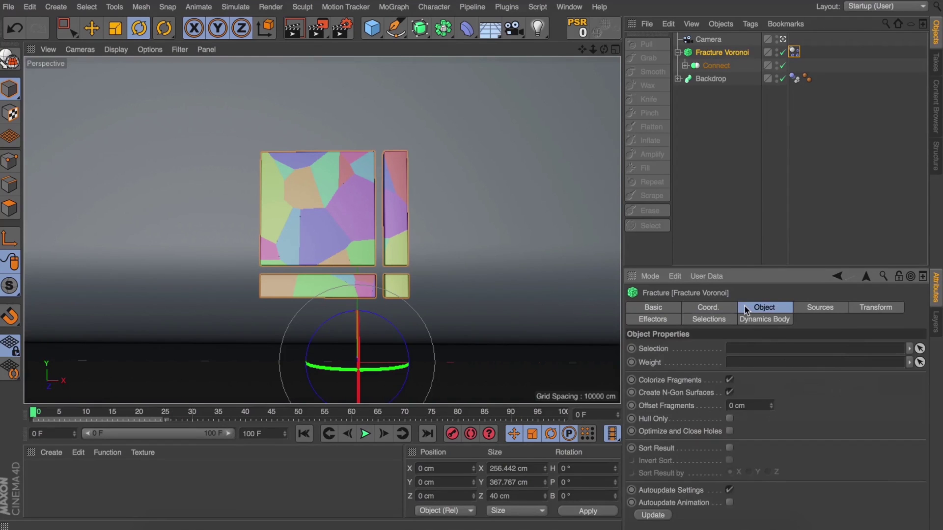
pyautogui.click(729, 379)
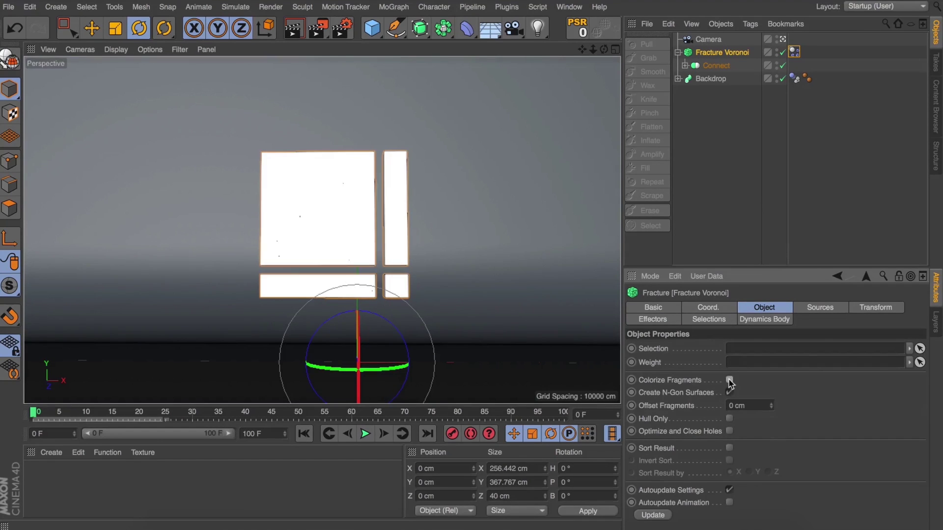
# Display the fragments' edge lines in the viewport and hide the Backdrop object
pyautogui.click(721, 52)
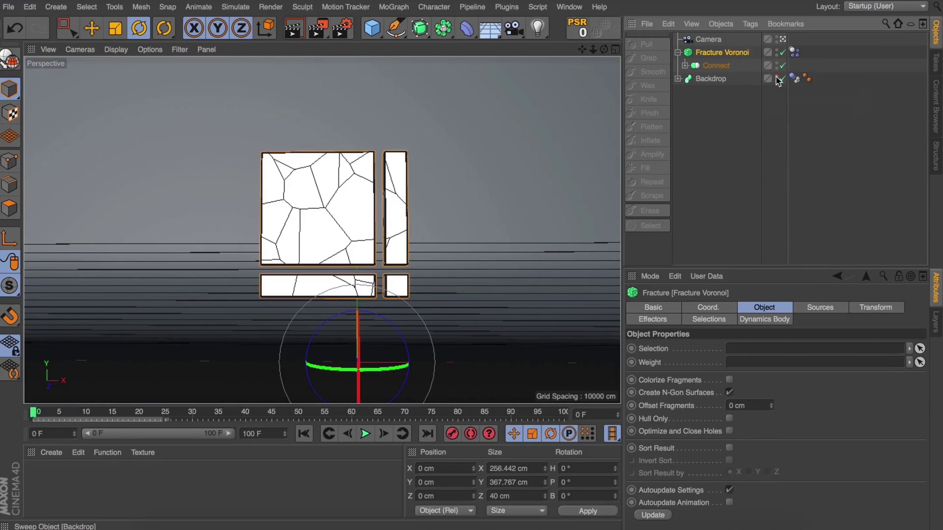
pyautogui.click(776, 77)
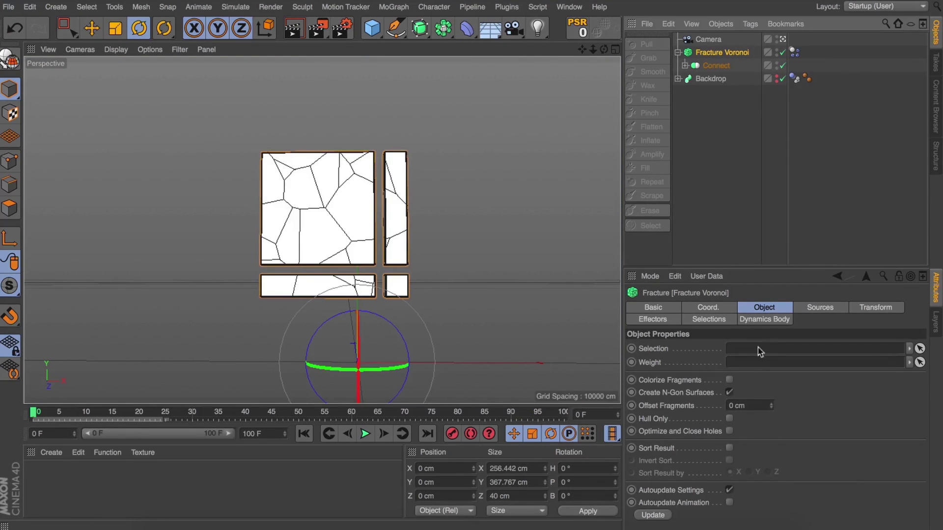
# Try a Point Amount of 34 for the Voronoi point generator and set it back to 20
pyautogui.click(808, 308)
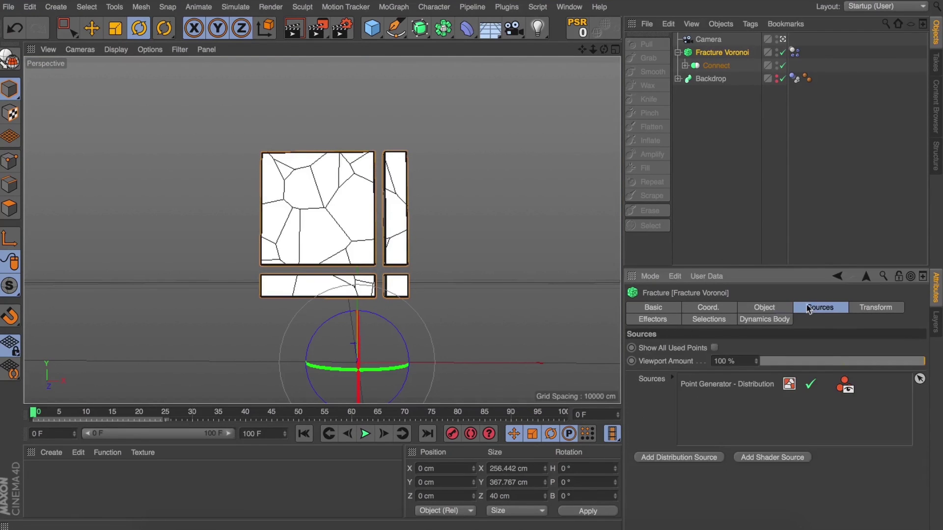
pyautogui.click(707, 386)
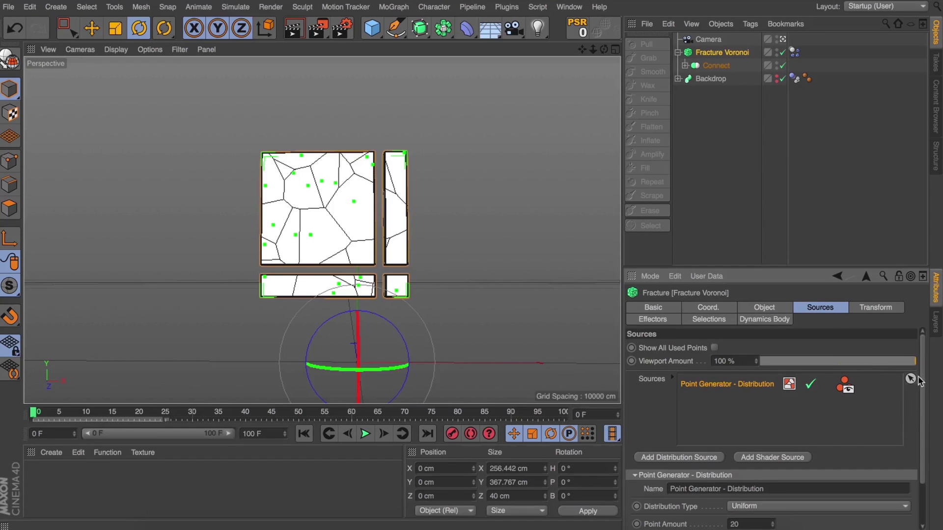
pyautogui.scroll(-3, 918, 393)
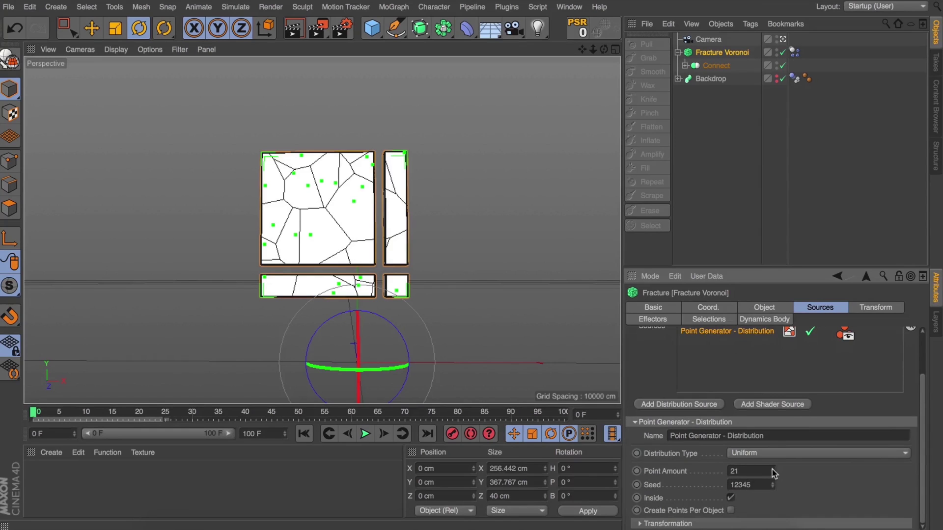
pyautogui.moveTo(771, 469)
pyautogui.mouseDown()
pyautogui.moveTo(794, 469)
pyautogui.moveTo(778, 470)
pyautogui.mouseUp()
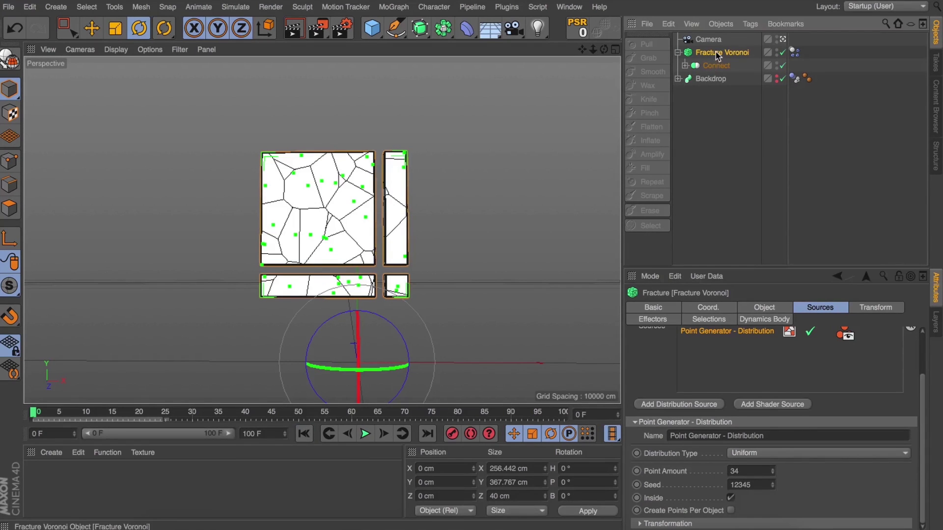
pyautogui.write('20')
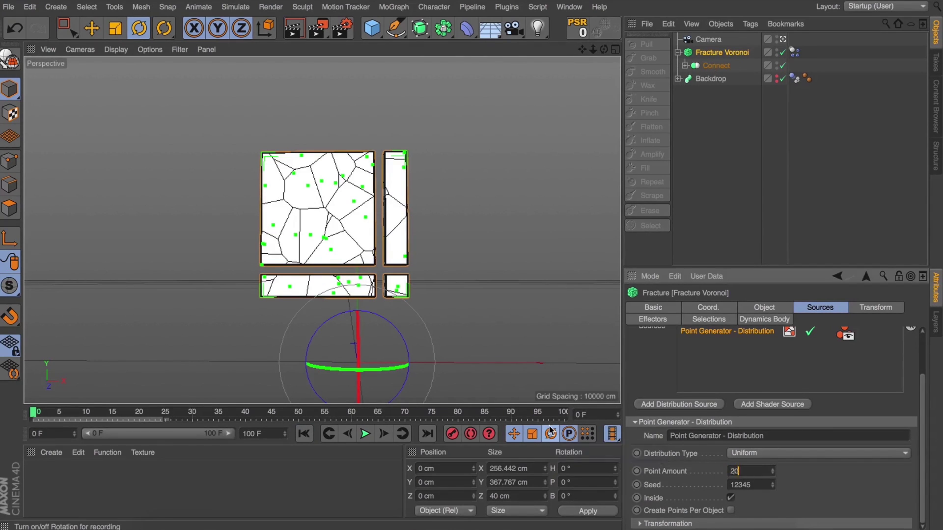
pyautogui.press('Return')
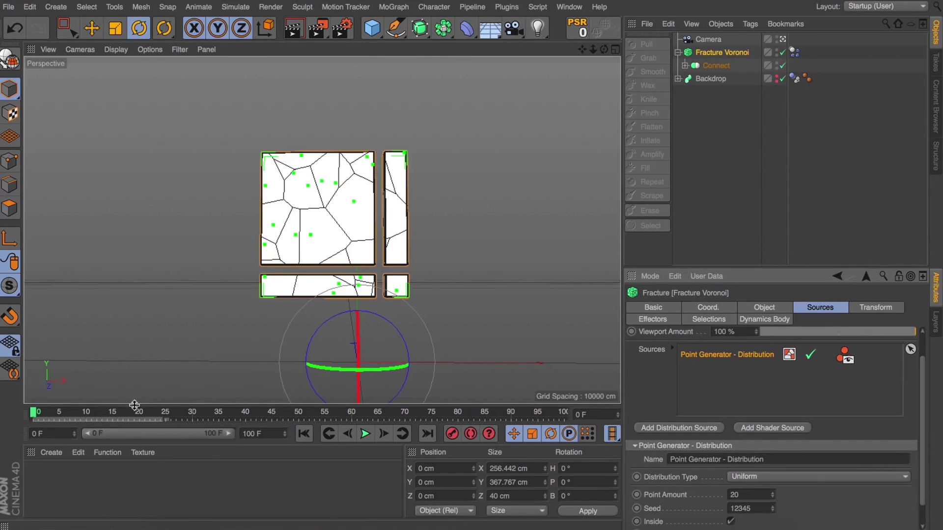
# Set the Fracture Voronoi's Dynamics Body forces to Follow Position 10 and Follow Rotation 50
pyautogui.click(794, 52)
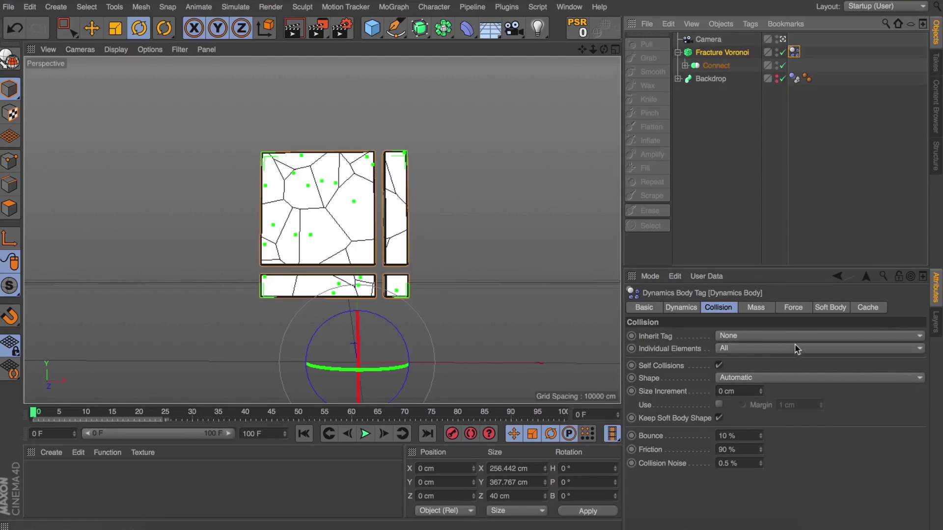
pyautogui.click(798, 311)
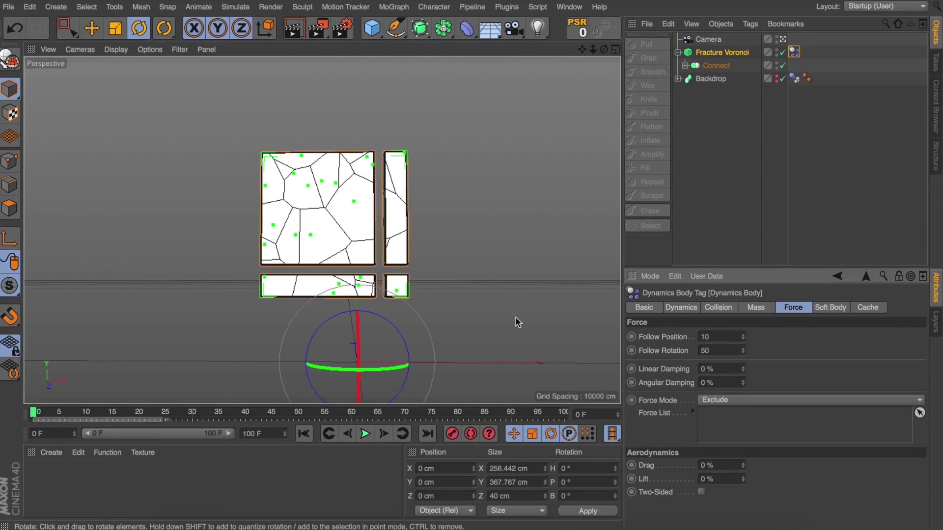
# Preview the fracture simulation, reopen the Fracture Voronoi's source settings, and return the animation to frame 0
pyautogui.click(365, 433)
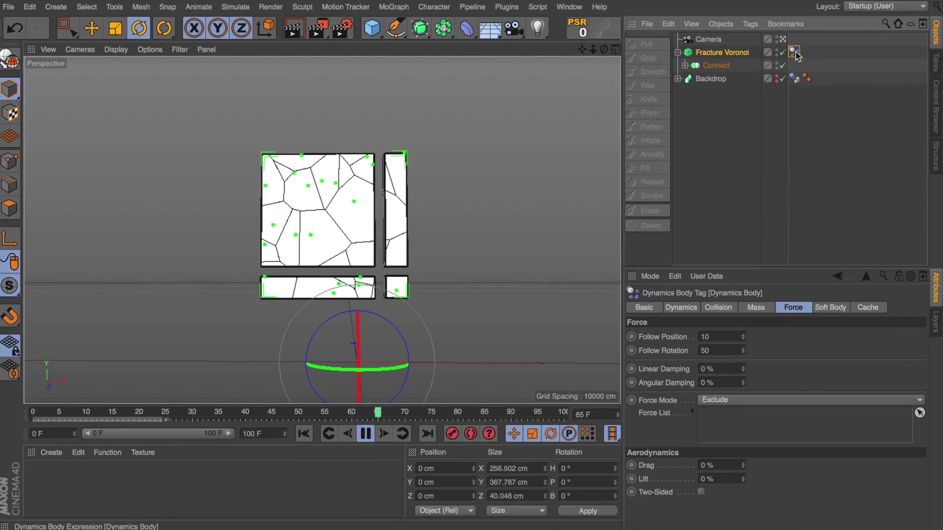
pyautogui.click(837, 276)
pyautogui.click(365, 433)
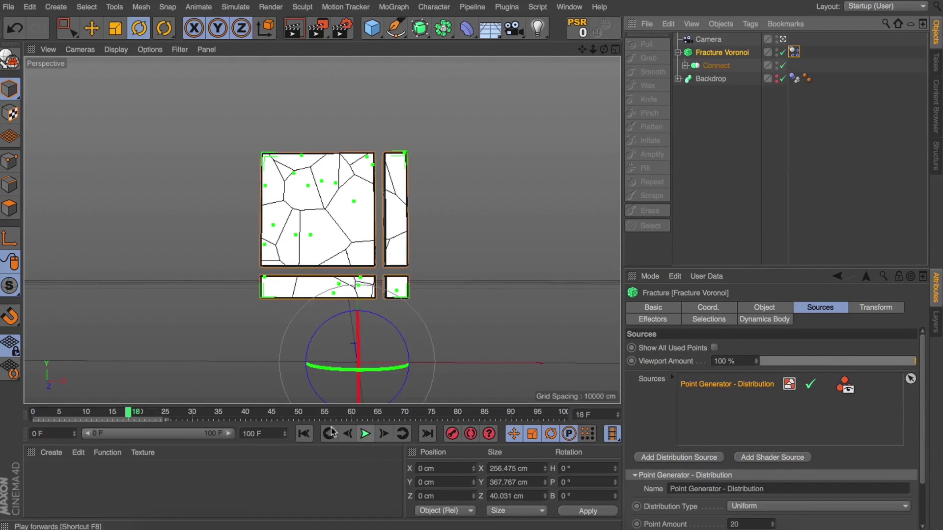
pyautogui.click(330, 433)
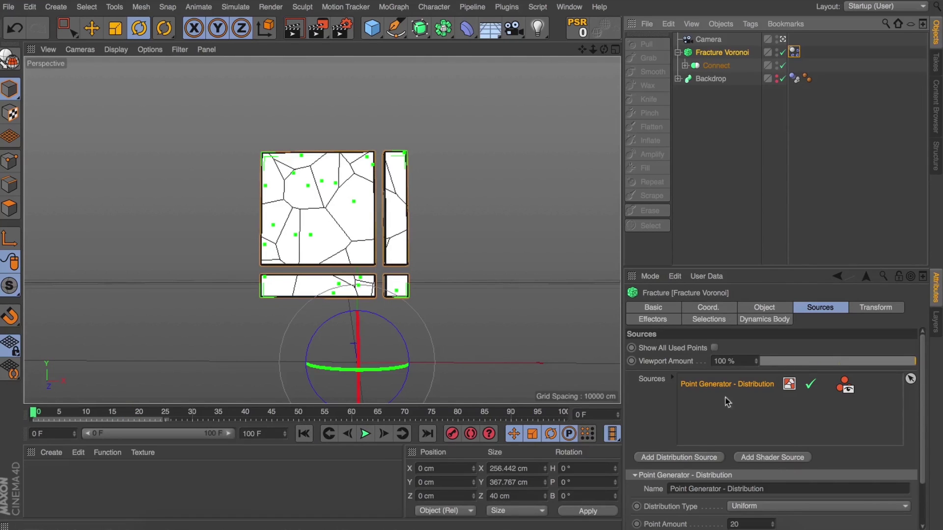
# Keyframe the Voronoi point generator's Point Amount at 20 on frame 0 and 30 on frame 60
pyautogui.scroll(-3, 927, 427)
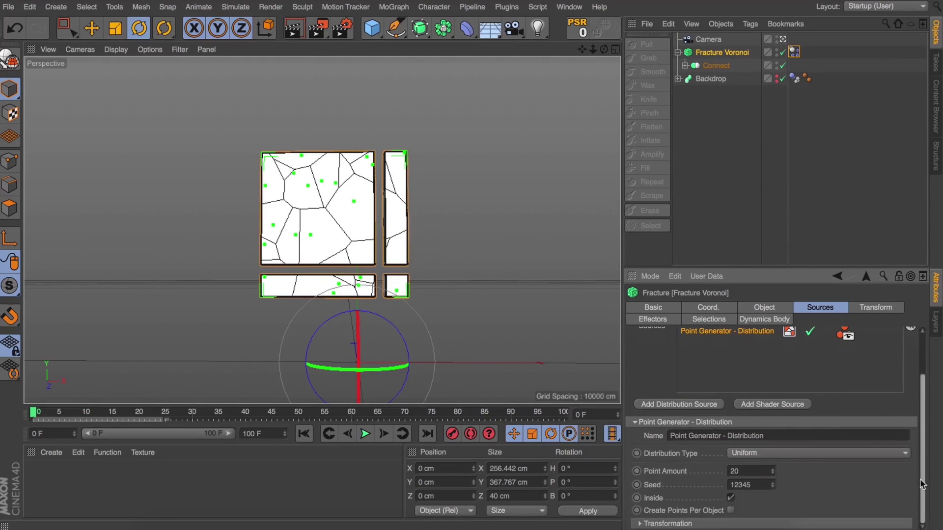
pyautogui.keyDown('ctrl'); pyautogui.click(636, 471); pyautogui.keyUp('ctrl')
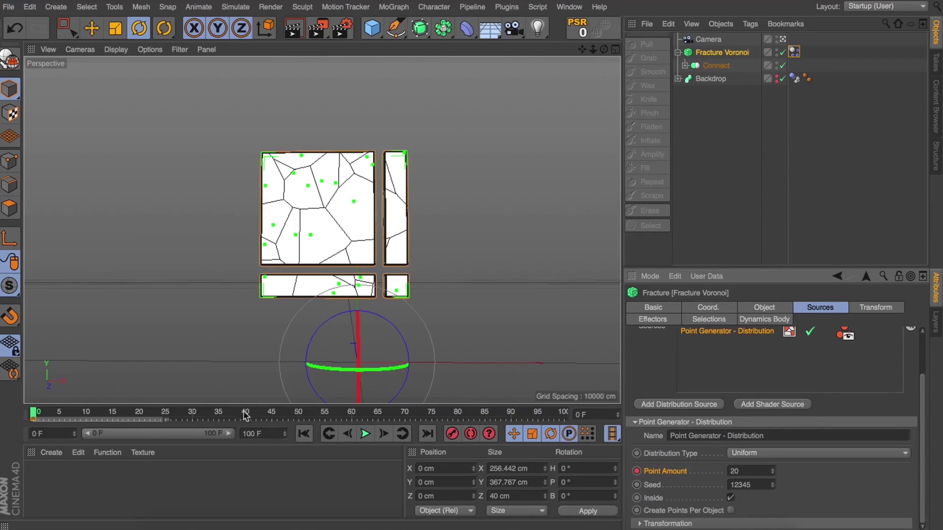
pyautogui.click(350, 414)
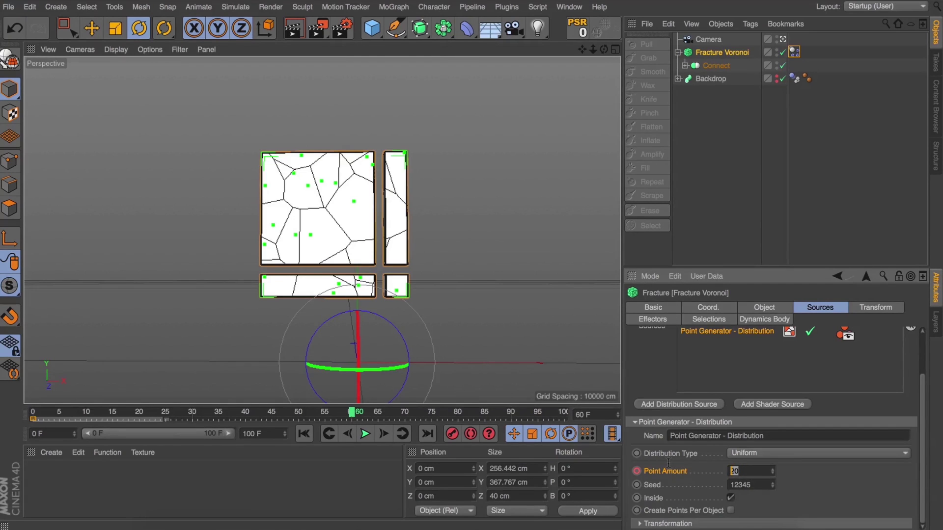
pyautogui.write('30')
pyautogui.press('Return')
pyautogui.keyDown('ctrl'); pyautogui.click(636, 495); pyautogui.keyUp('ctrl')
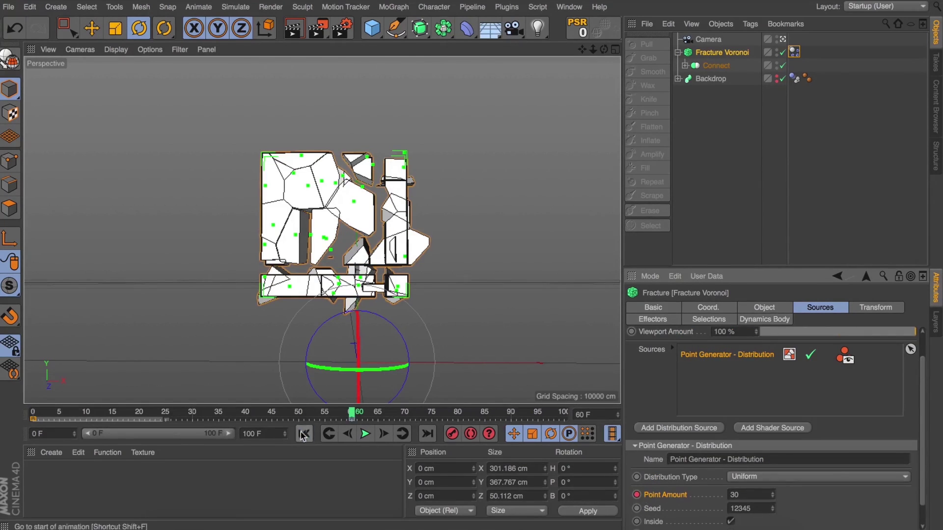
# Play the Point Amount animation from the start with nothing selected
pyautogui.click(304, 433)
pyautogui.click(481, 298)
pyautogui.click(366, 434)
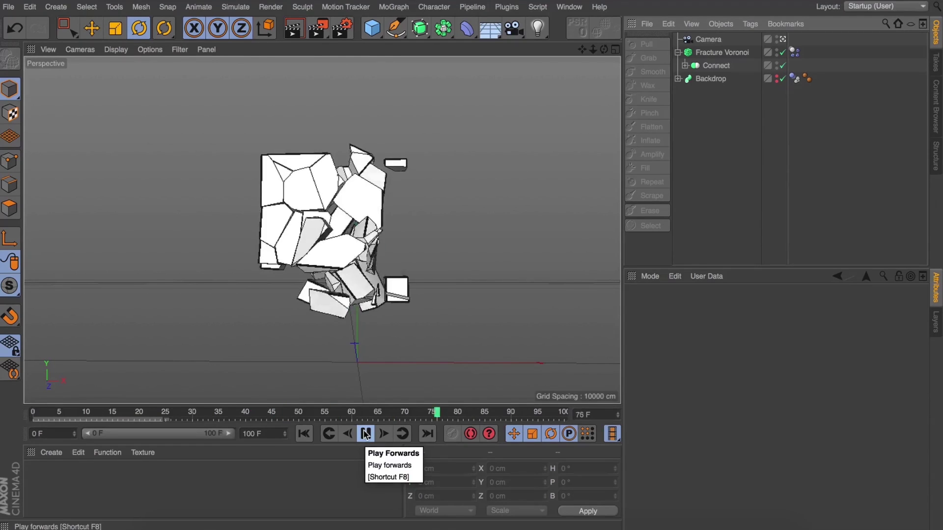
pyautogui.click(365, 433)
# Move the Fracture Voronoi's second Point Amount key to frame 90 and extend the timeline and its preview range to 200 frames
pyautogui.click(794, 52)
pyautogui.click(721, 53)
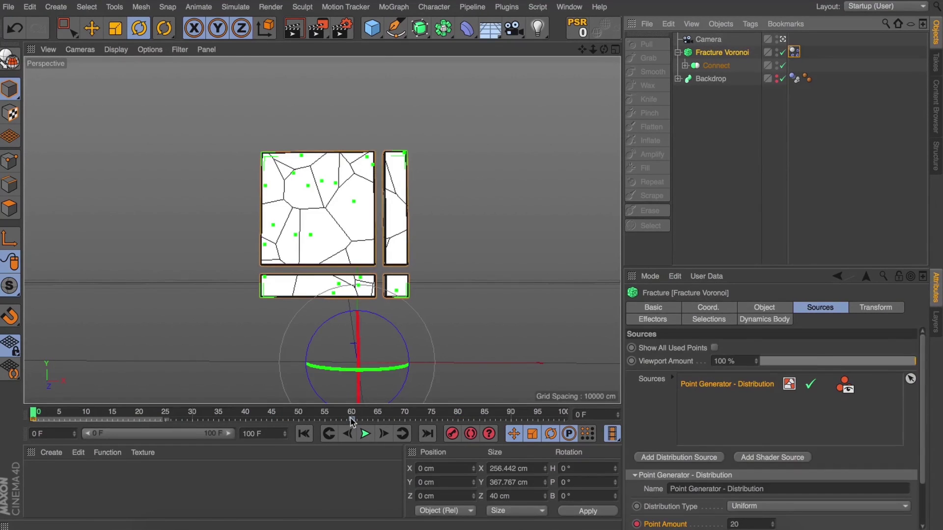
pyautogui.moveTo(352, 419); pyautogui.dragTo(510, 419)
pyautogui.write('200')
pyautogui.press('Return')
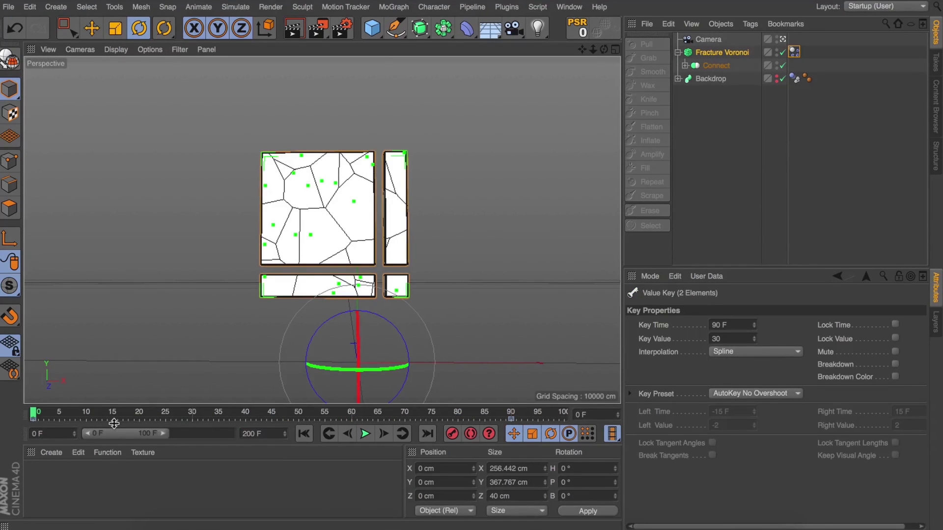
pyautogui.moveTo(163, 434); pyautogui.dragTo(239, 435)
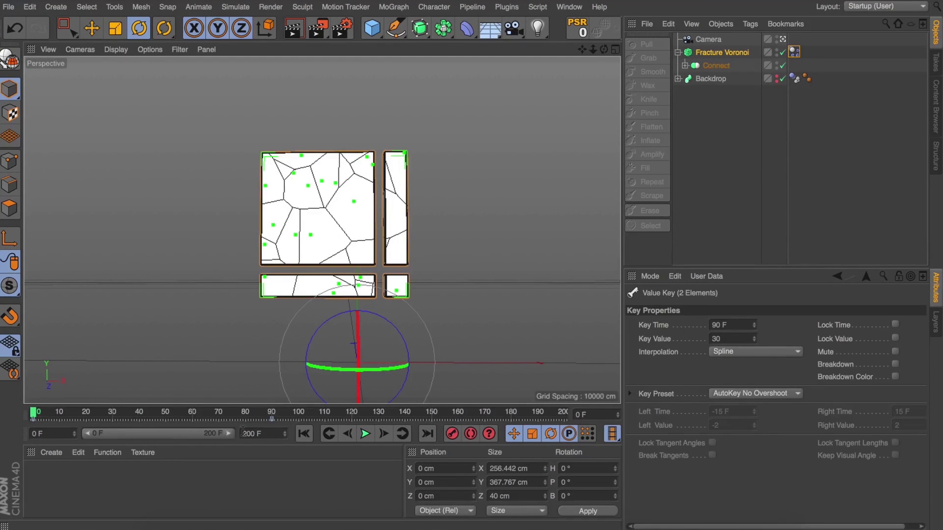
# Play the retimed fracture animation without a selection and return to frame 0
pyautogui.click(690, 135)
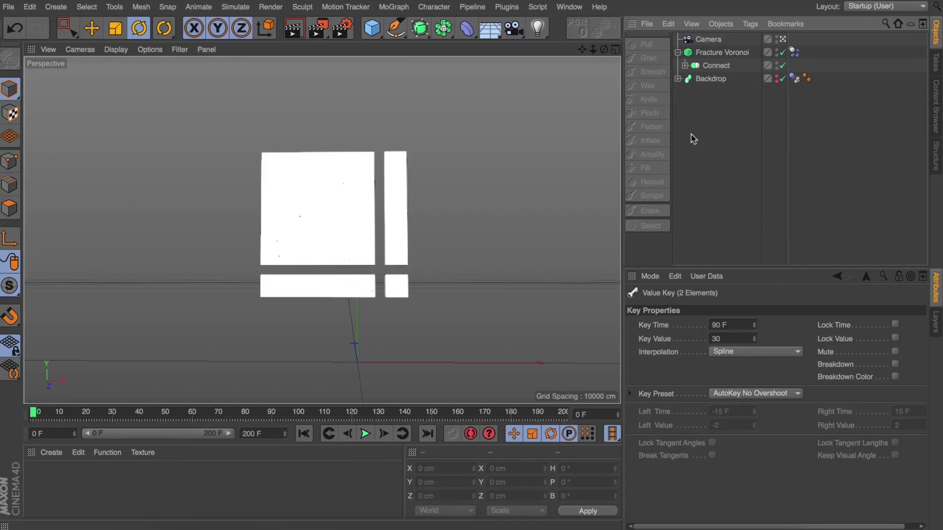
pyautogui.click(366, 439)
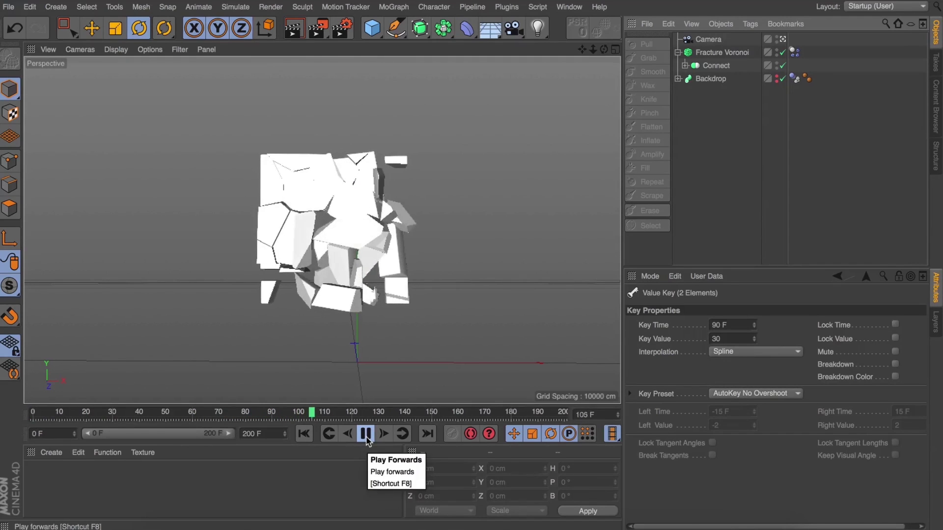
pyautogui.click(367, 435)
pyautogui.click(304, 433)
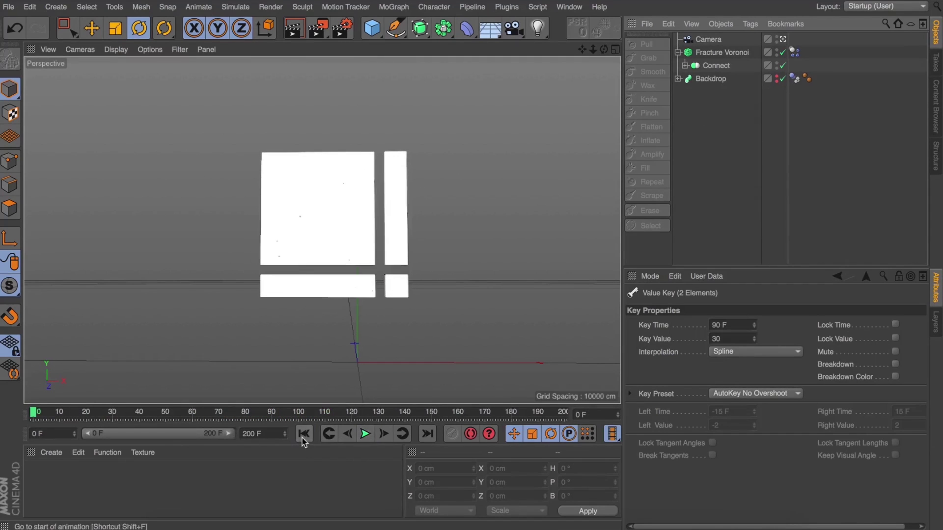
# Add a Push Apart effector to the Fracture Voronoi with the timeline at frame 80, trying a Radius of 61 and undoing it
pyautogui.click(733, 52)
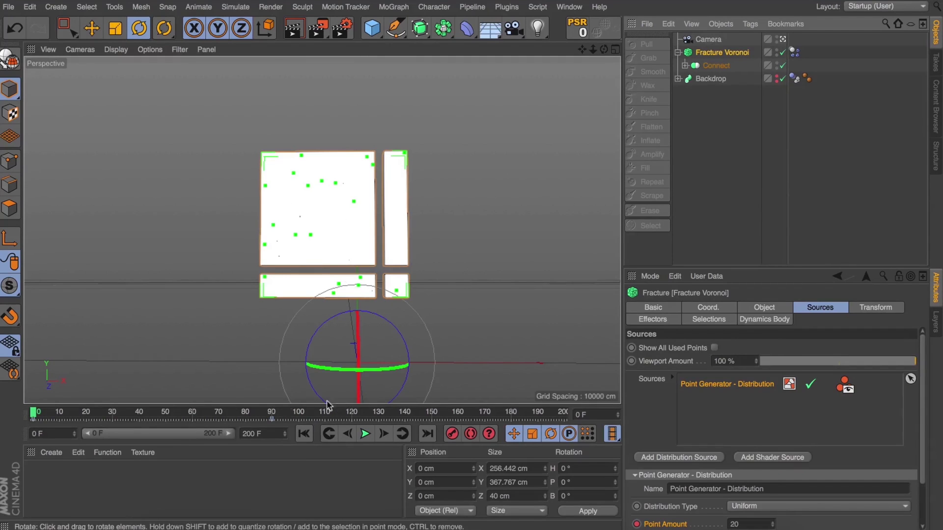
pyautogui.moveTo(271, 414); pyautogui.dragTo(251, 417)
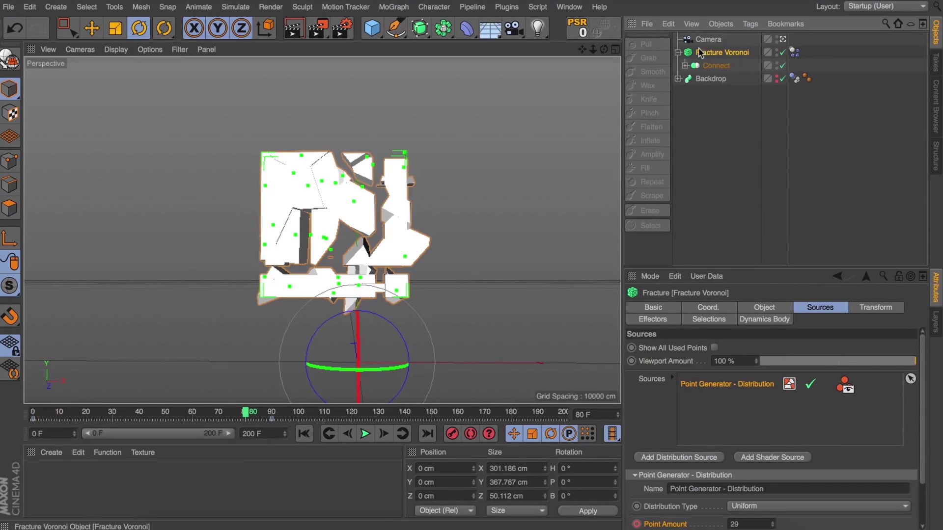
pyautogui.click(393, 6)
pyautogui.moveTo(401, 29)
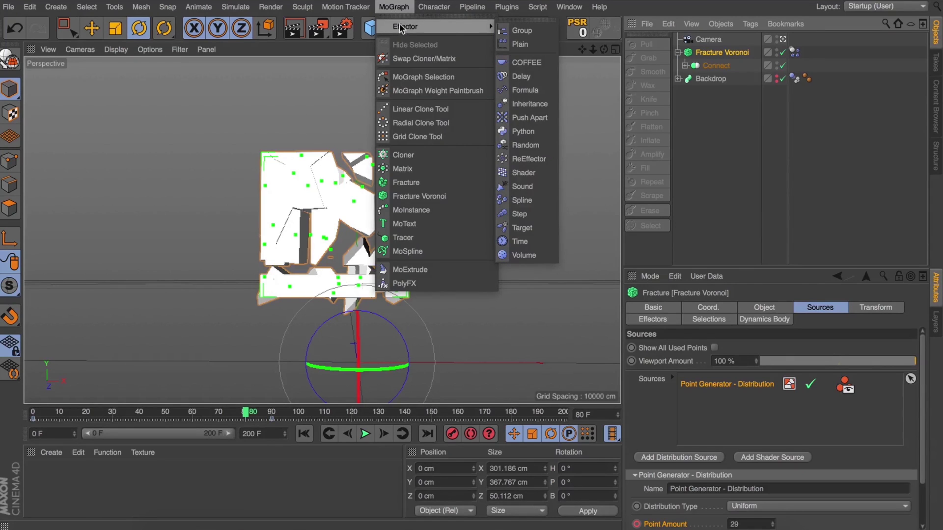
pyautogui.click(529, 117)
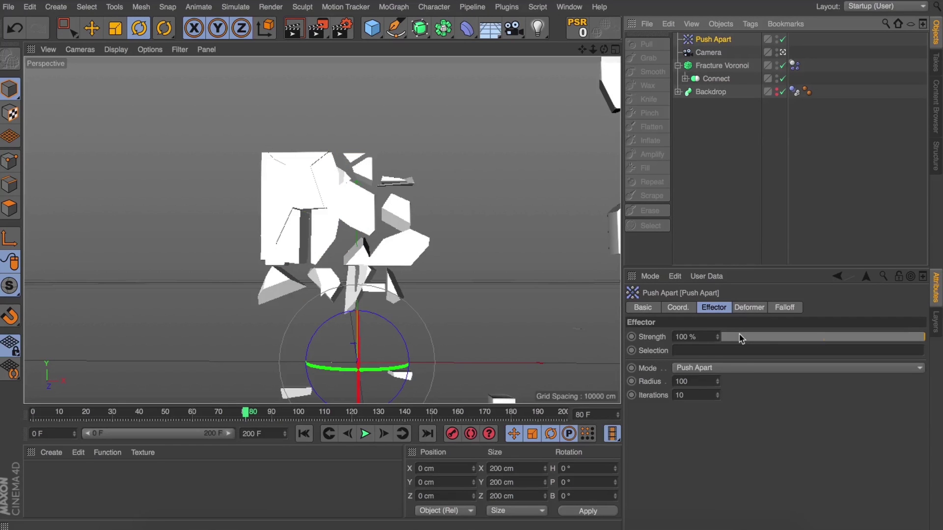
pyautogui.moveTo(717, 378)
pyautogui.mouseDown()
pyautogui.moveTo(713, 412)
pyautogui.moveTo(717, 363)
pyautogui.mouseUp()
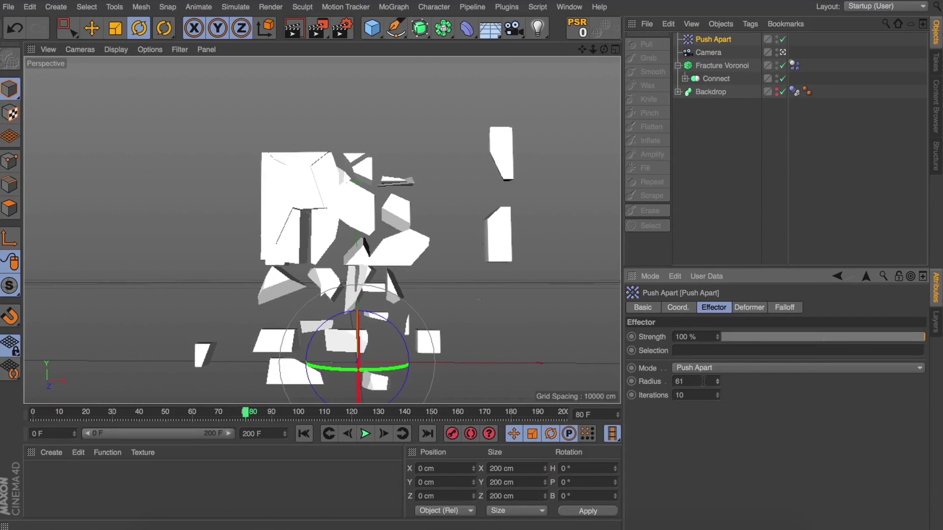
pyautogui.hotkey('ctrl', 'z')
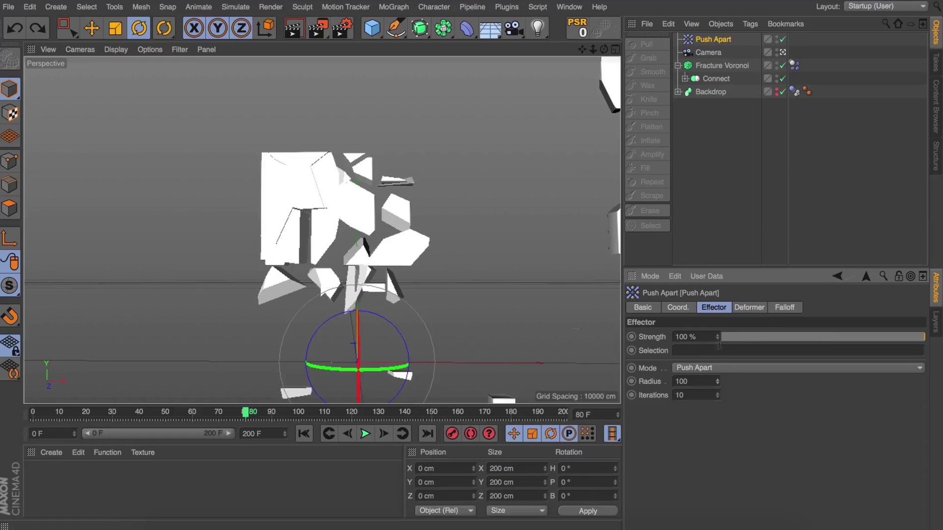
# Keyframe the Push Apart effector's Strength at 0% on frame 80, 100% on frame 100 and 0% on frame 110
pyautogui.moveTo(721, 336); pyautogui.dragTo(624, 330)
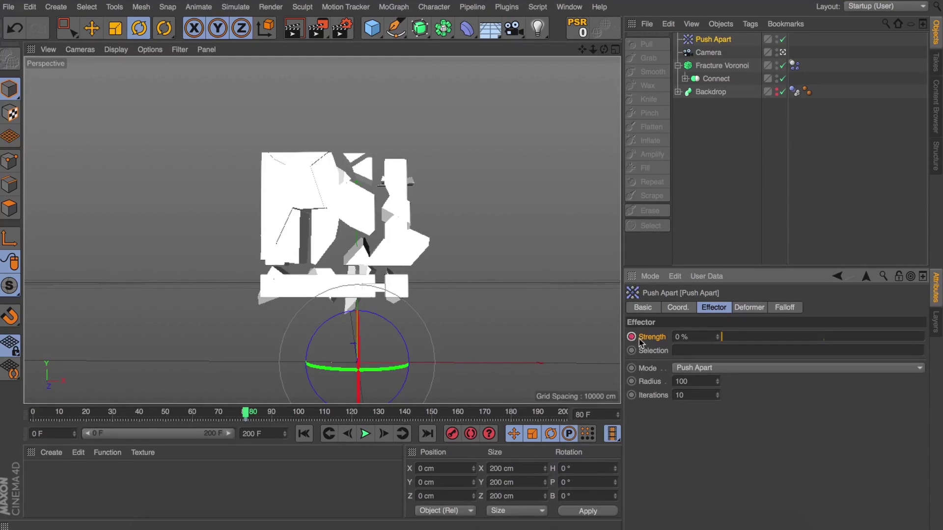
pyautogui.moveTo(246, 414); pyautogui.dragTo(298, 417)
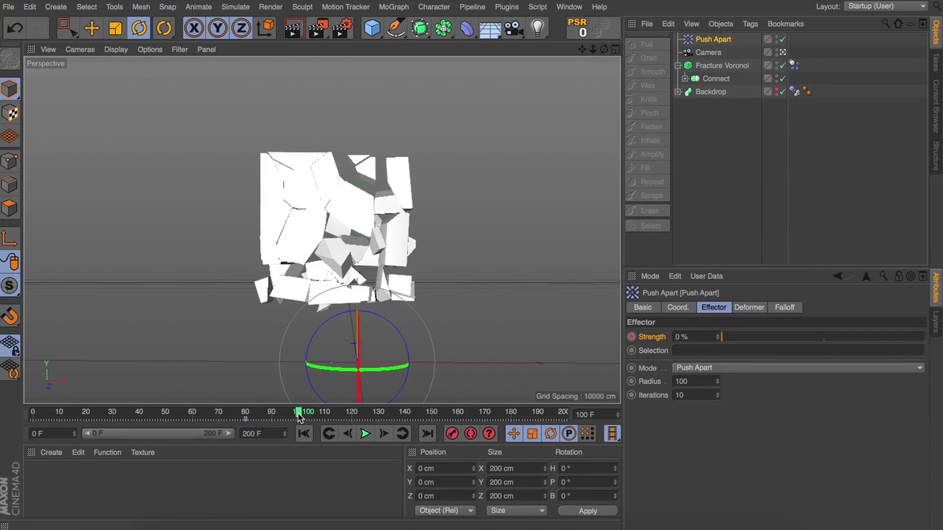
pyautogui.moveTo(877, 343); pyautogui.dragTo(923, 327)
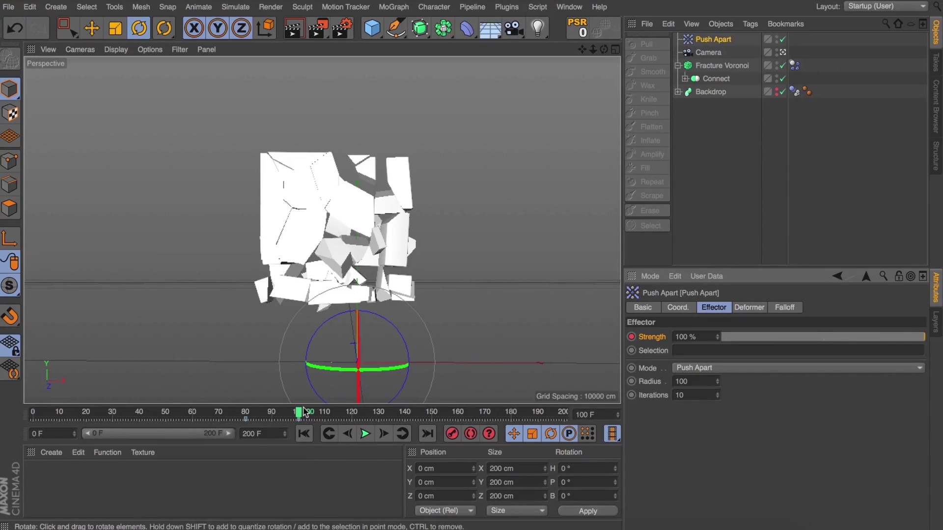
pyautogui.moveTo(303, 412); pyautogui.dragTo(326, 416)
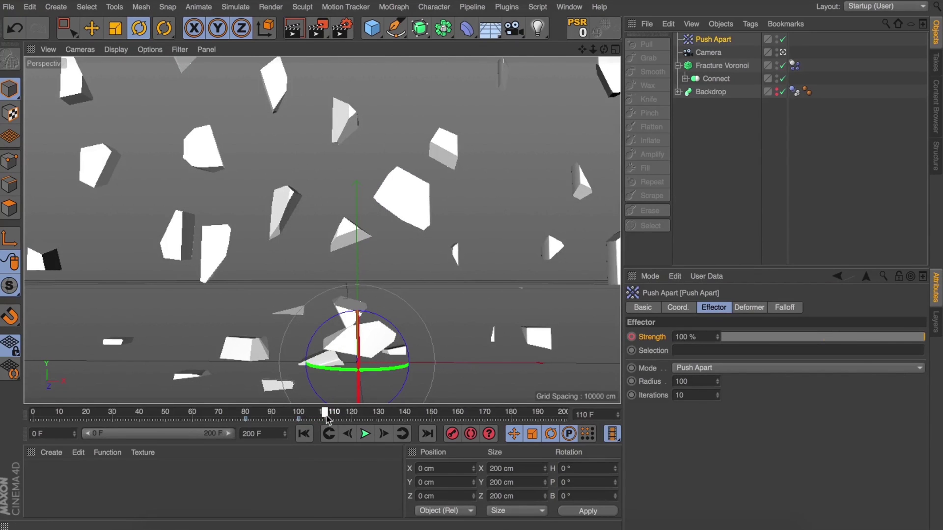
pyautogui.moveTo(728, 339); pyautogui.dragTo(661, 339)
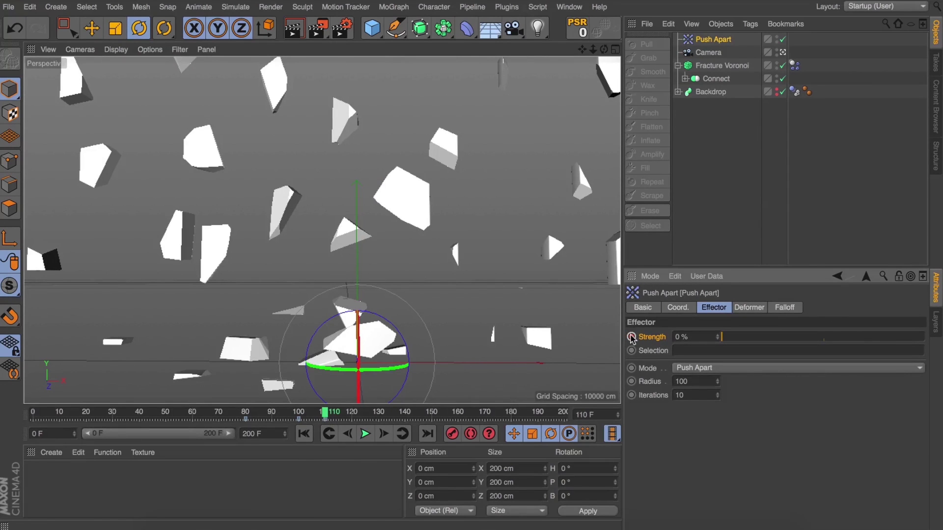
# Play the animation from frame 0 to check the Push Apart effect on the fragments
pyautogui.click(304, 434)
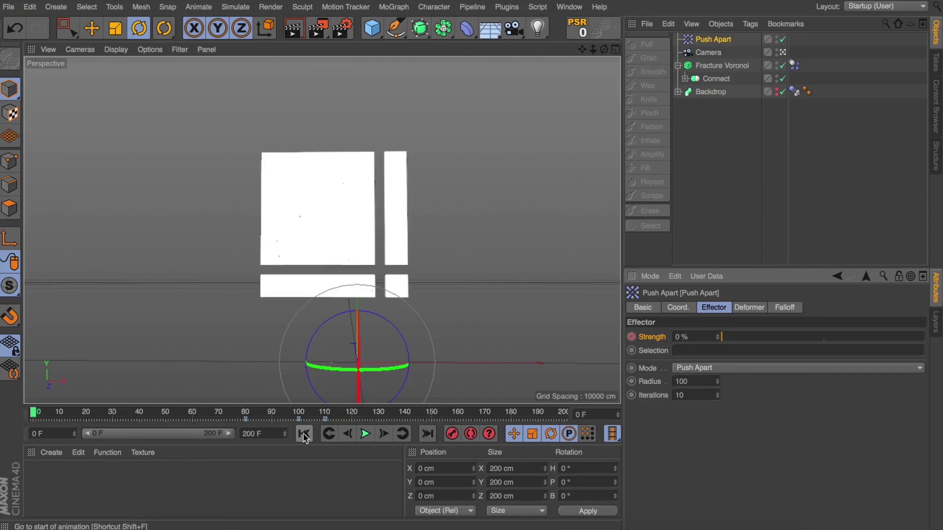
pyautogui.click(717, 185)
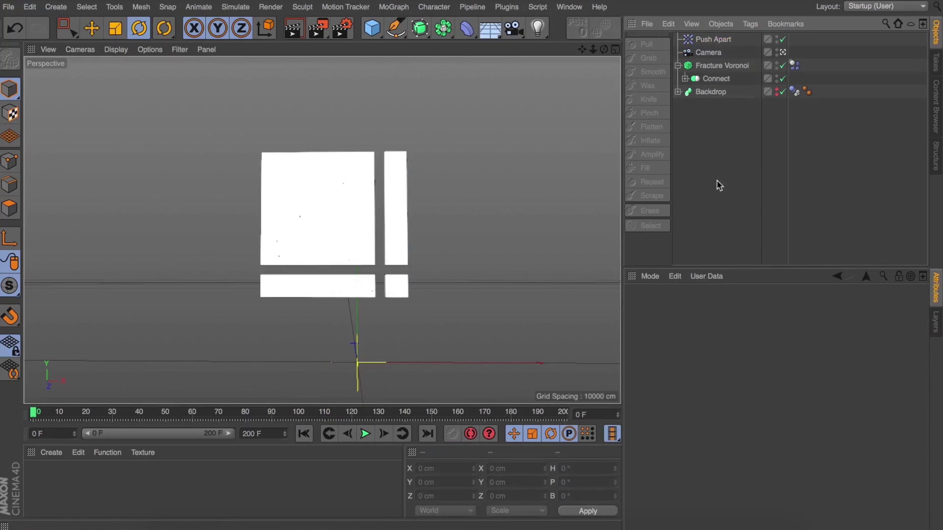
pyautogui.click(366, 434)
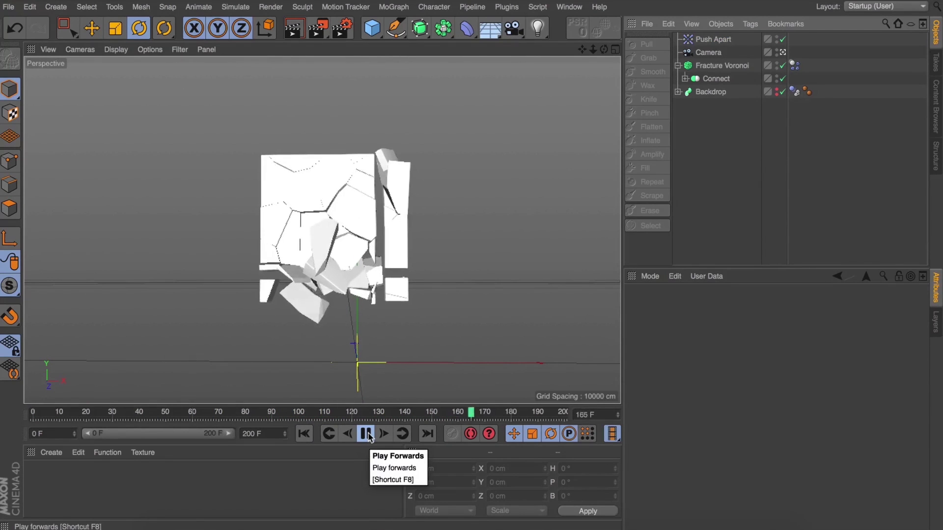
pyautogui.click(370, 434)
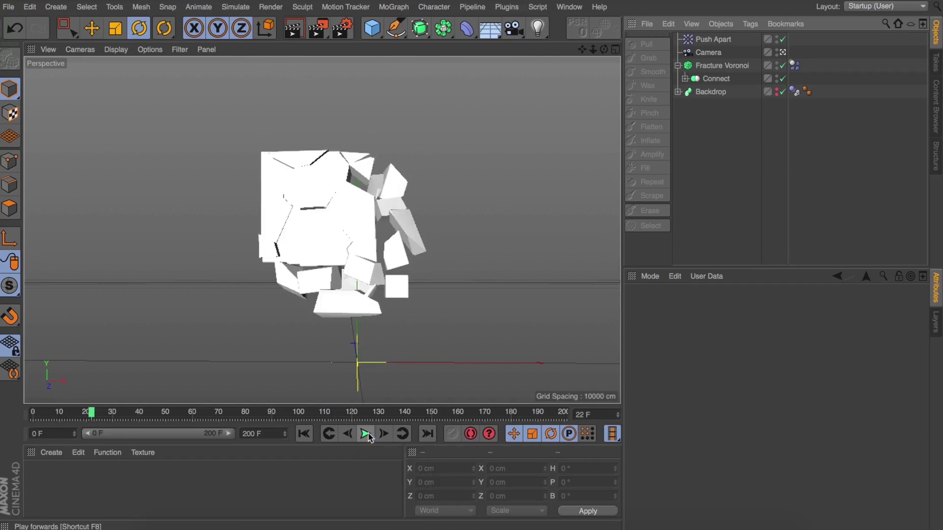
# Move the last two Push Apart Strength keys to frames 110 and 130, and play the animation from the start
pyautogui.click(709, 40)
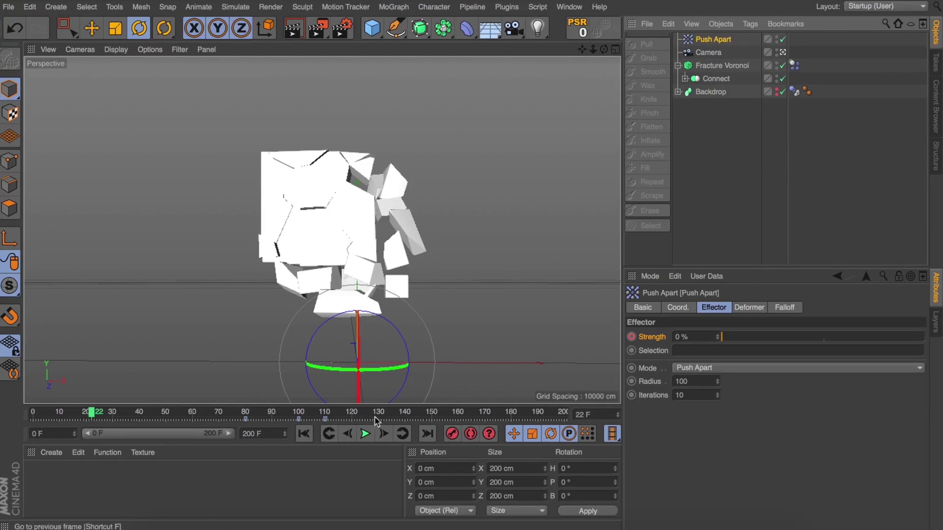
pyautogui.moveTo(325, 420)
pyautogui.mouseDown()
pyautogui.moveTo(343, 423)
pyautogui.moveTo(294, 423)
pyautogui.moveTo(320, 423)
pyautogui.mouseUp()
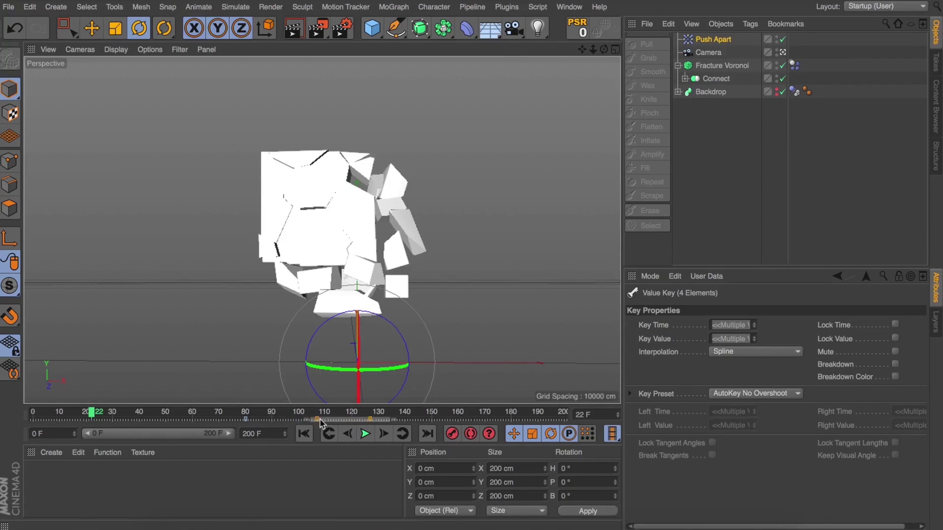
pyautogui.click(304, 434)
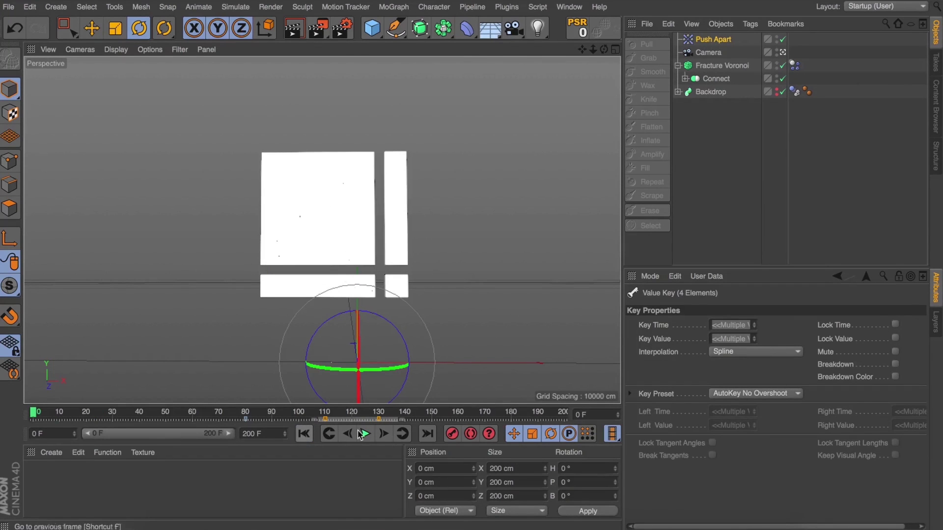
pyautogui.click(365, 434)
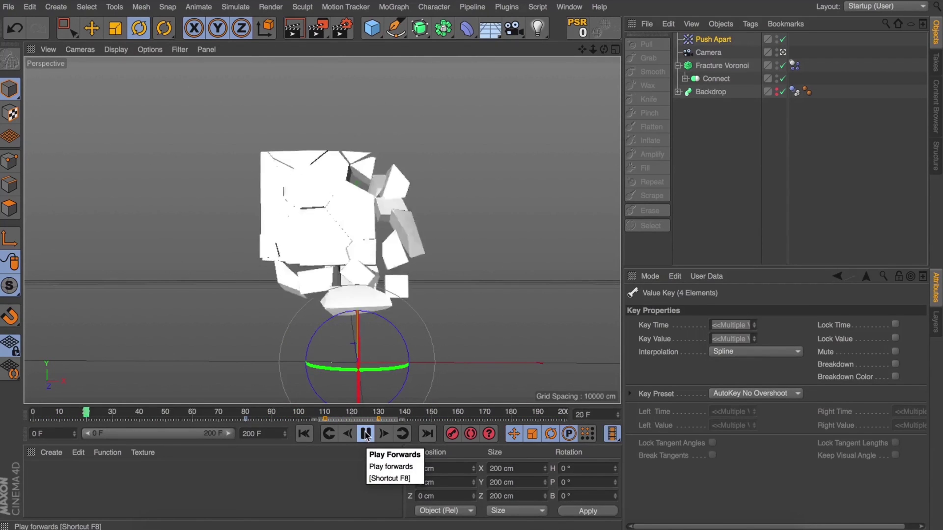
pyautogui.click(366, 435)
# Move the three Push Apart Strength keys to frame 90, frame 120 and about frame 141, and play the animation from the start
pyautogui.click(428, 415)
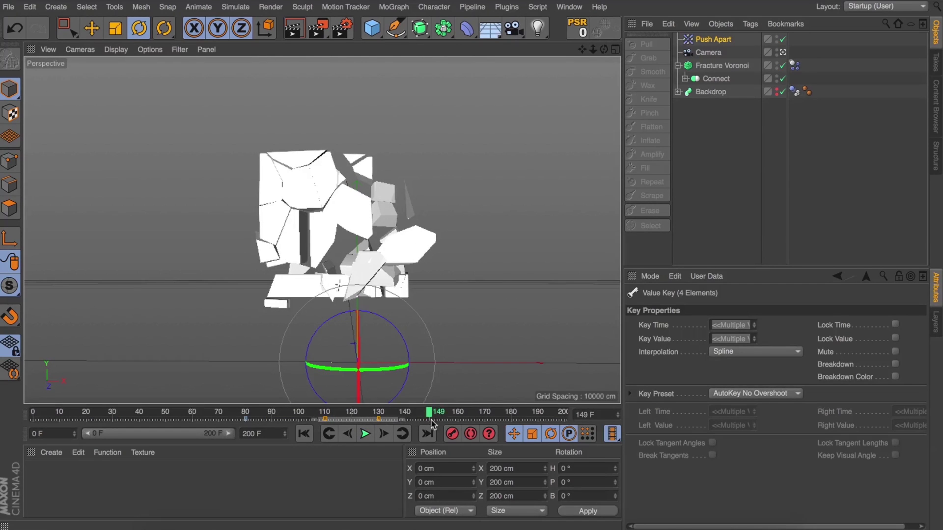
pyautogui.click(405, 419)
pyautogui.moveTo(287, 422); pyautogui.dragTo(267, 423)
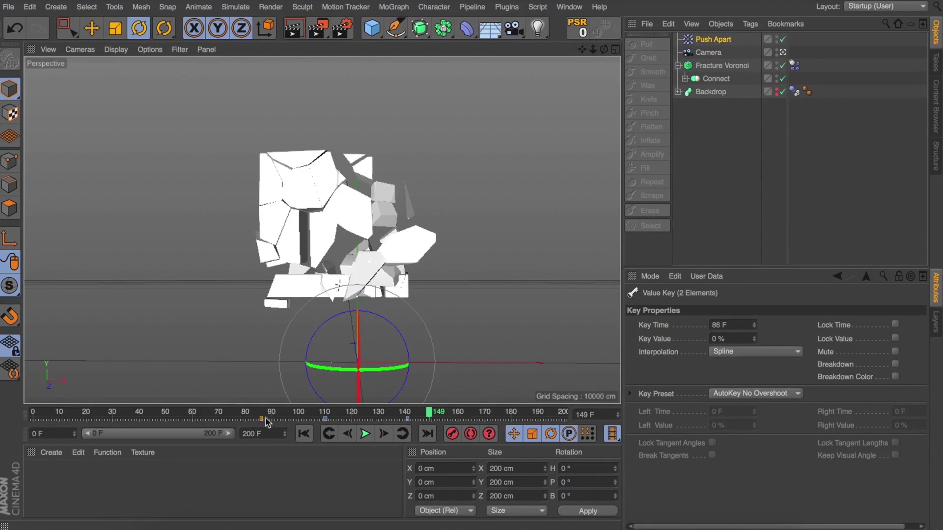
pyautogui.click(351, 420)
pyautogui.click(304, 433)
pyautogui.click(364, 434)
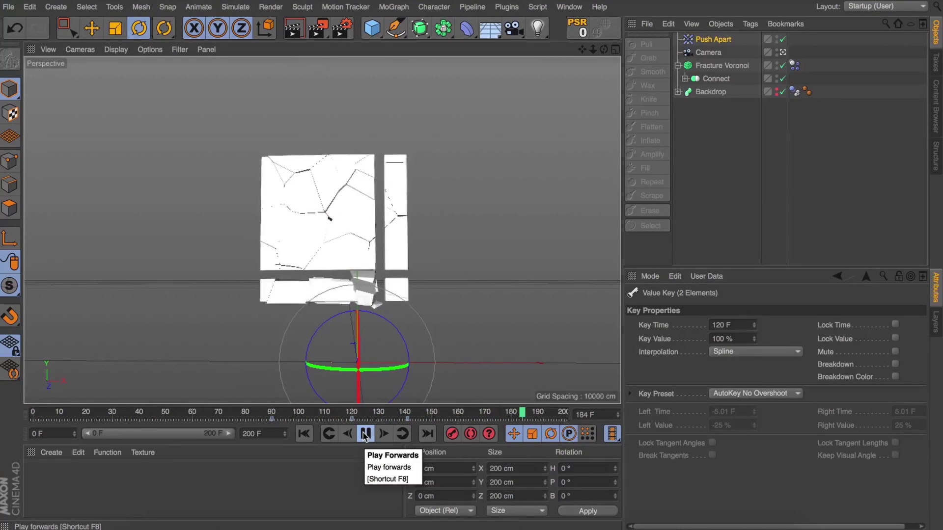
# Extend the project's end to frame 300 and stretch the preview range to the full timeline
pyautogui.doubleClick(257, 434)
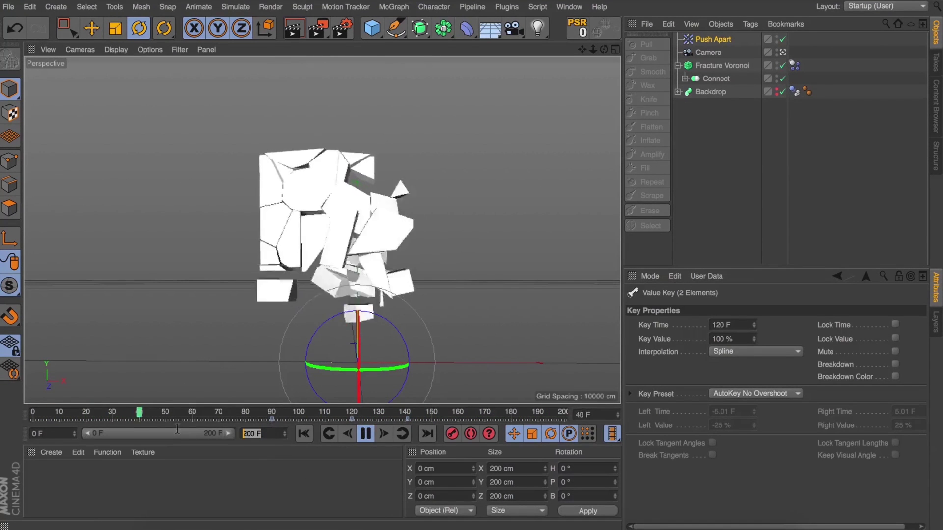
pyautogui.write('300')
pyautogui.press('Return')
pyautogui.doubleClick(177, 432)
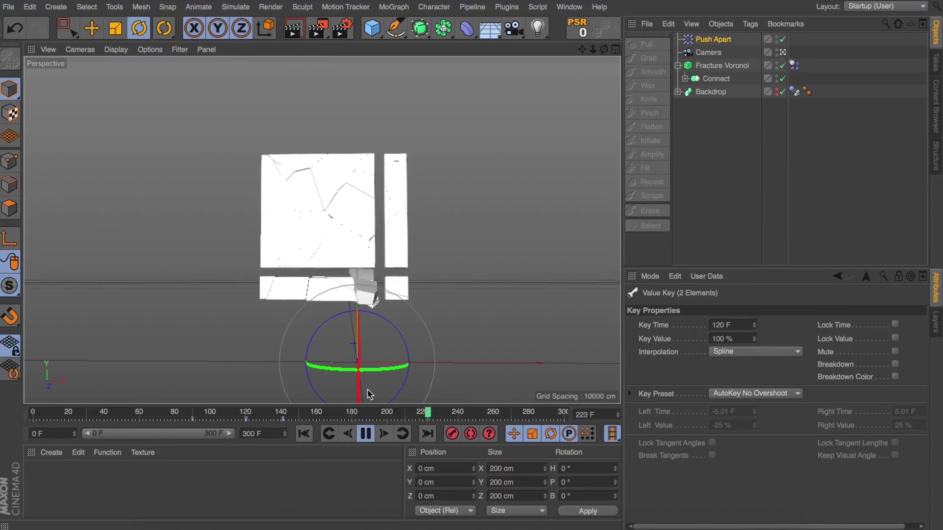
# Disable the Backdrop object, clear the selection, stop the playback and collapse the Fracture Voronoi hierarchy
pyautogui.click(782, 91)
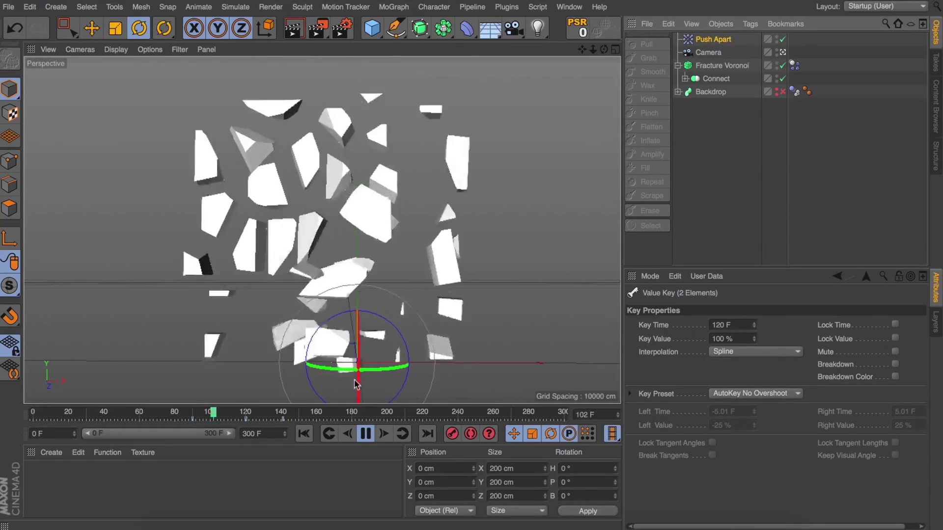
pyautogui.click(708, 208)
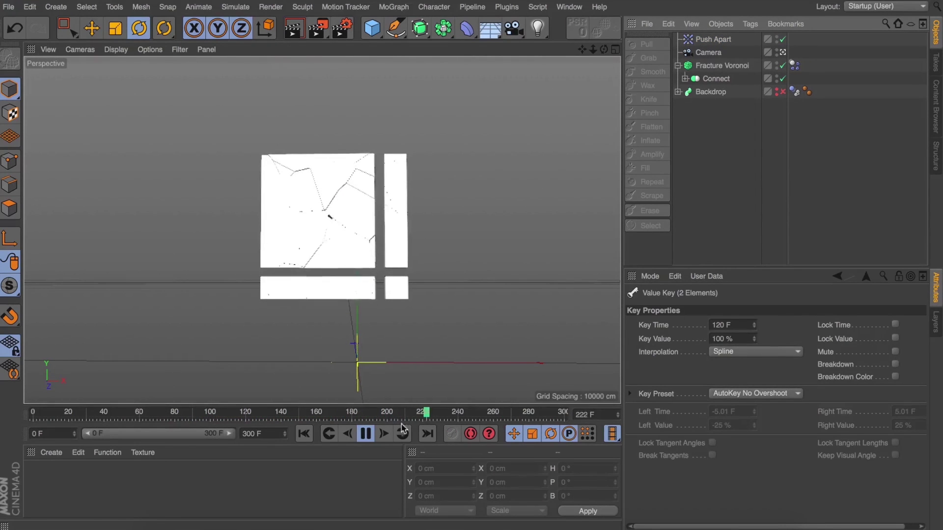
pyautogui.click(363, 434)
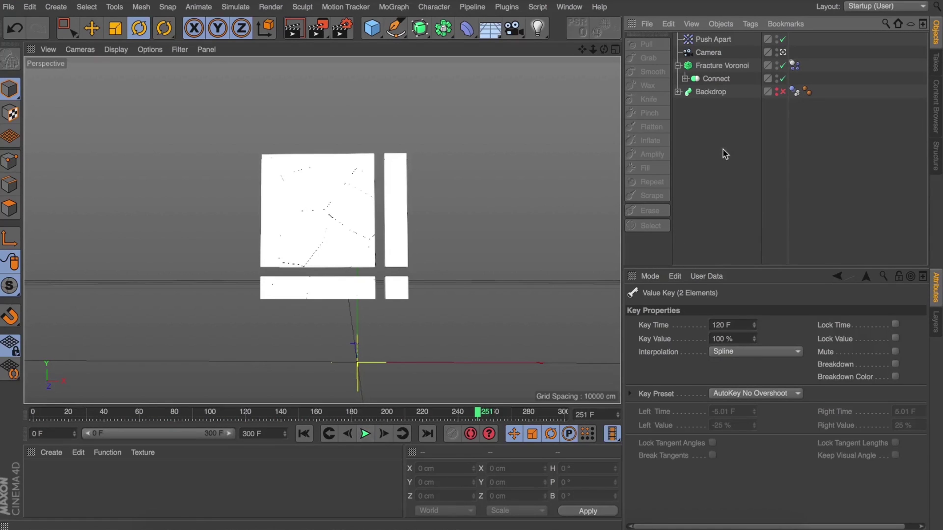
pyautogui.click(677, 65)
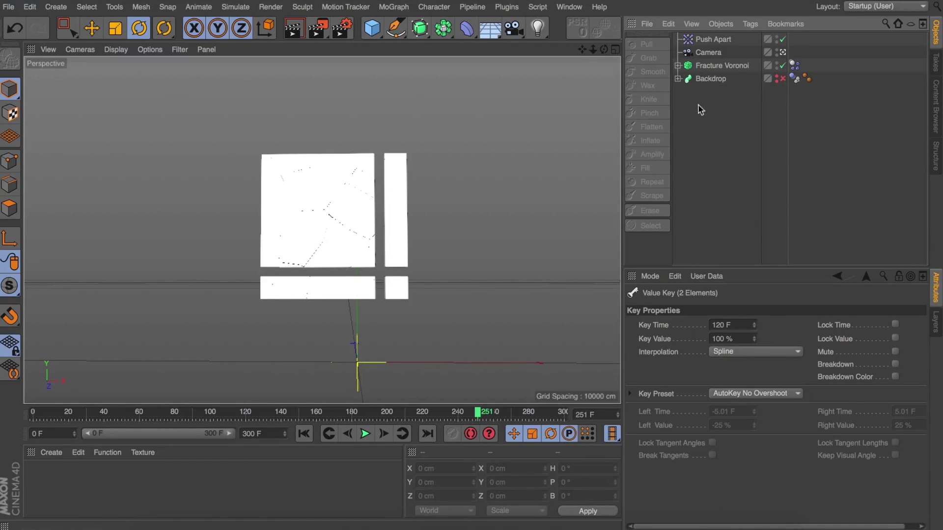
# Play the animation from frame 0 to review the fragments reassembling over the longer timeline, and stop it
pyautogui.click(304, 434)
pyautogui.click(365, 434)
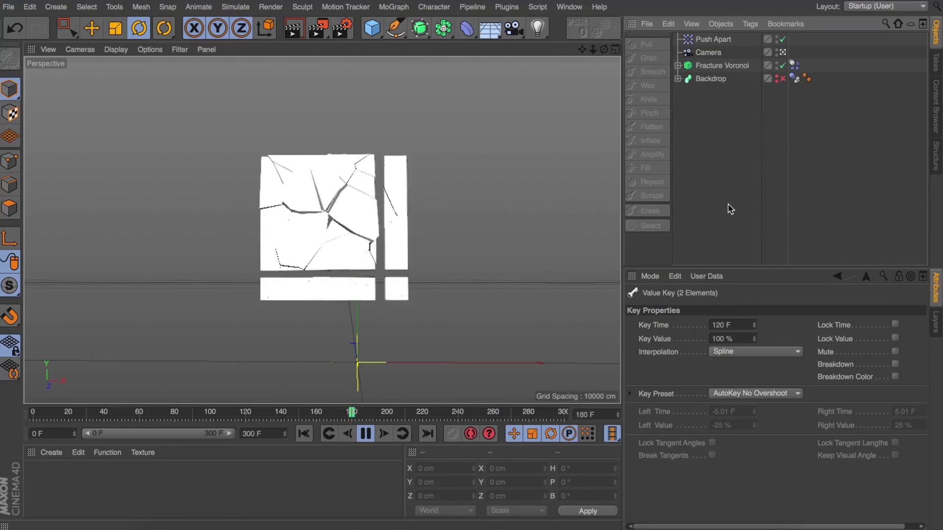
pyautogui.click(365, 434)
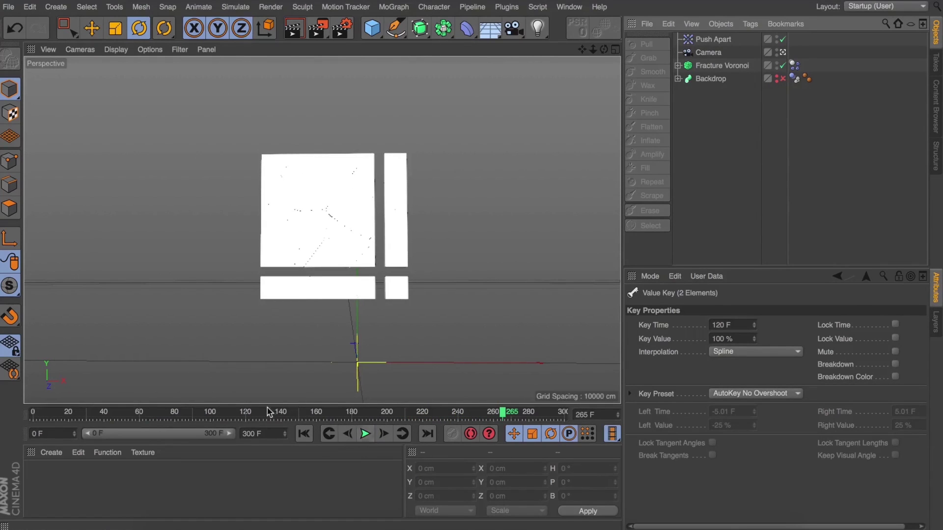